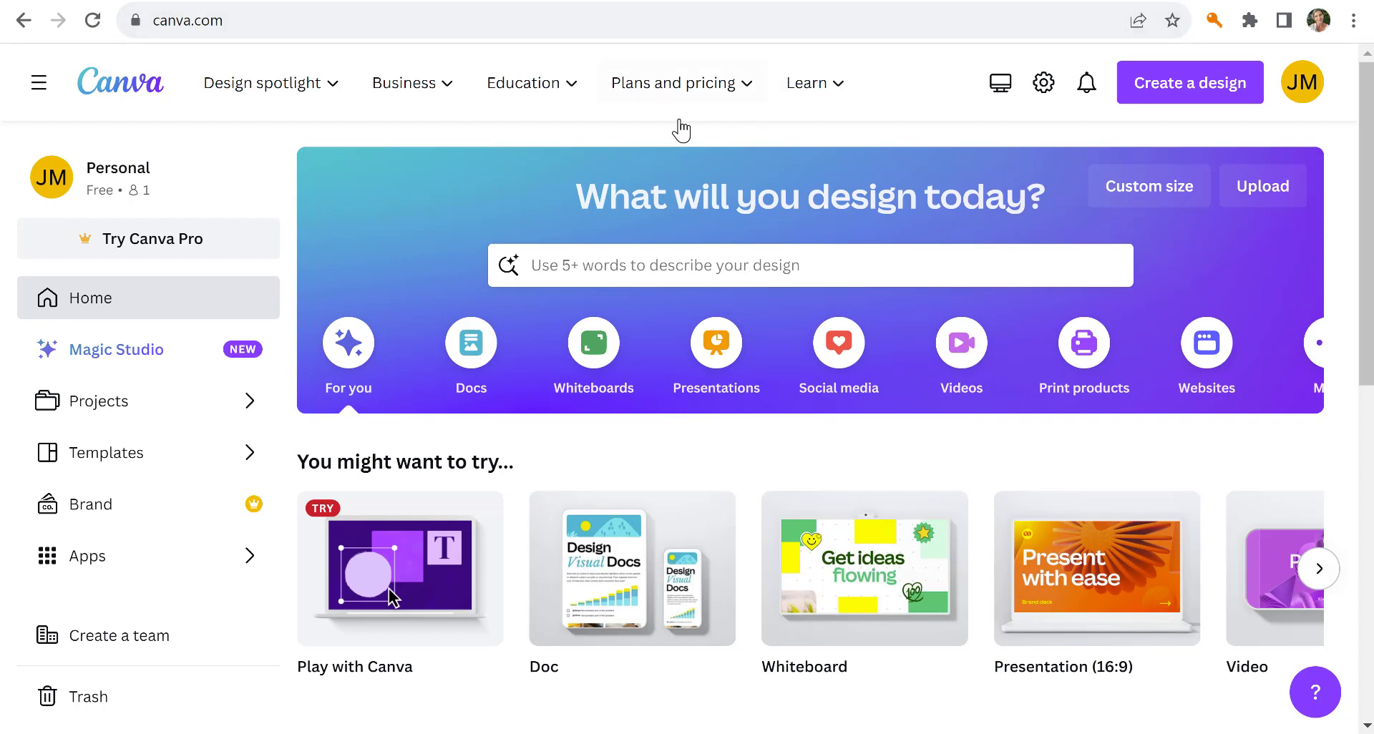
# Step: Scroll the 'You might want to try' carousel right to reveal the Video design card
pyautogui.moveTo(680, 118)
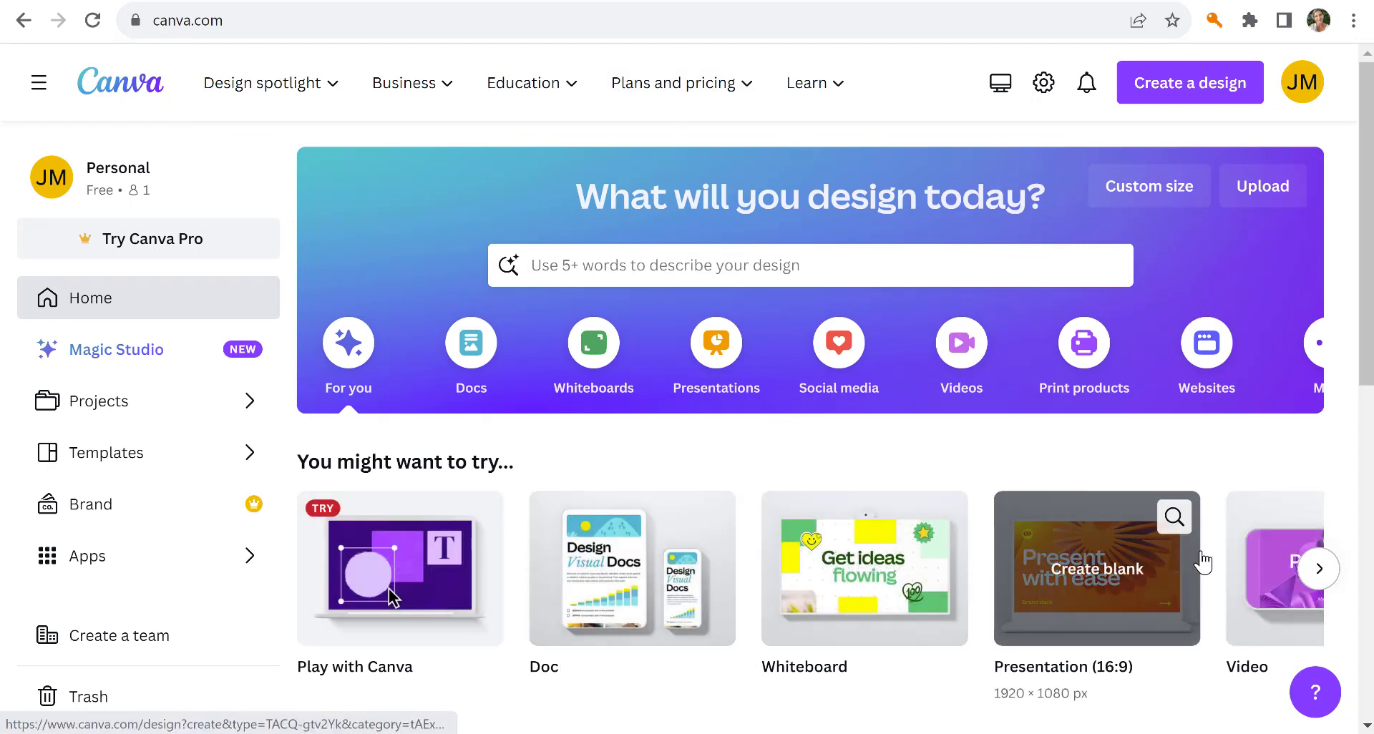
pyautogui.click(1319, 569)
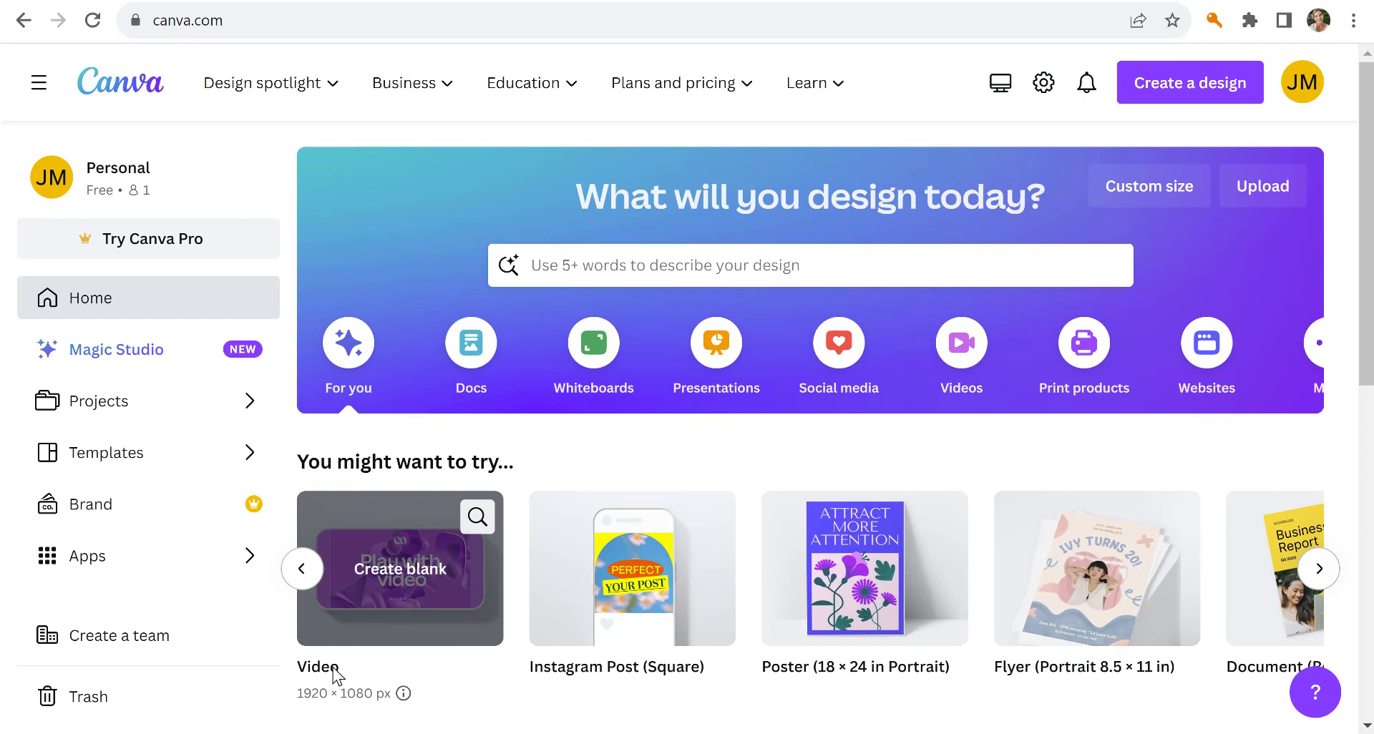
# Step: Create a blank video design and skip the editor's getting-started tour
pyautogui.click(413, 576)
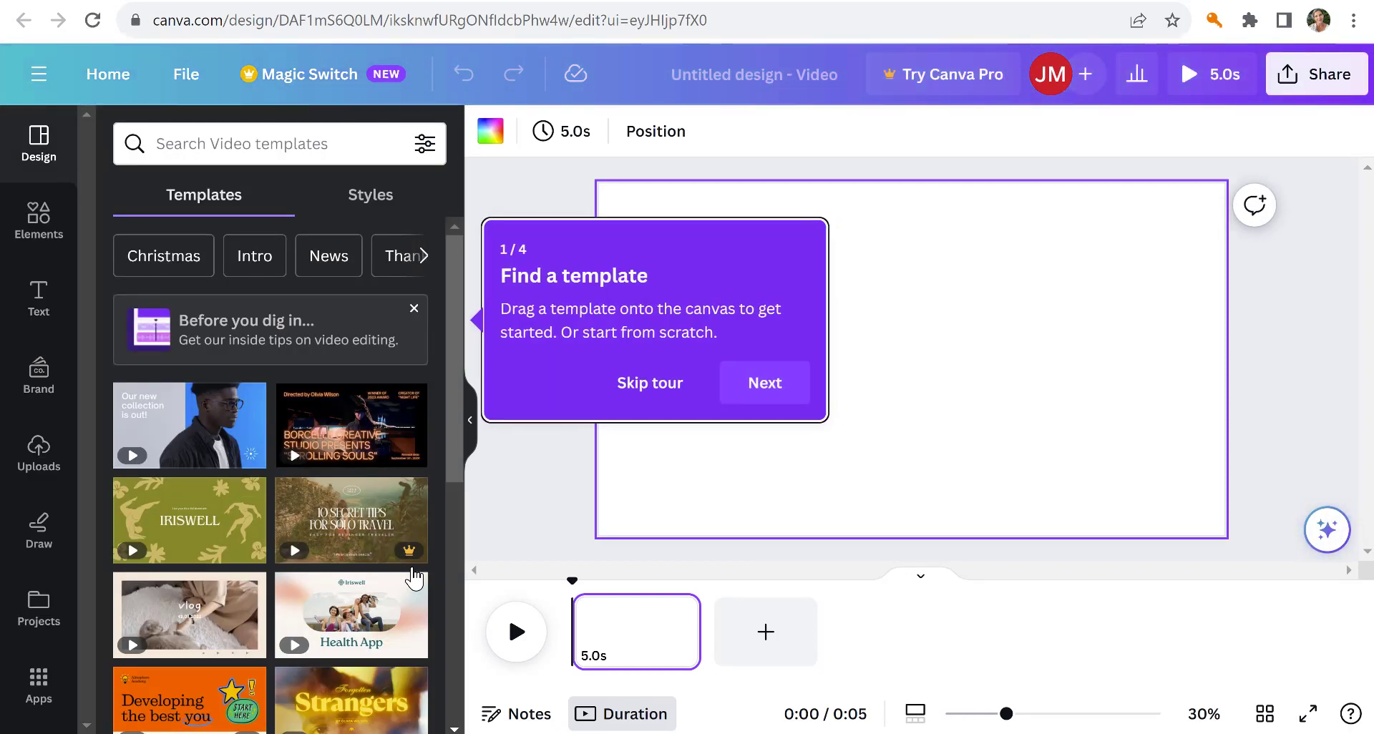
pyautogui.click(644, 390)
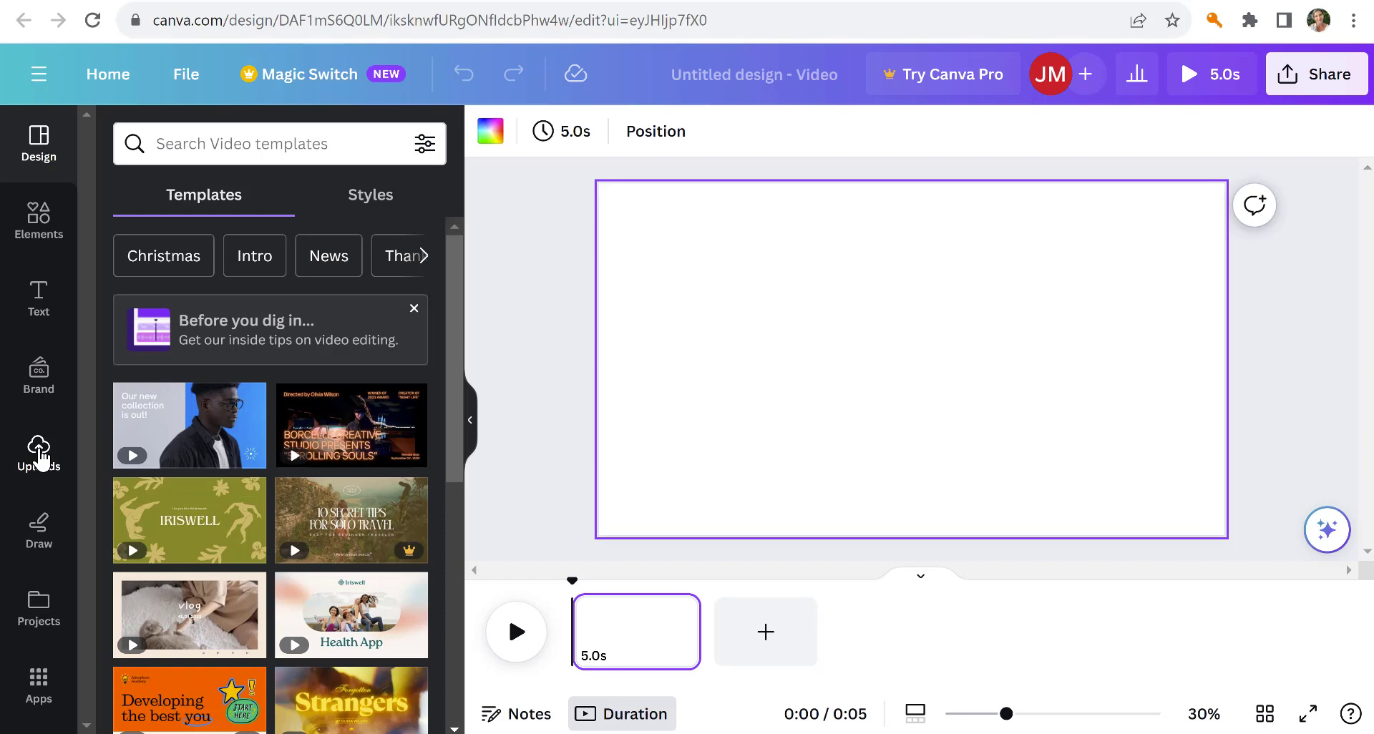
# Step: Upload doll photos IMG_1969 and IMG_1979 from the foundling archive folder
pyautogui.click(39, 451)
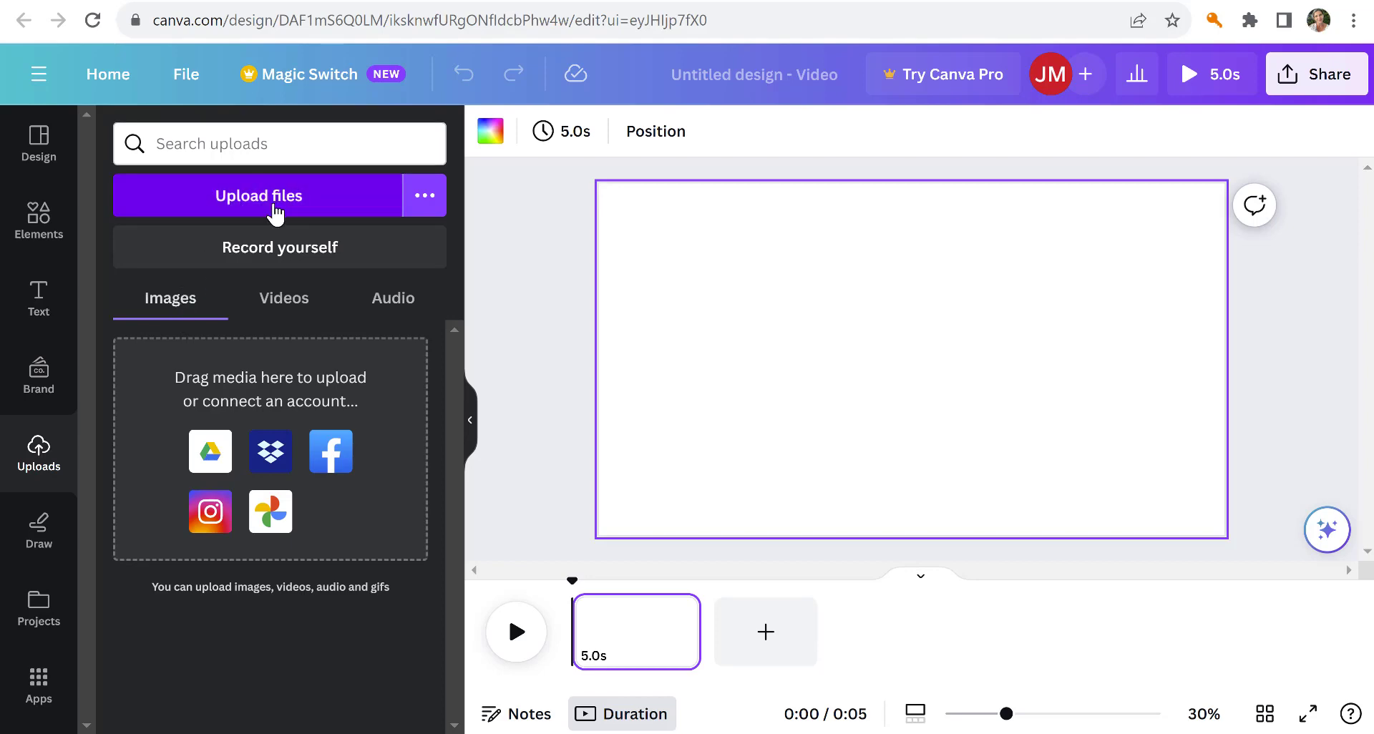
pyautogui.click(275, 204)
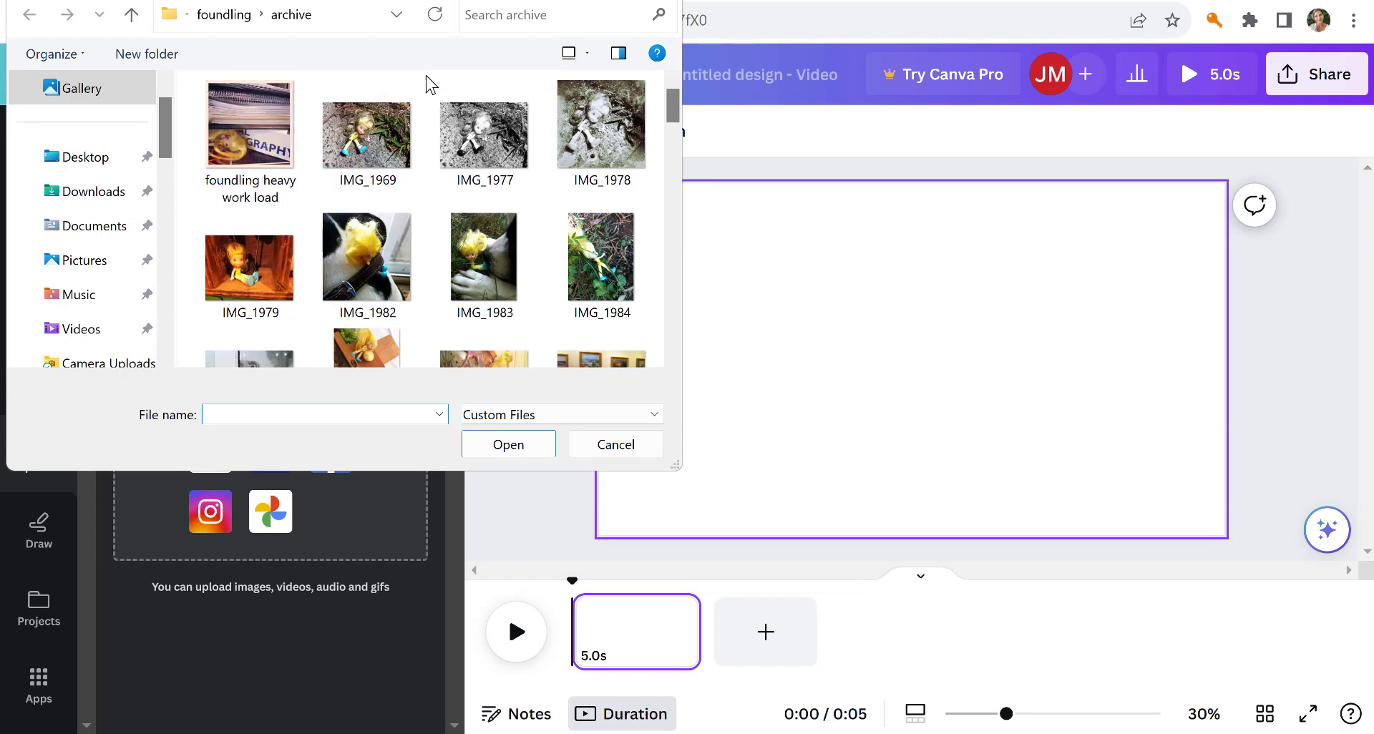
pyautogui.doubleClick(365, 151)
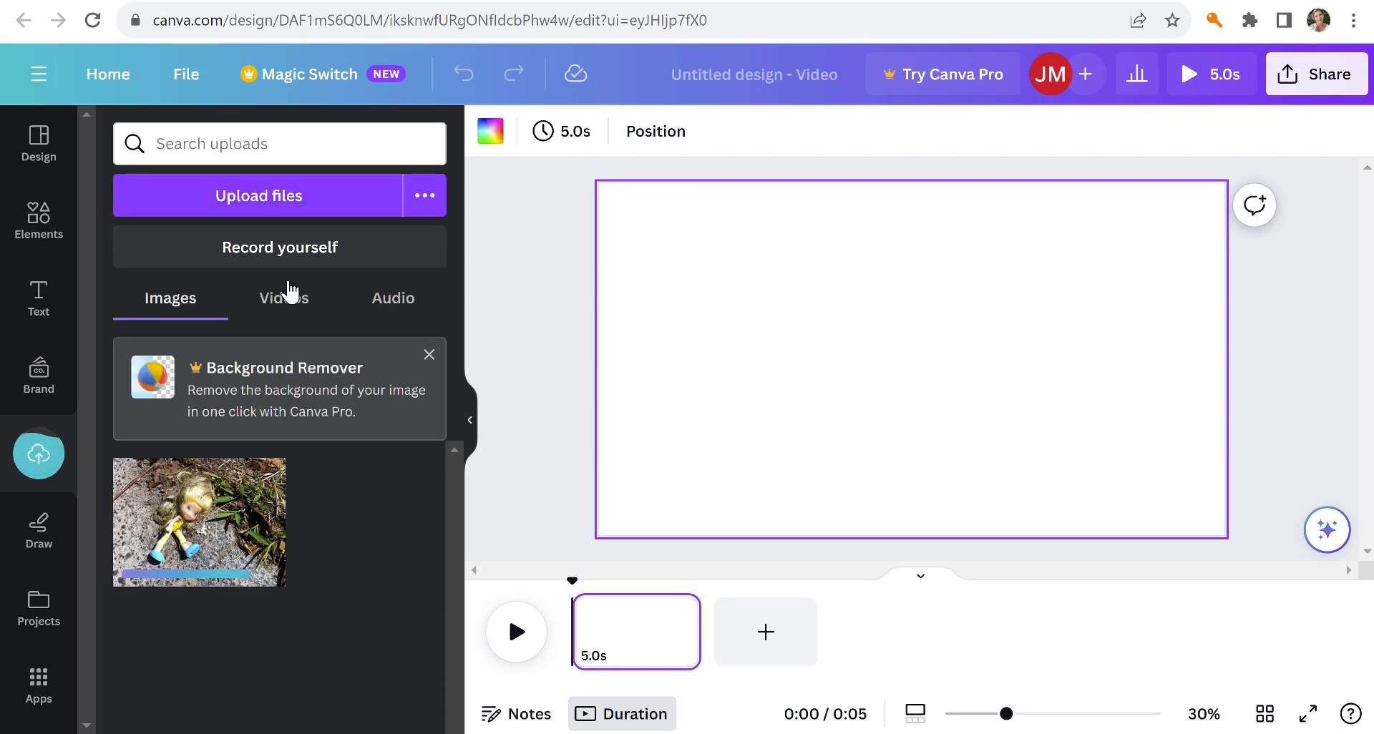
pyautogui.click(273, 208)
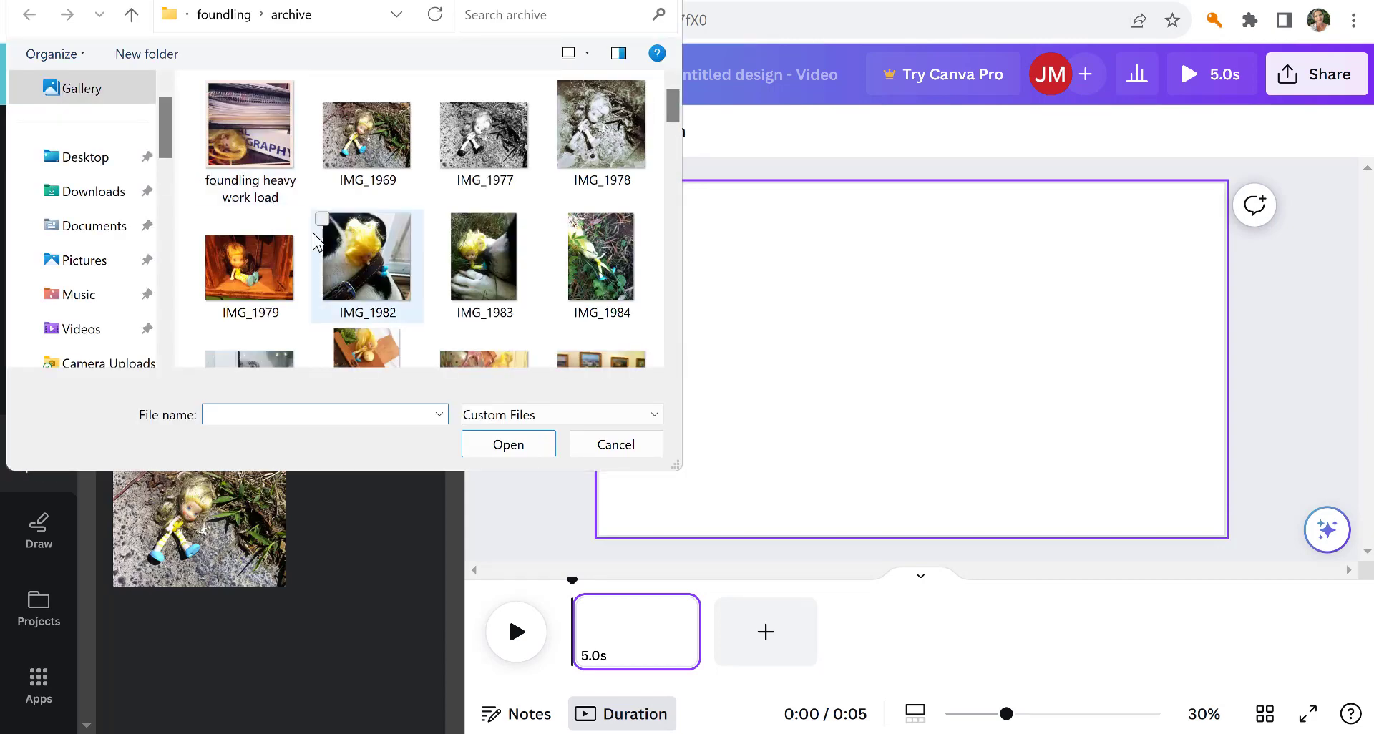
pyautogui.doubleClick(251, 272)
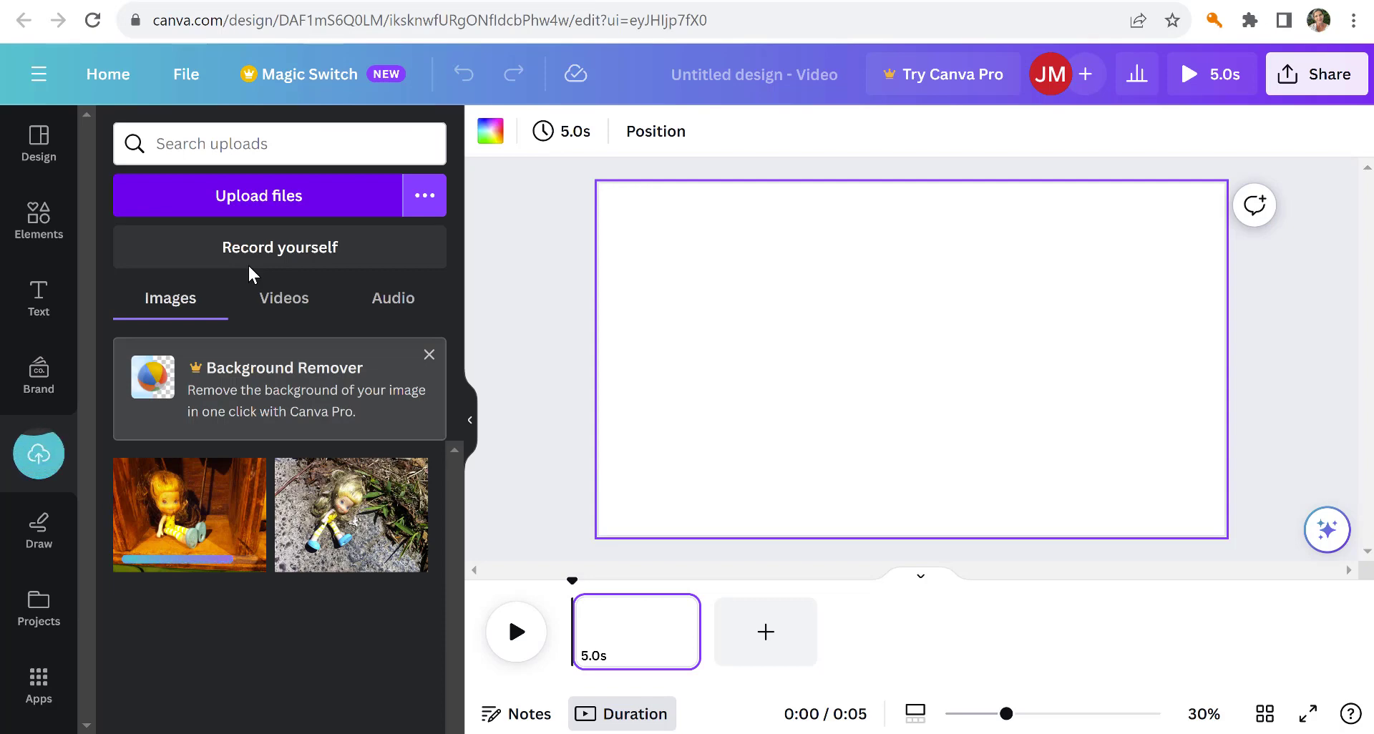
pyautogui.click(285, 202)
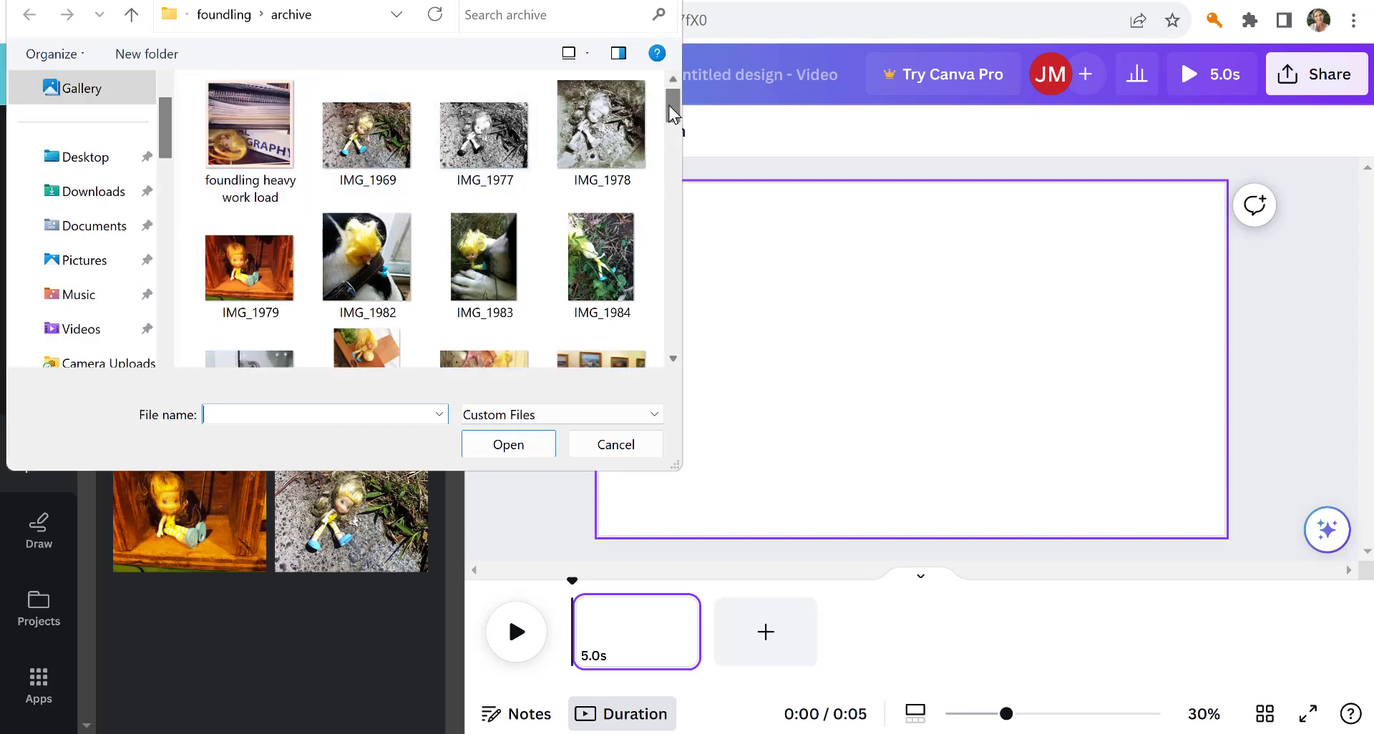
# Step: Upload doll photos IMG_1984 and IMG_2061 from the archive folder
pyautogui.doubleClick(597, 261)
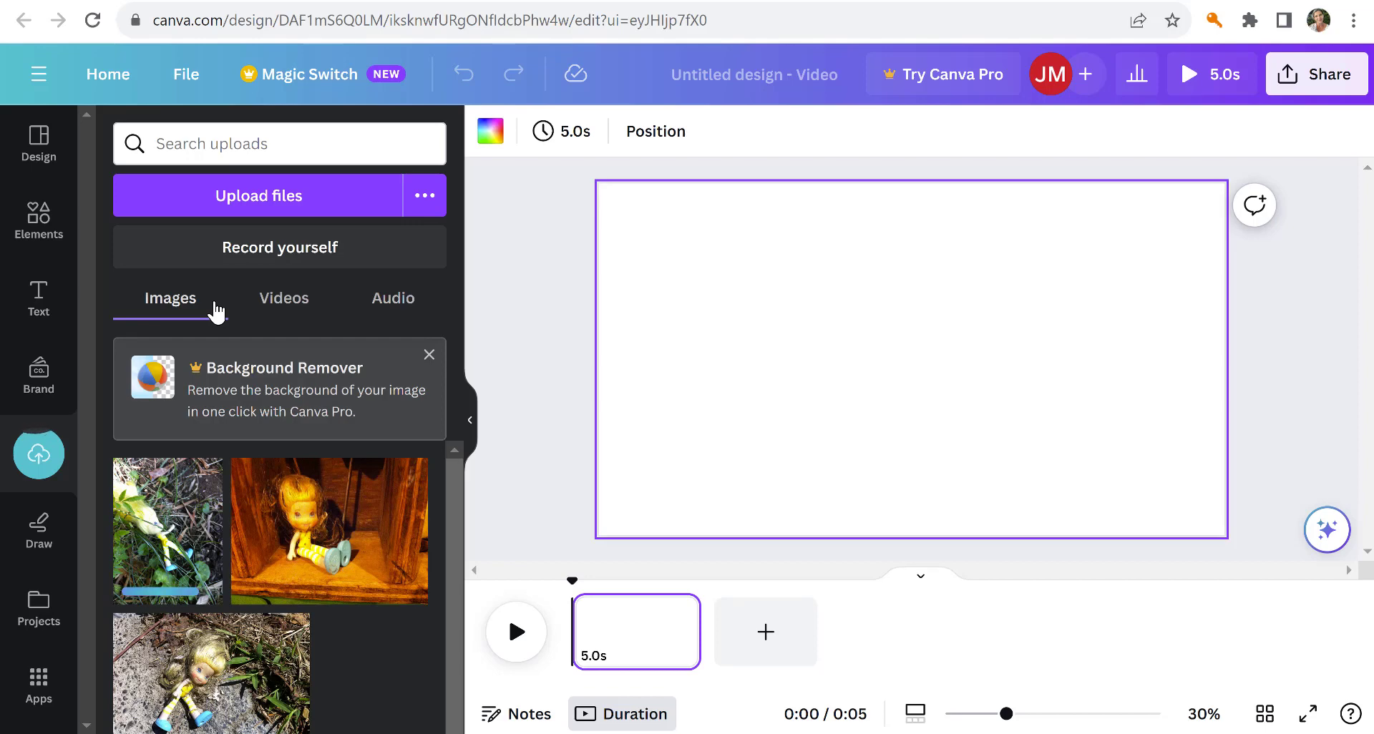
pyautogui.click(257, 206)
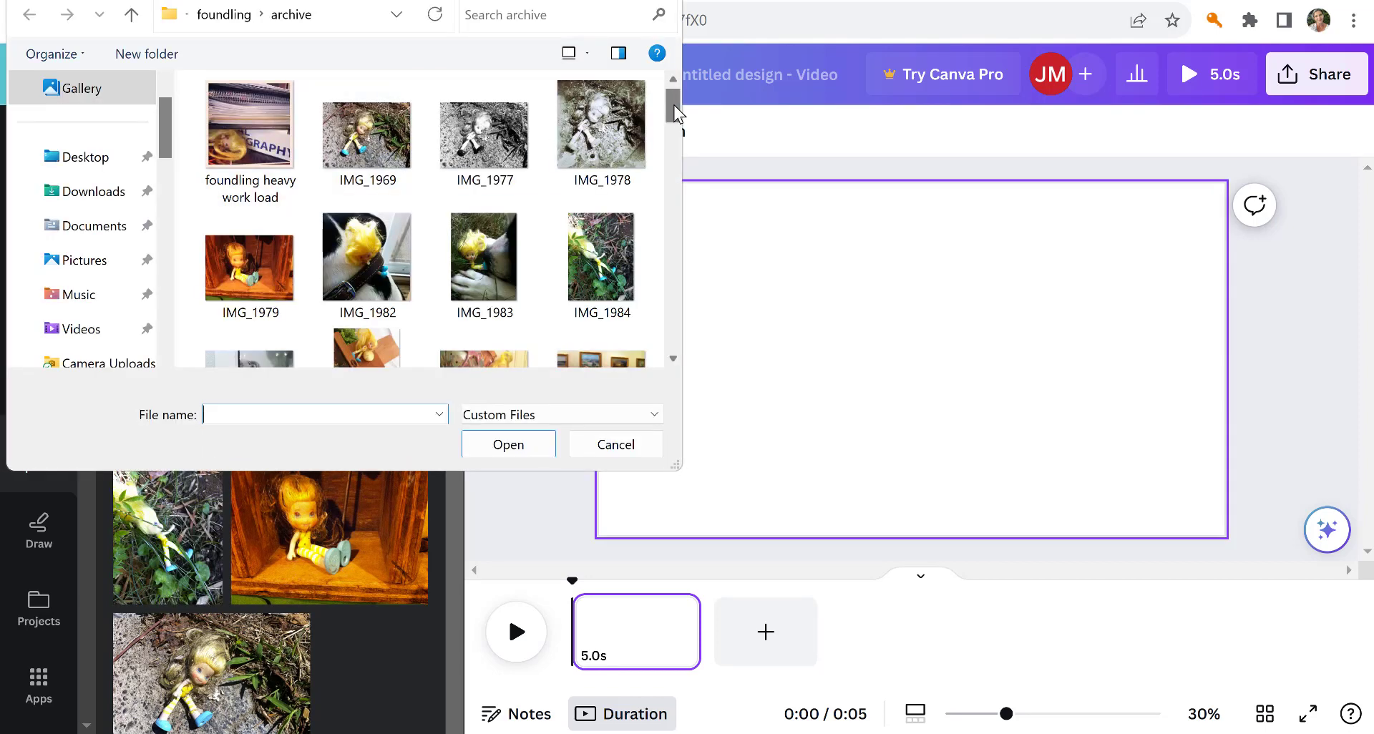
pyautogui.moveTo(676, 111); pyautogui.dragTo(671, 184)
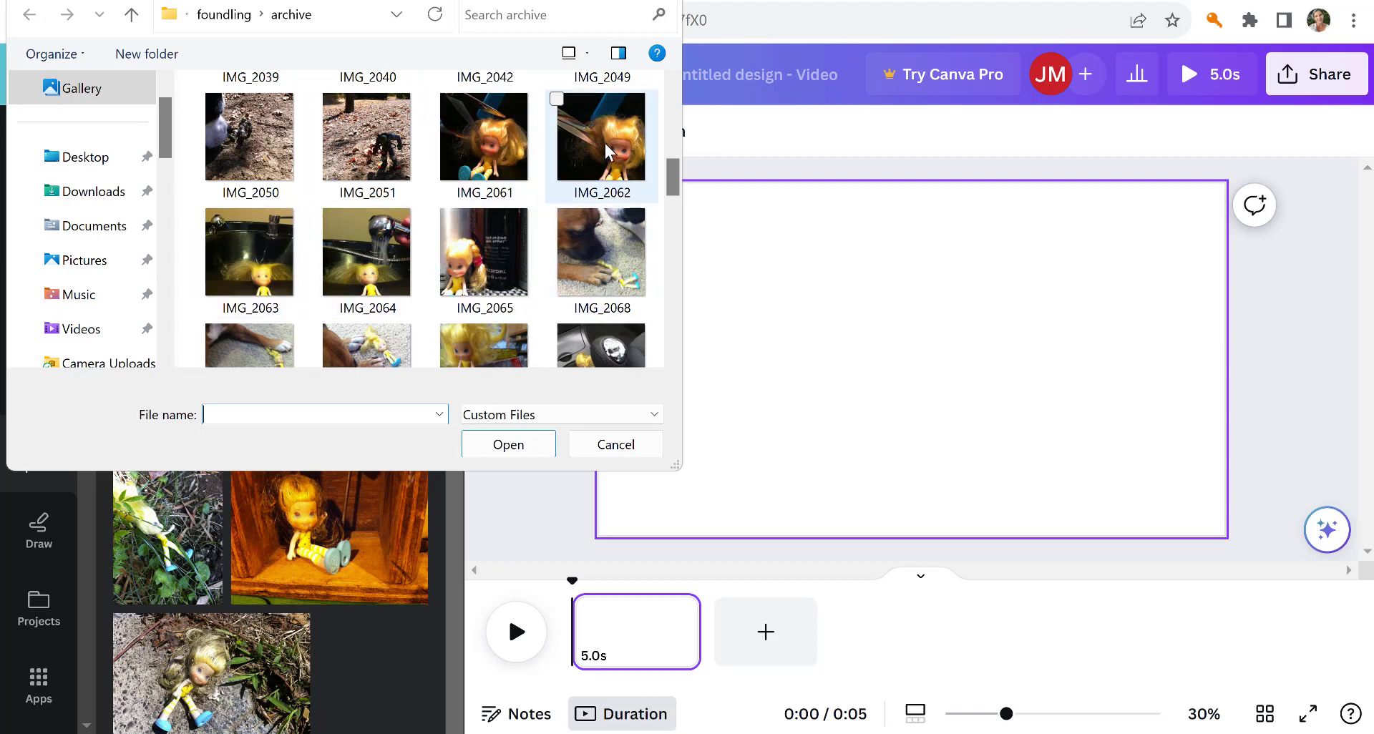
pyautogui.doubleClick(503, 151)
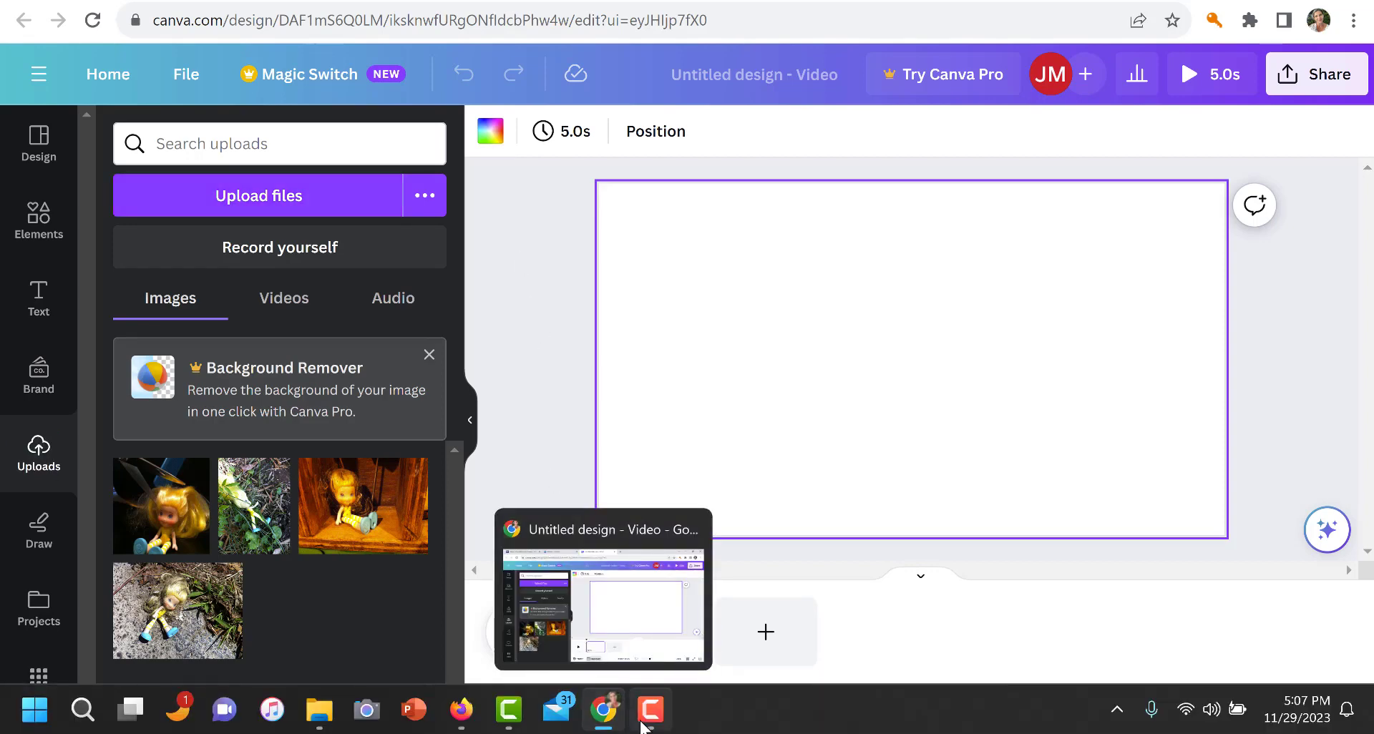
# Step: Stretch the first page's duration from 5 to 7.1 seconds on the timeline
pyautogui.click(650, 712)
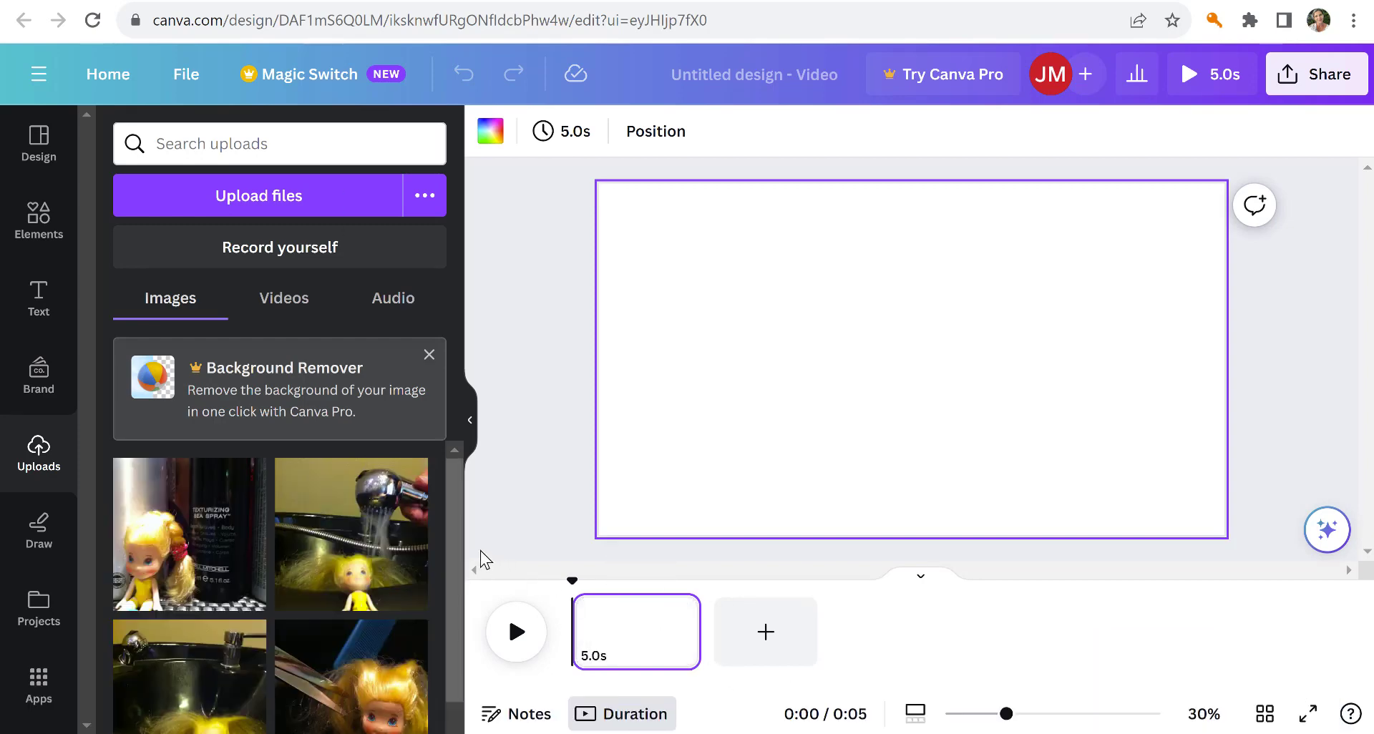
pyautogui.moveTo(455, 480); pyautogui.dragTo(443, 648)
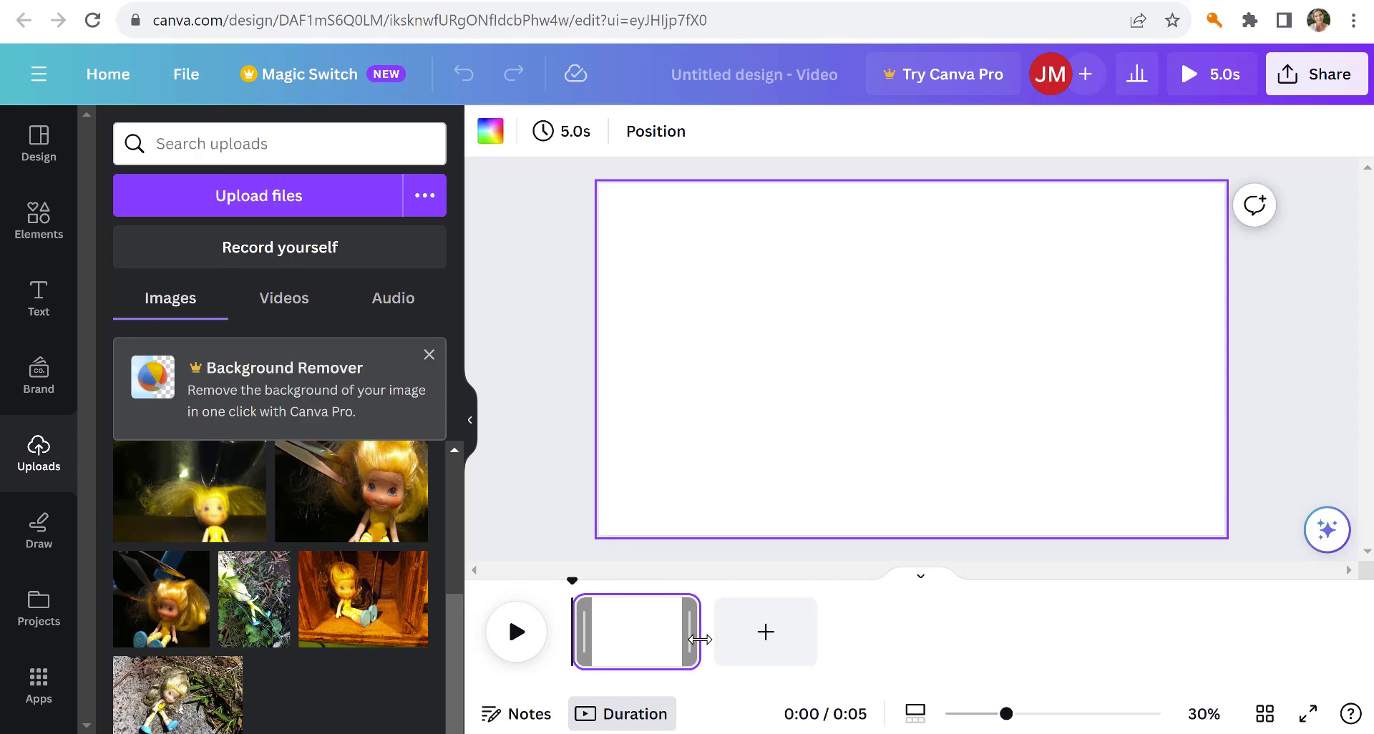
pyautogui.moveTo(700, 639); pyautogui.dragTo(740, 639)
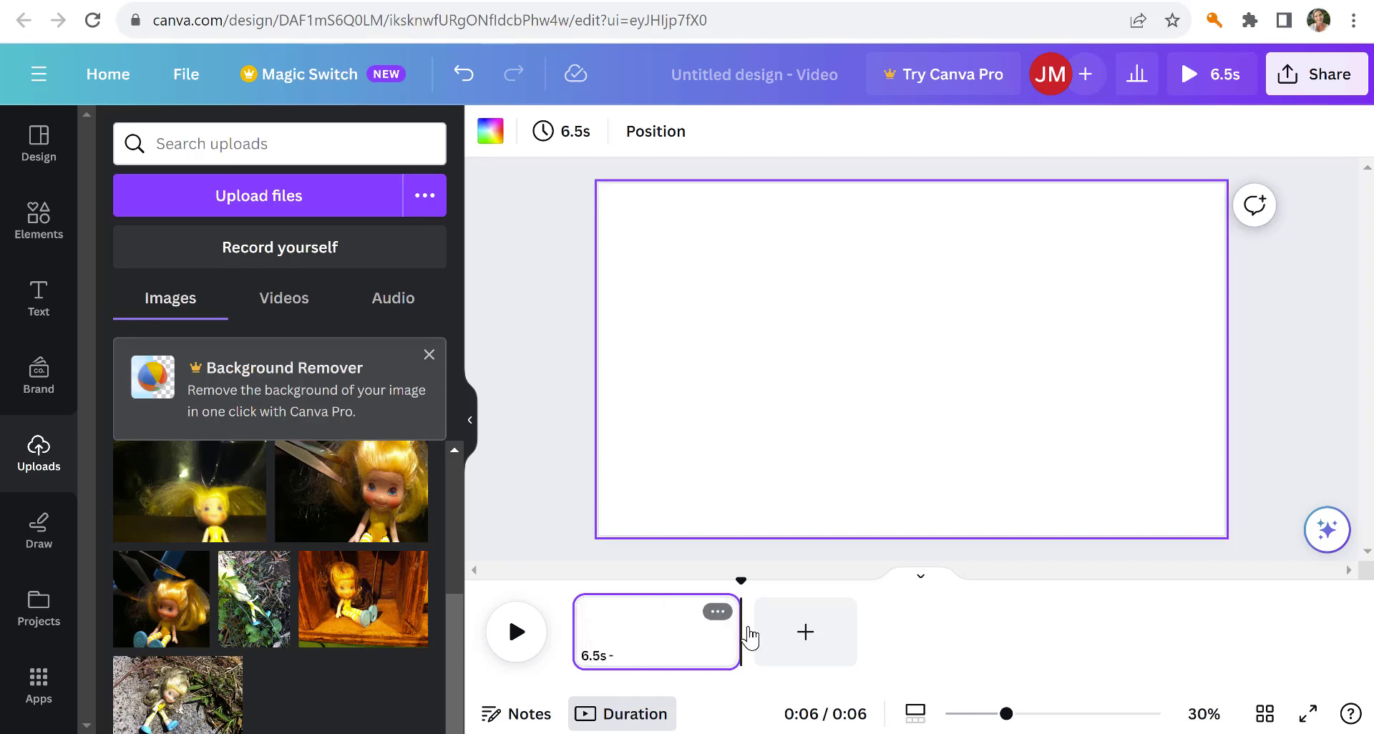
pyautogui.moveTo(737, 636); pyautogui.dragTo(752, 634)
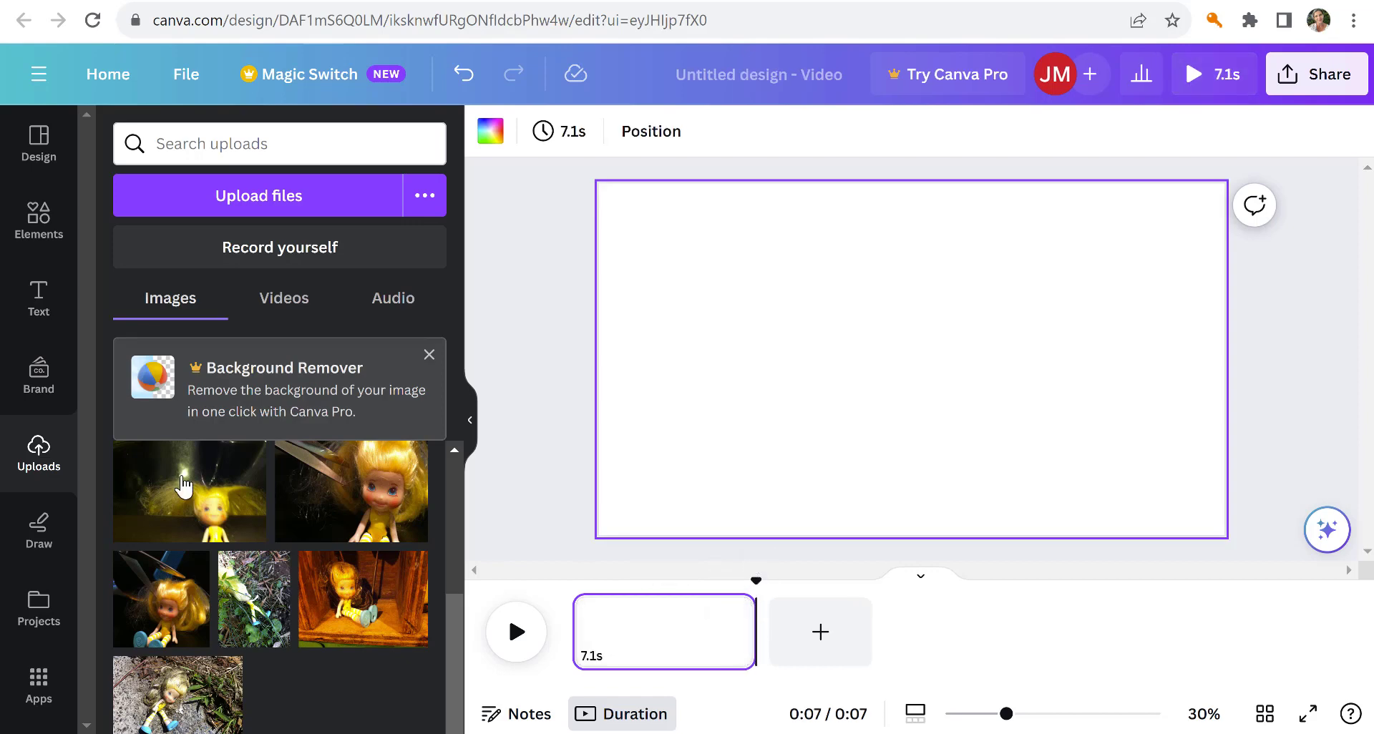
# Step: Add the heading 'Foundling's Haircut' to page 1, positioned just above centre
pyautogui.click(41, 301)
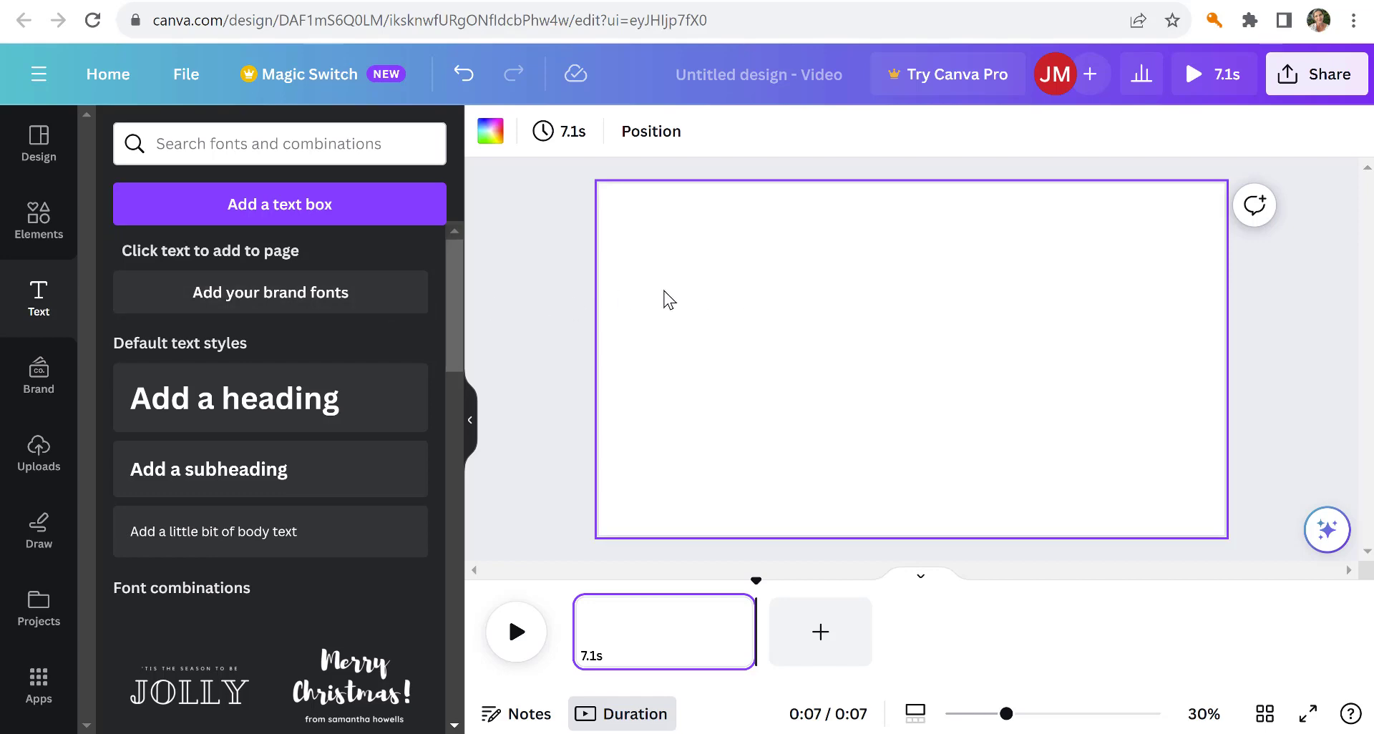
pyautogui.click(235, 411)
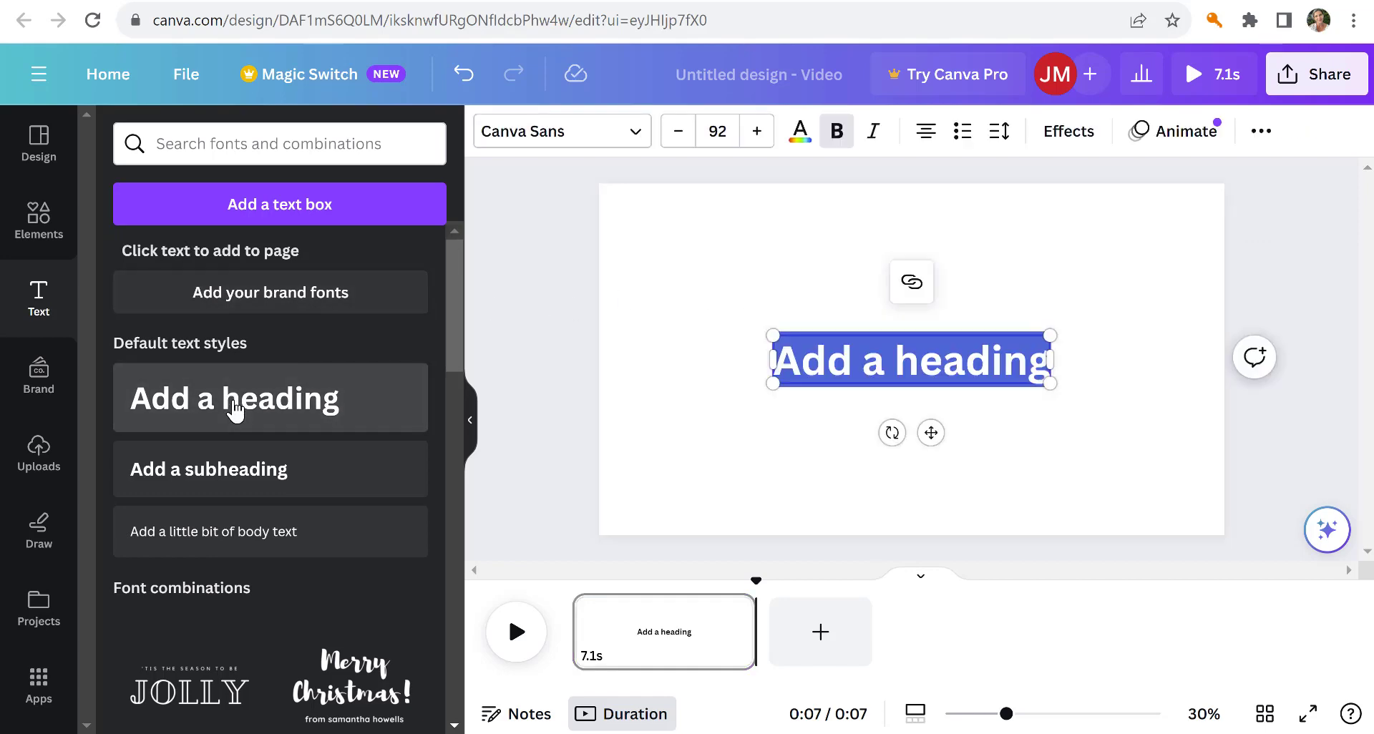
pyautogui.write('Fou')
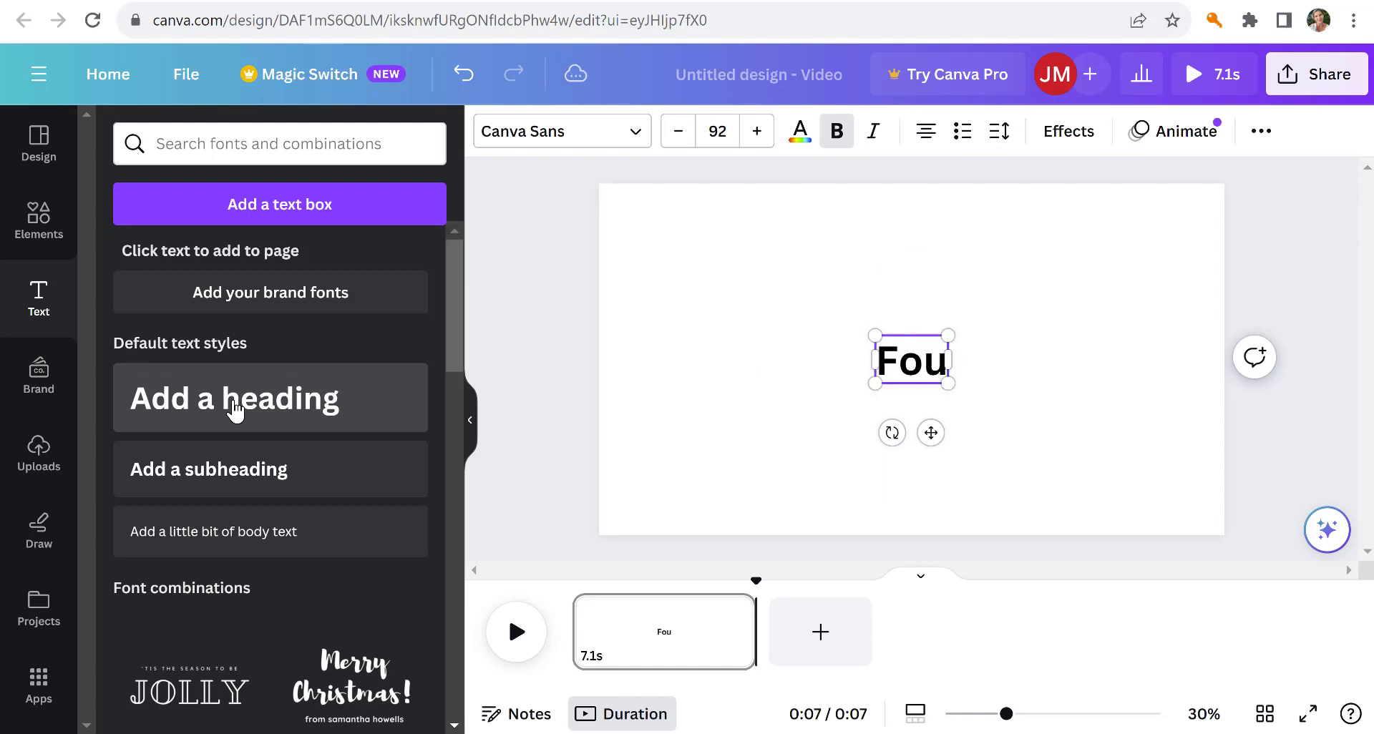
pyautogui.write("ndling's Haric")
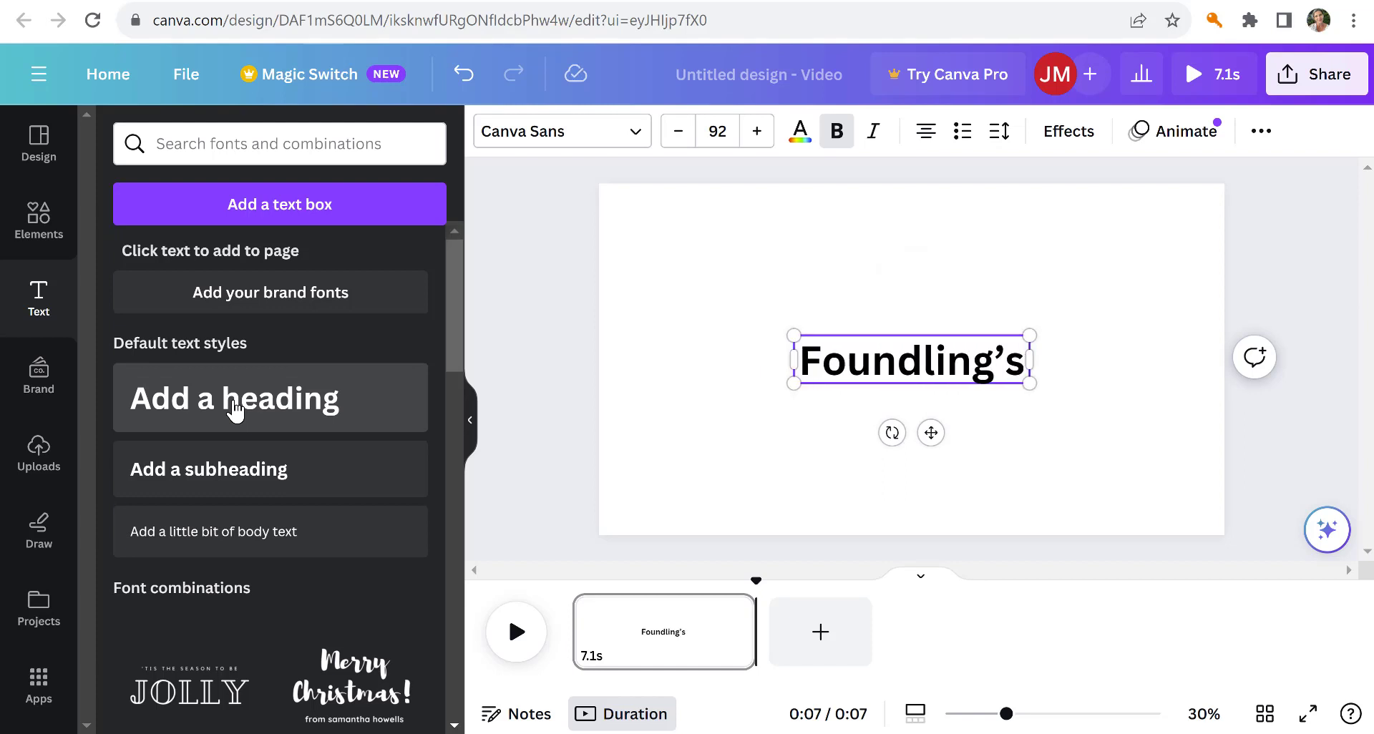
pyautogui.press('BackSpace')
pyautogui.press('BackSpace')
pyautogui.press('BackSpace')
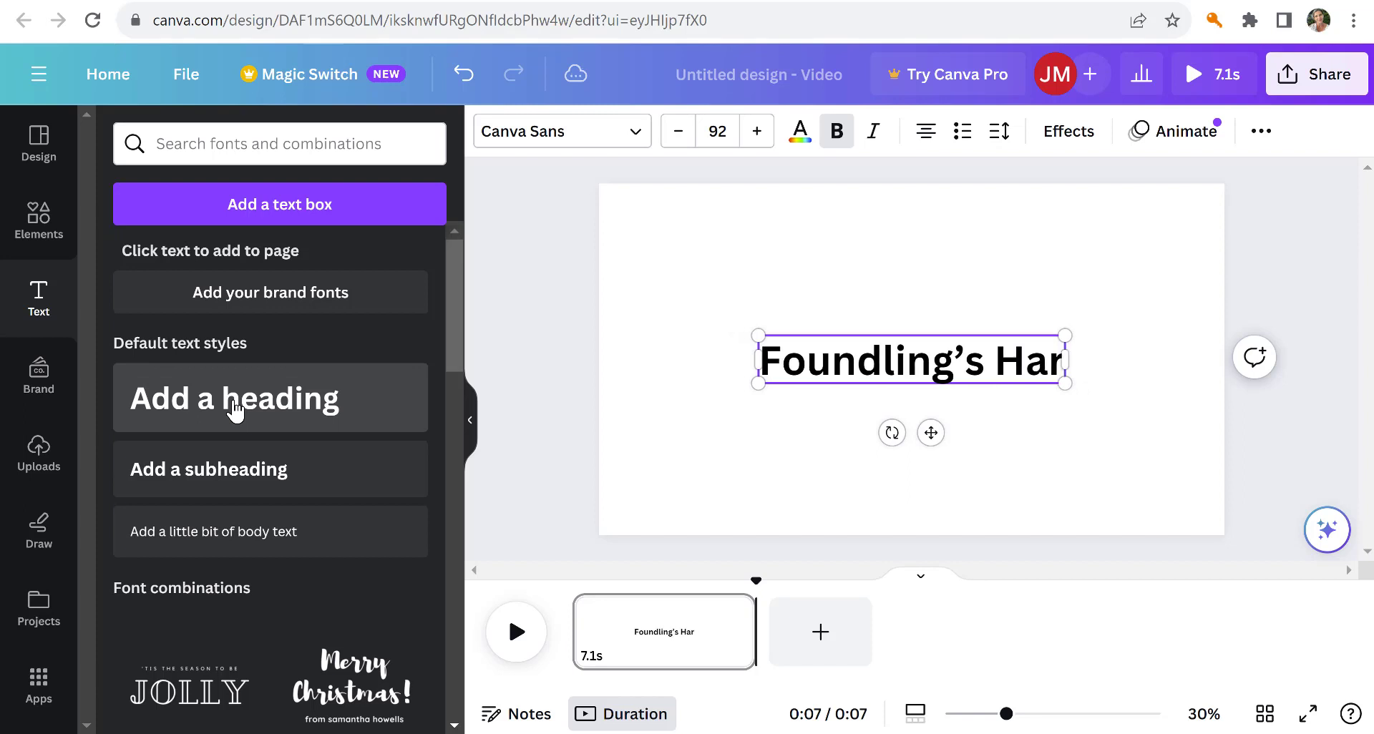
pyautogui.write('ircut')
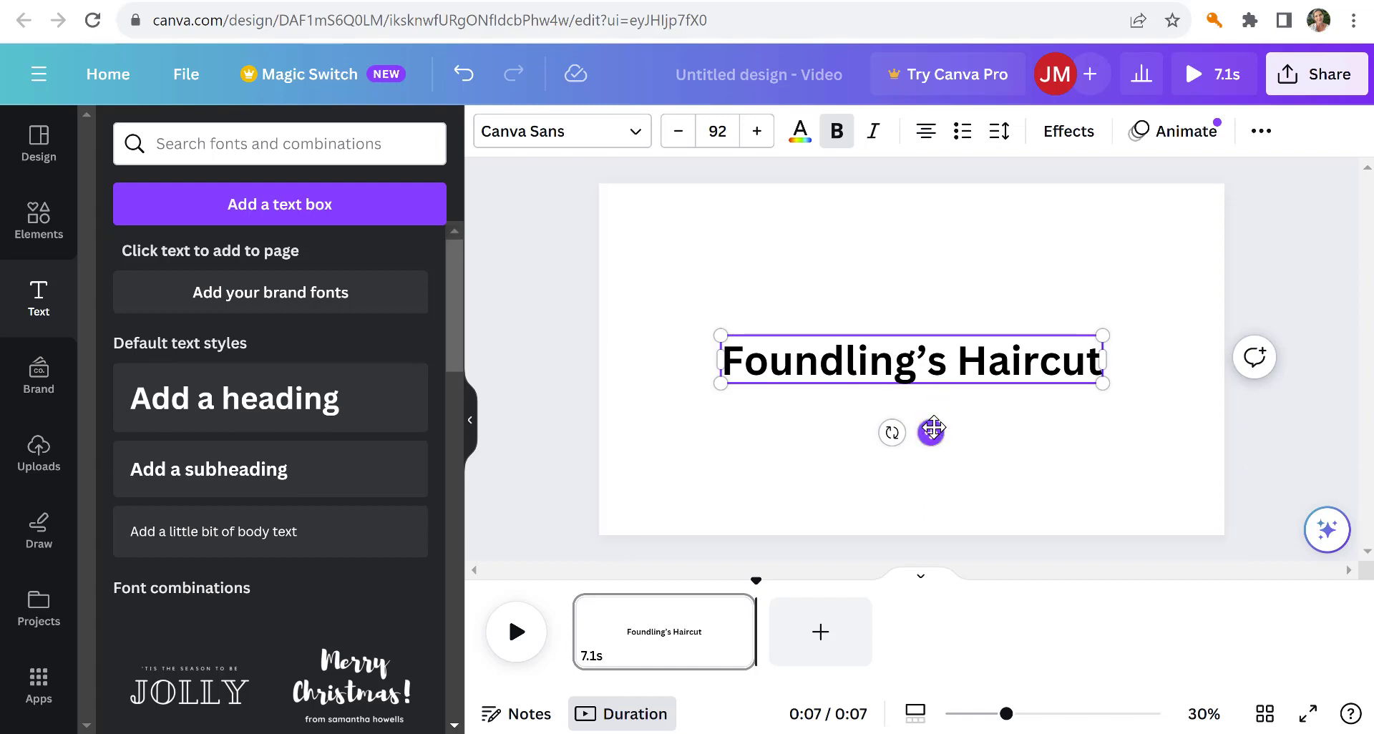
pyautogui.moveTo(930, 432); pyautogui.dragTo(934, 413)
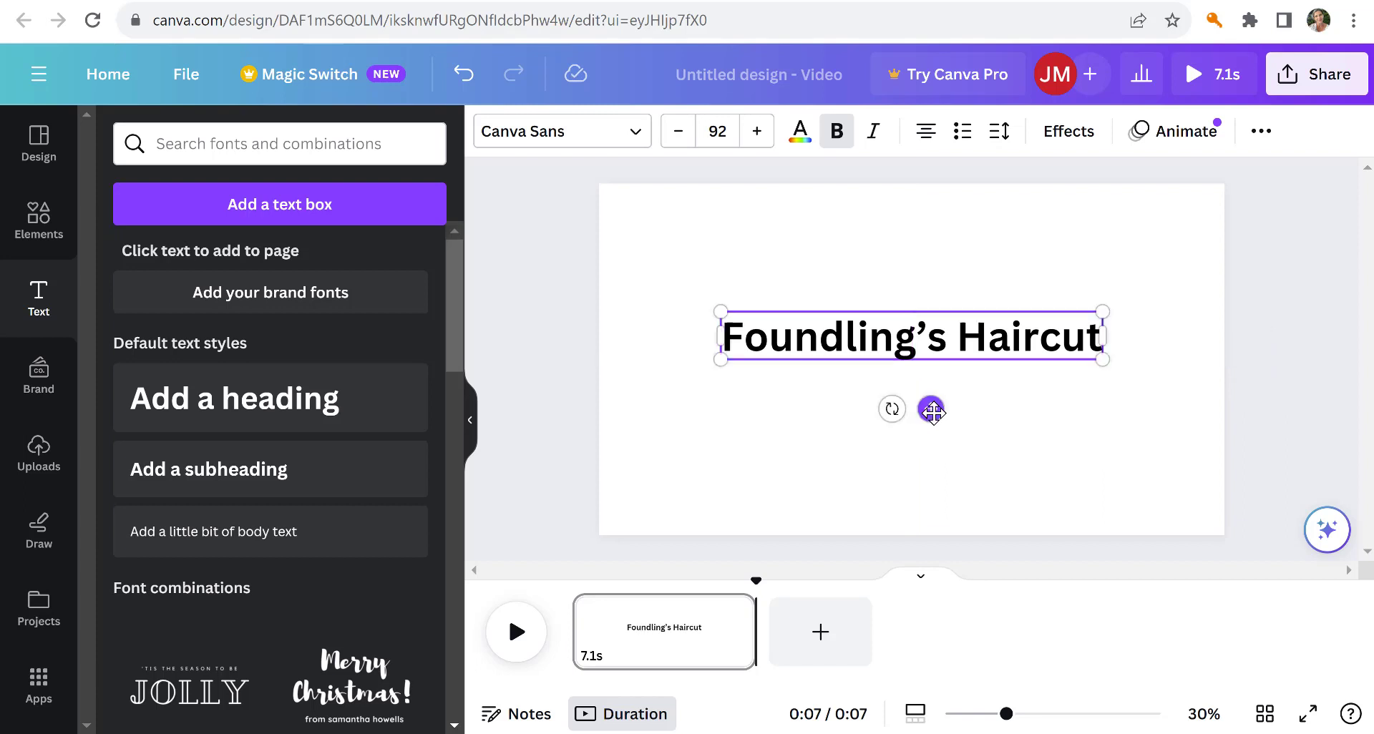
pyautogui.click(853, 476)
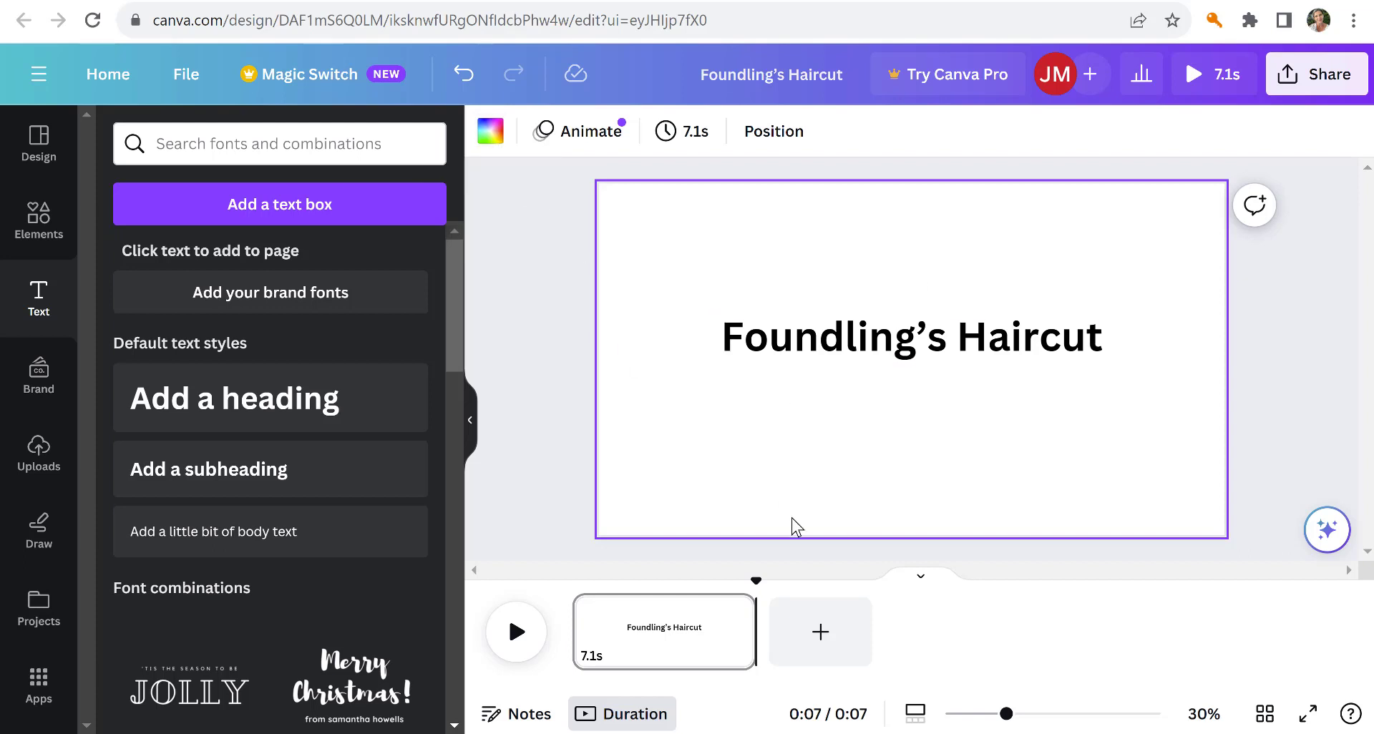
# Step: Add a 10-second page 2 with the doll-and-scissors photo enlarged to full page height
pyautogui.click(821, 636)
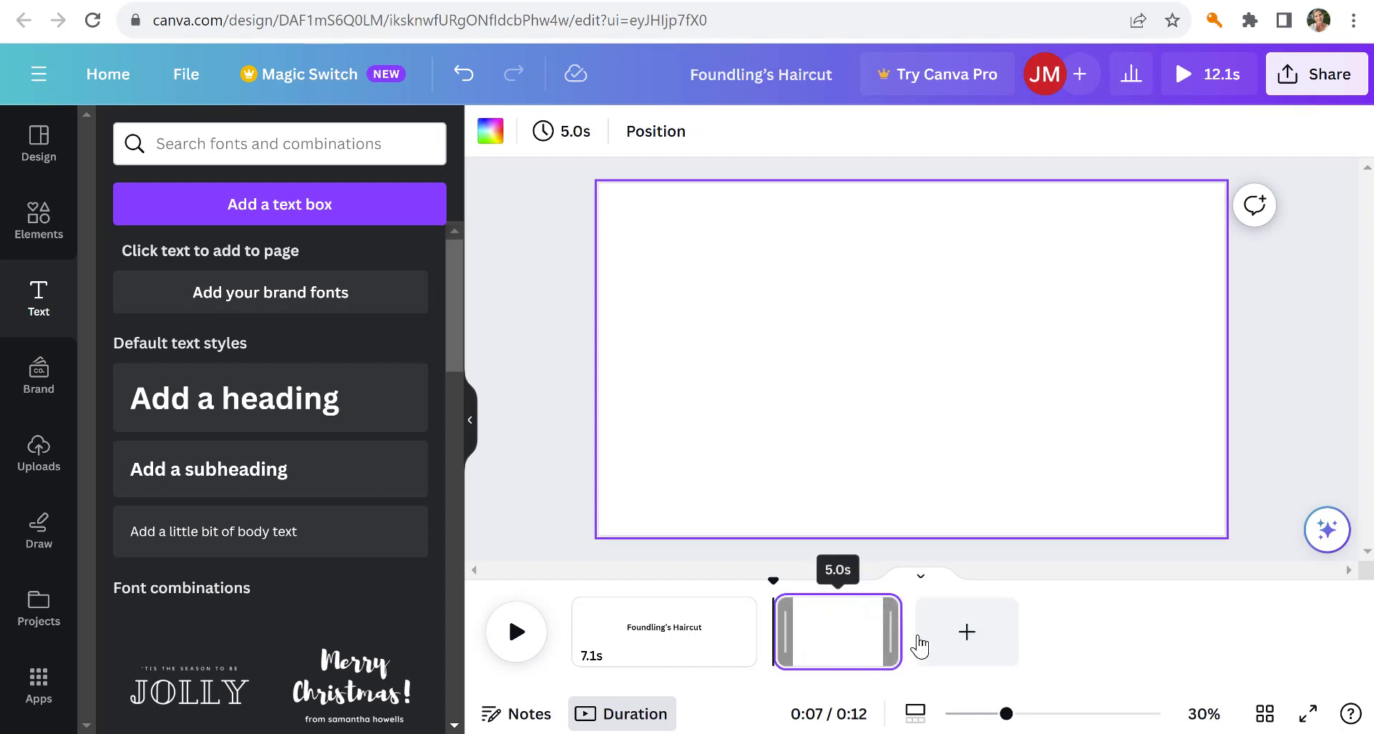
pyautogui.moveTo(915, 639); pyautogui.dragTo(1029, 635)
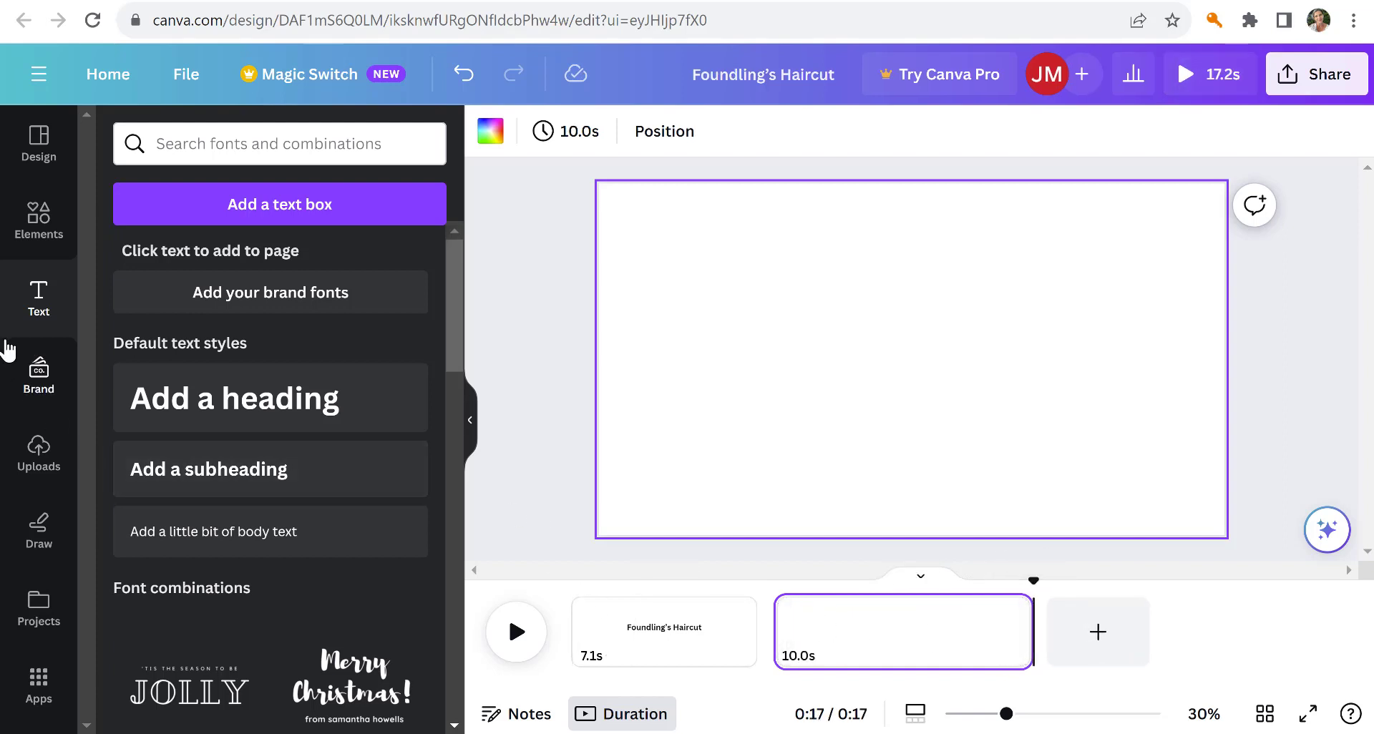
pyautogui.click(40, 450)
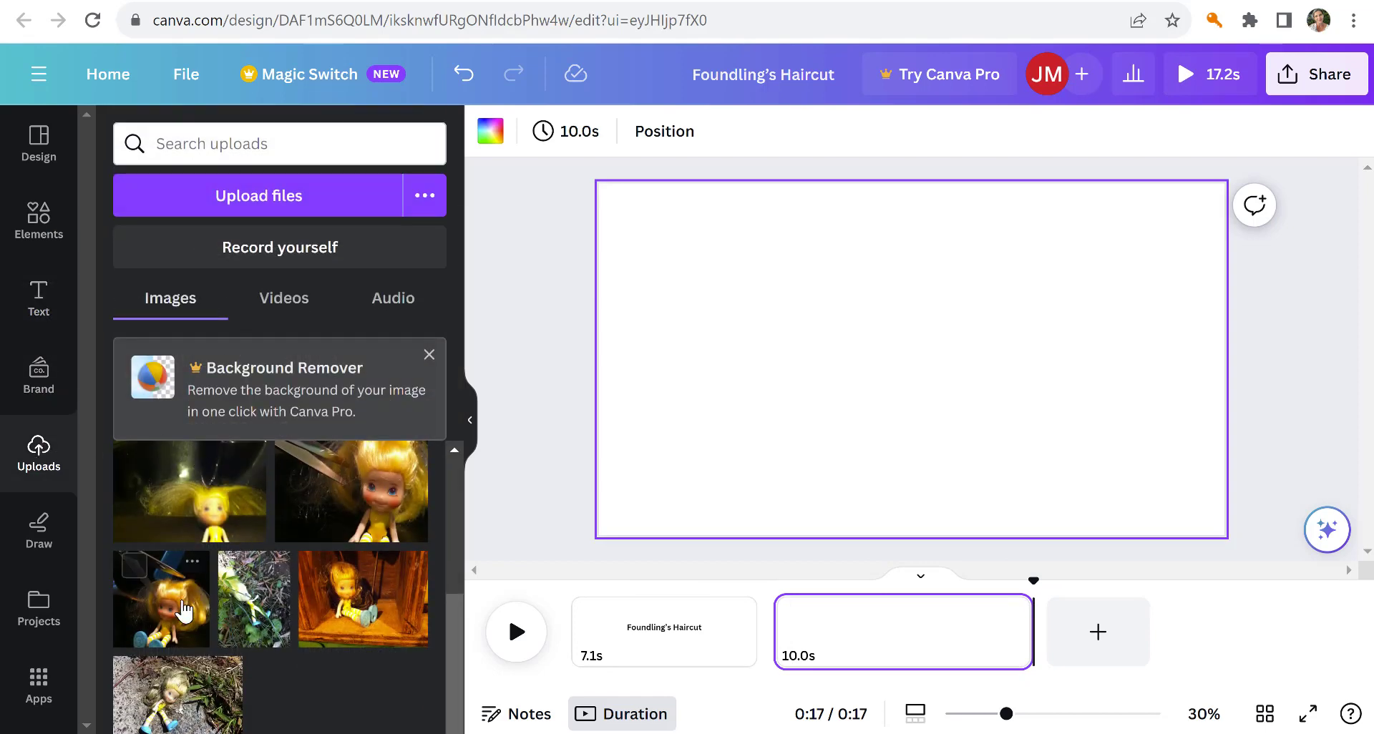
pyautogui.click(159, 617)
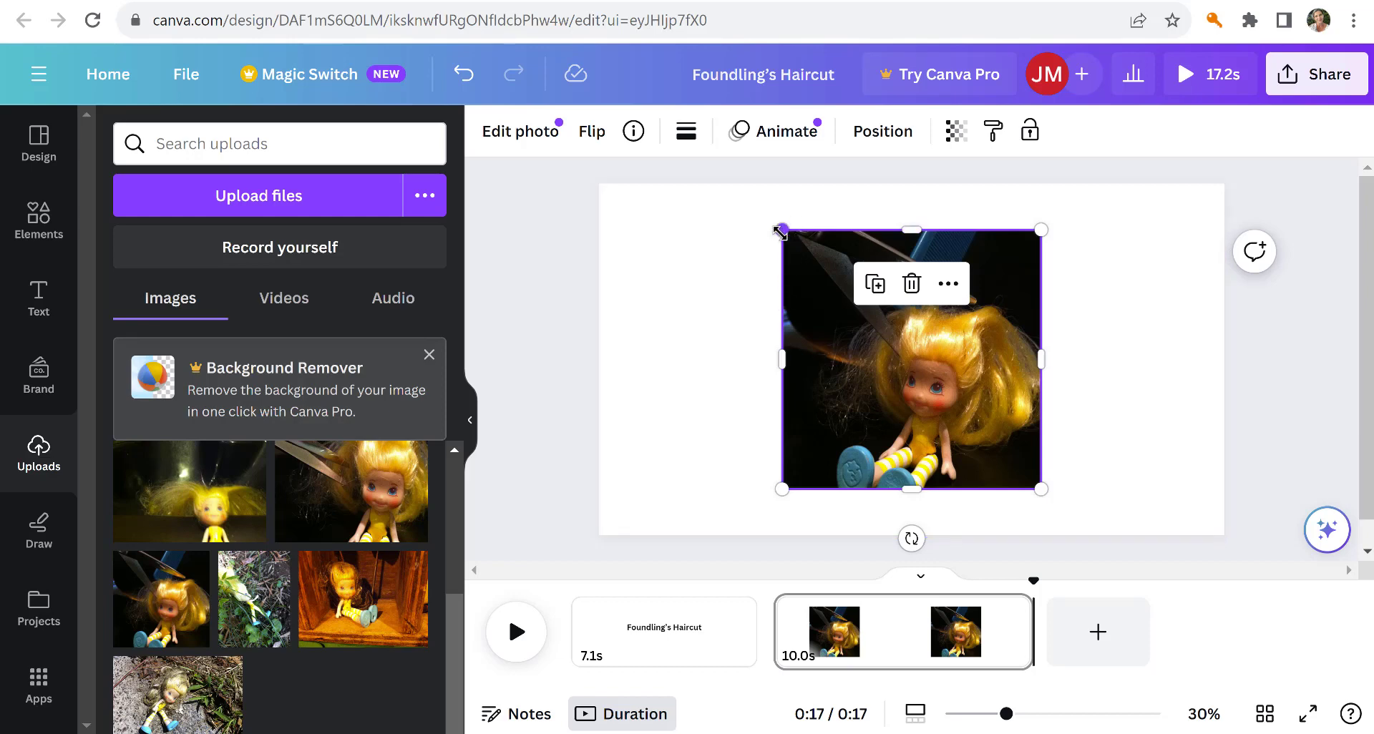
pyautogui.moveTo(779, 232); pyautogui.dragTo(724, 200)
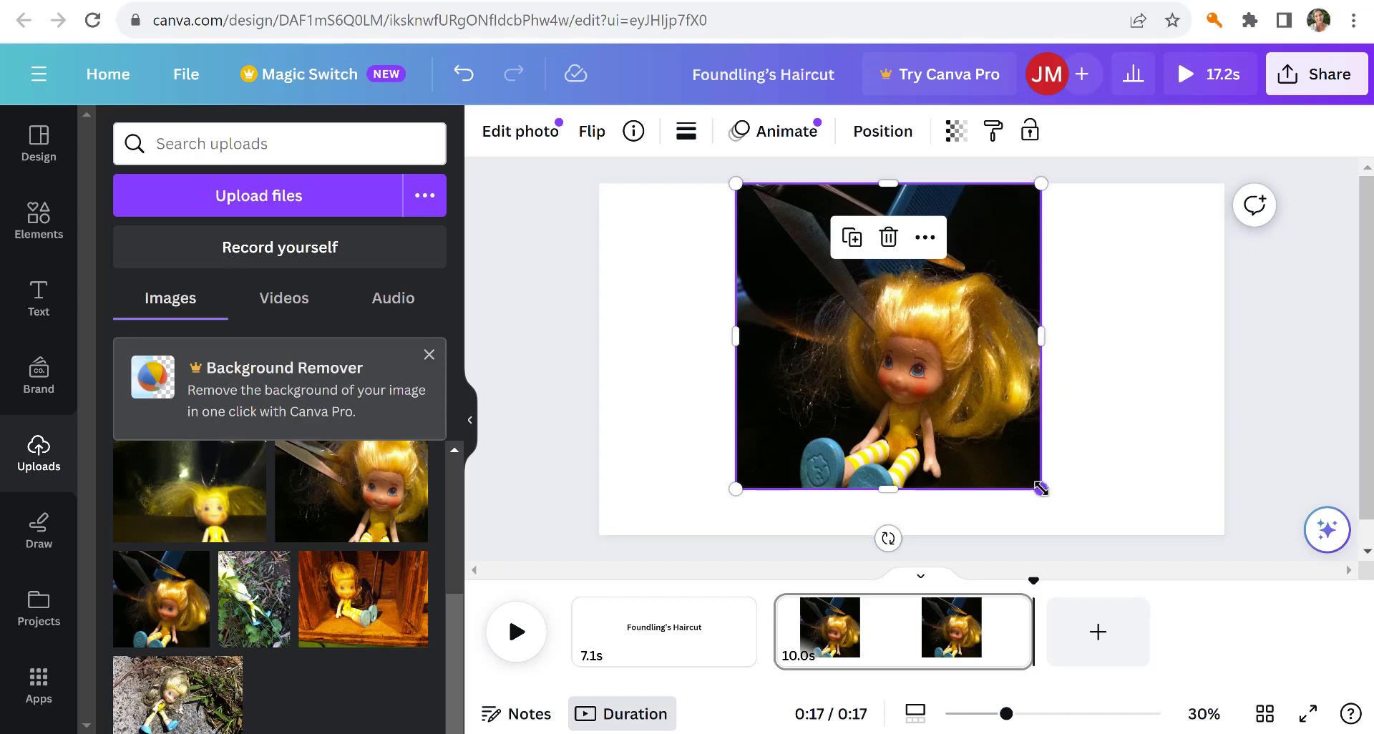
pyautogui.moveTo(1041, 489); pyautogui.dragTo(1093, 526)
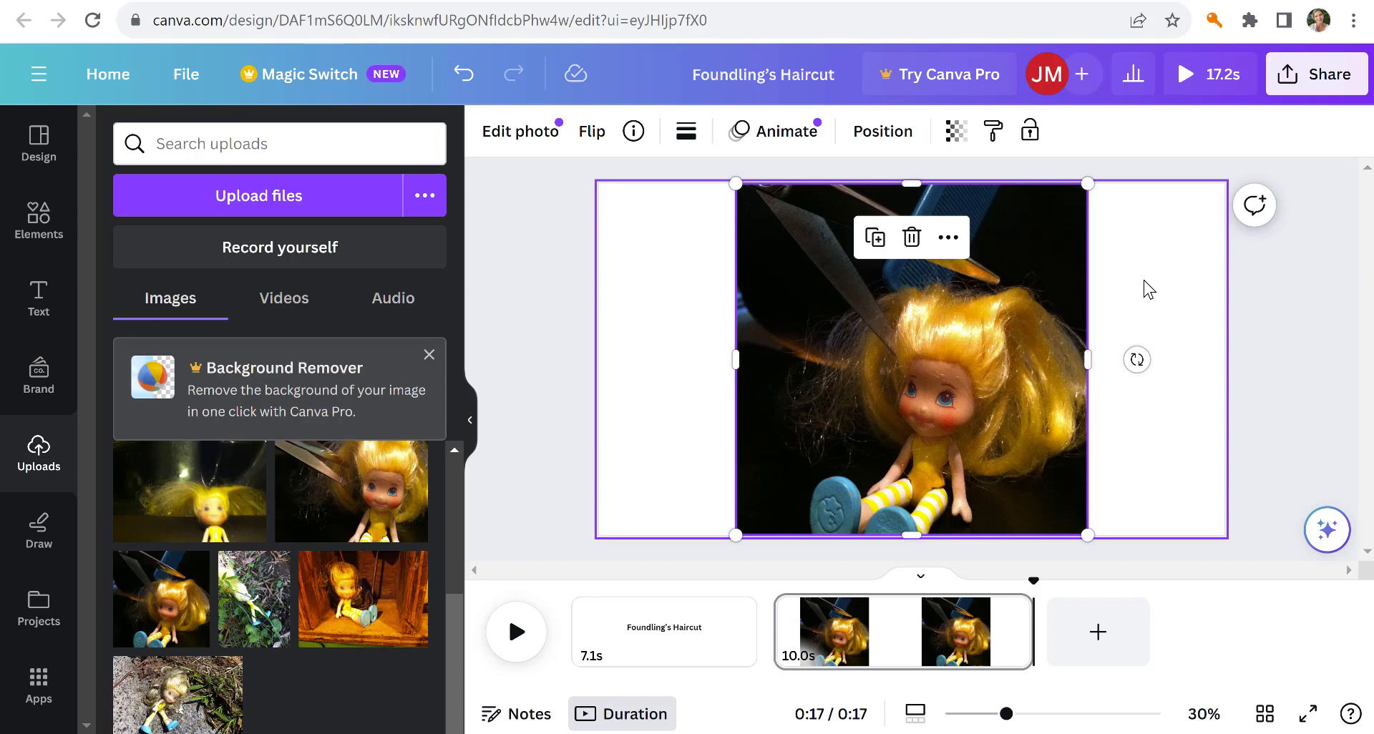
# Step: Add a 10-second page 3 with the close-up doll haircut photo enlarged to full height
pyautogui.click(1100, 637)
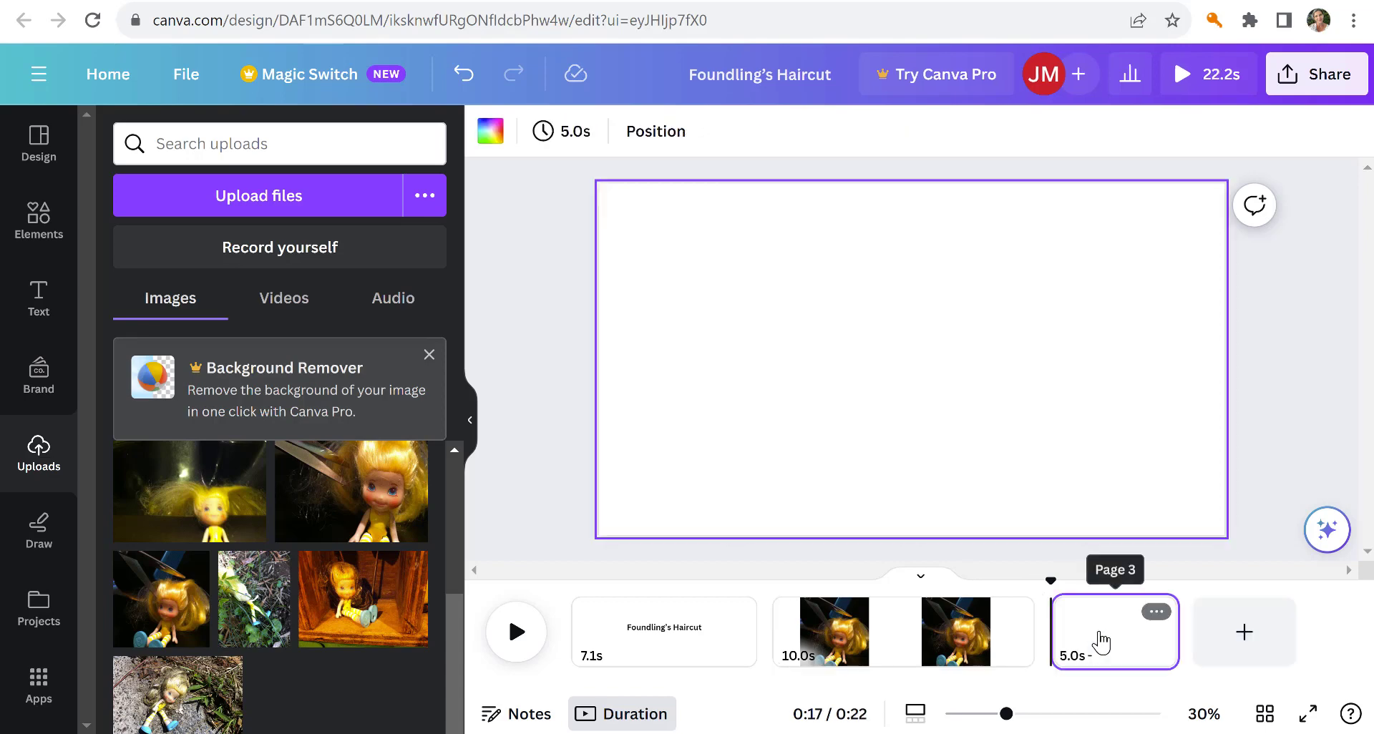
pyautogui.moveTo(1177, 639); pyautogui.dragTo(1121, 643)
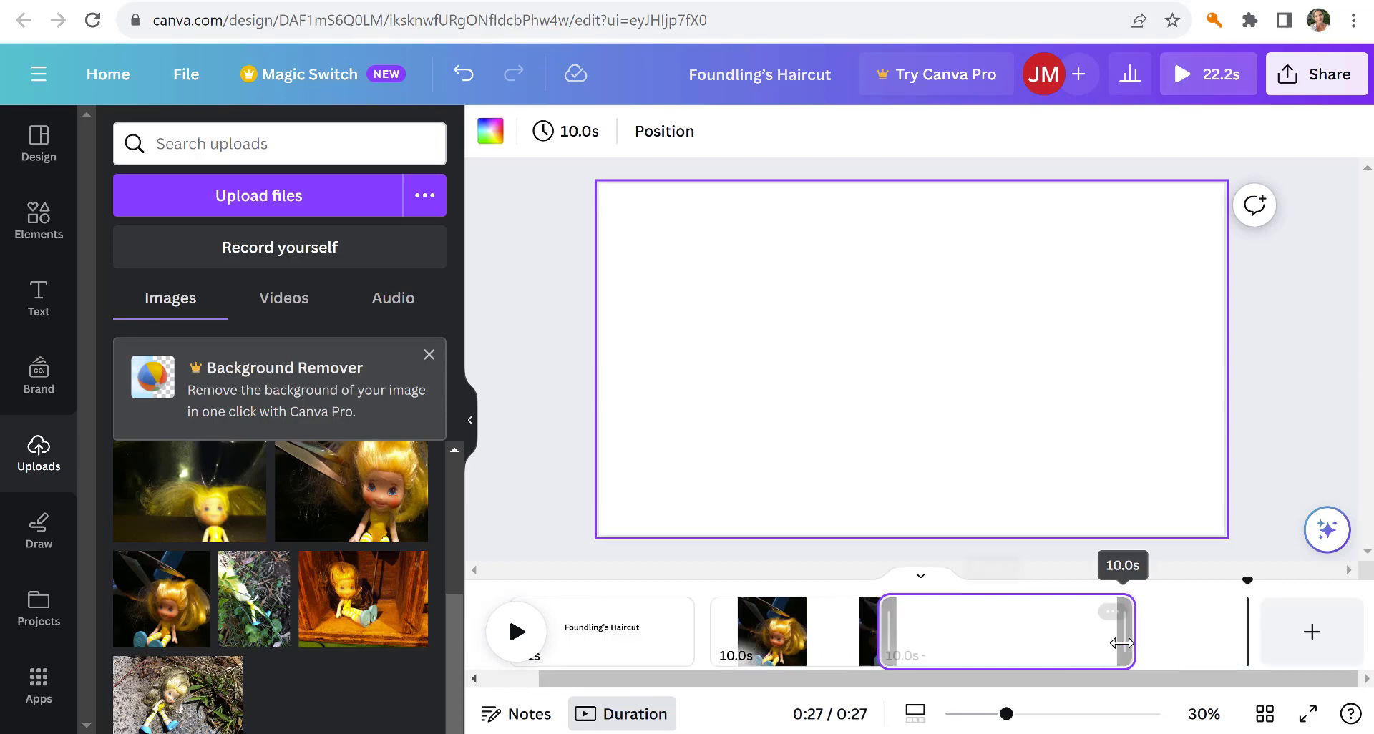
pyautogui.click(355, 513)
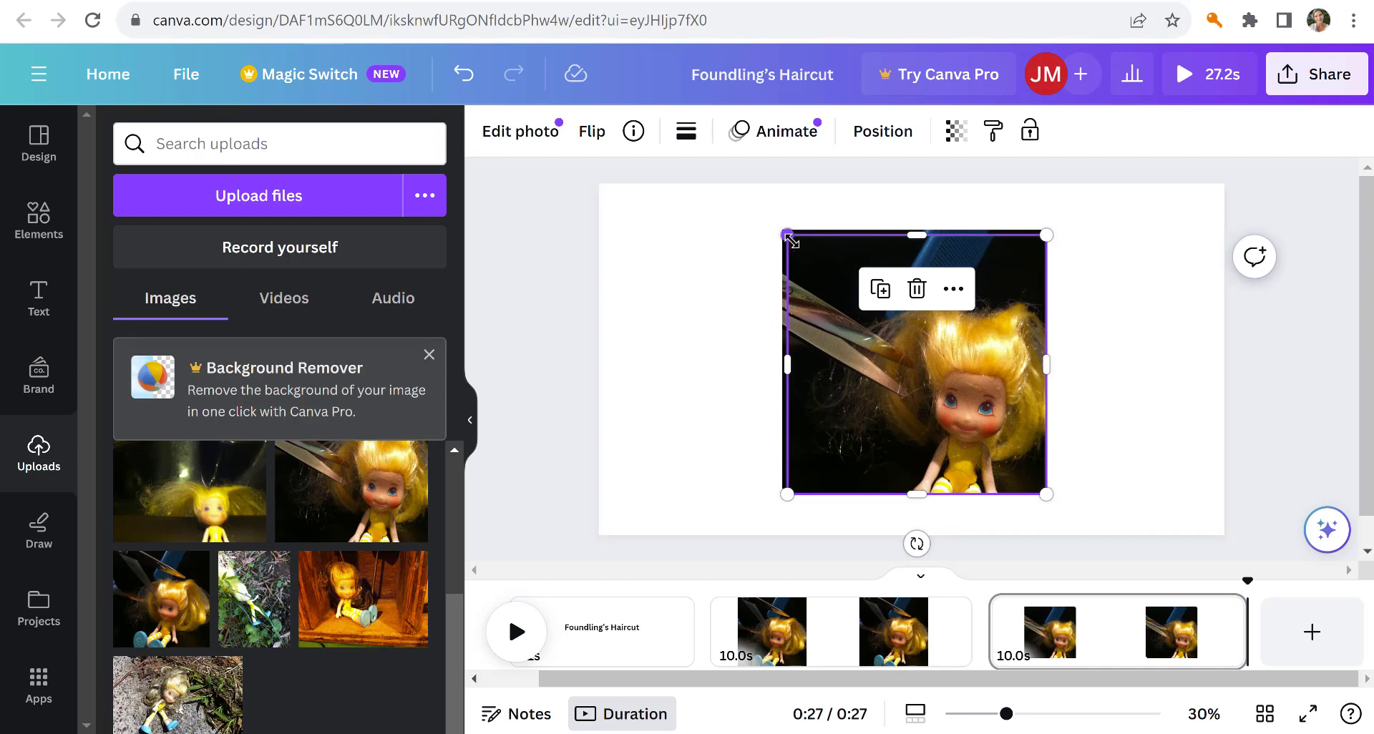
pyautogui.moveTo(792, 242); pyautogui.dragTo(734, 185)
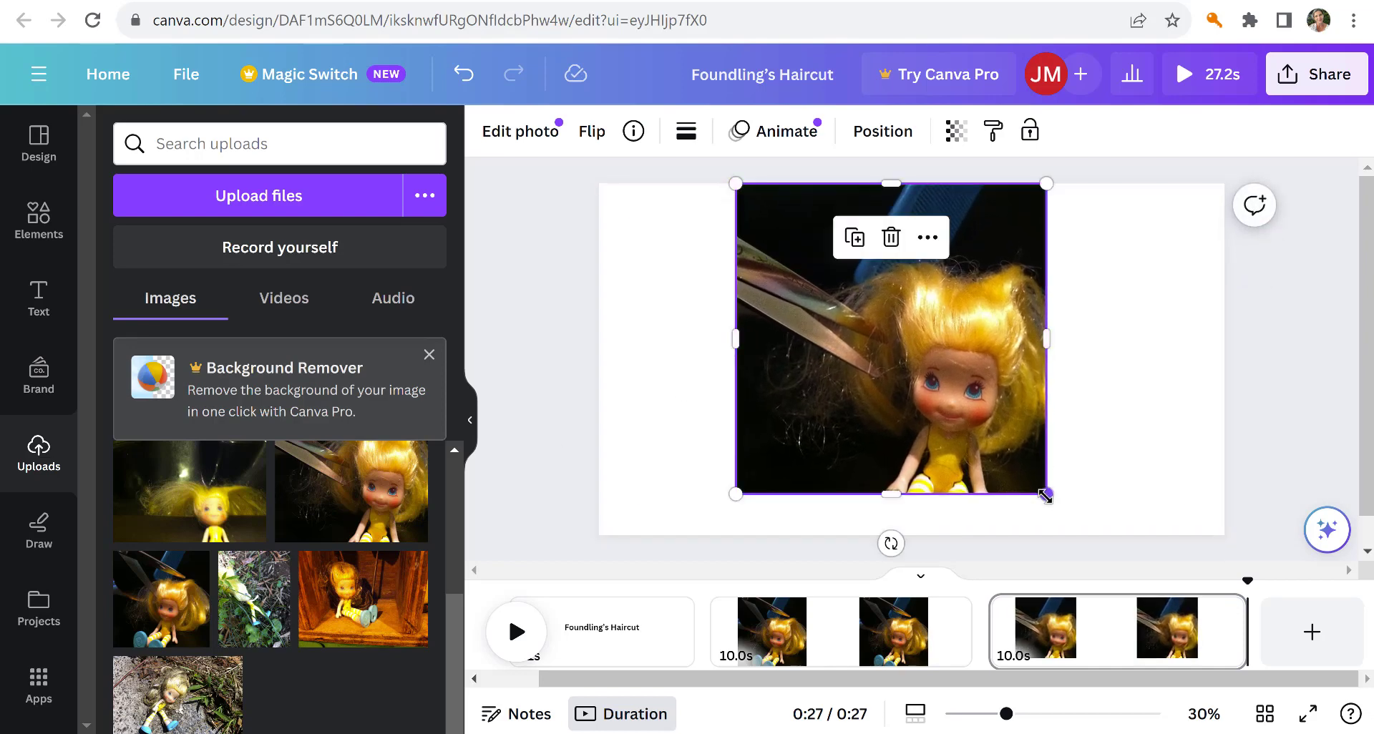
pyautogui.moveTo(1045, 495); pyautogui.dragTo(1089, 531)
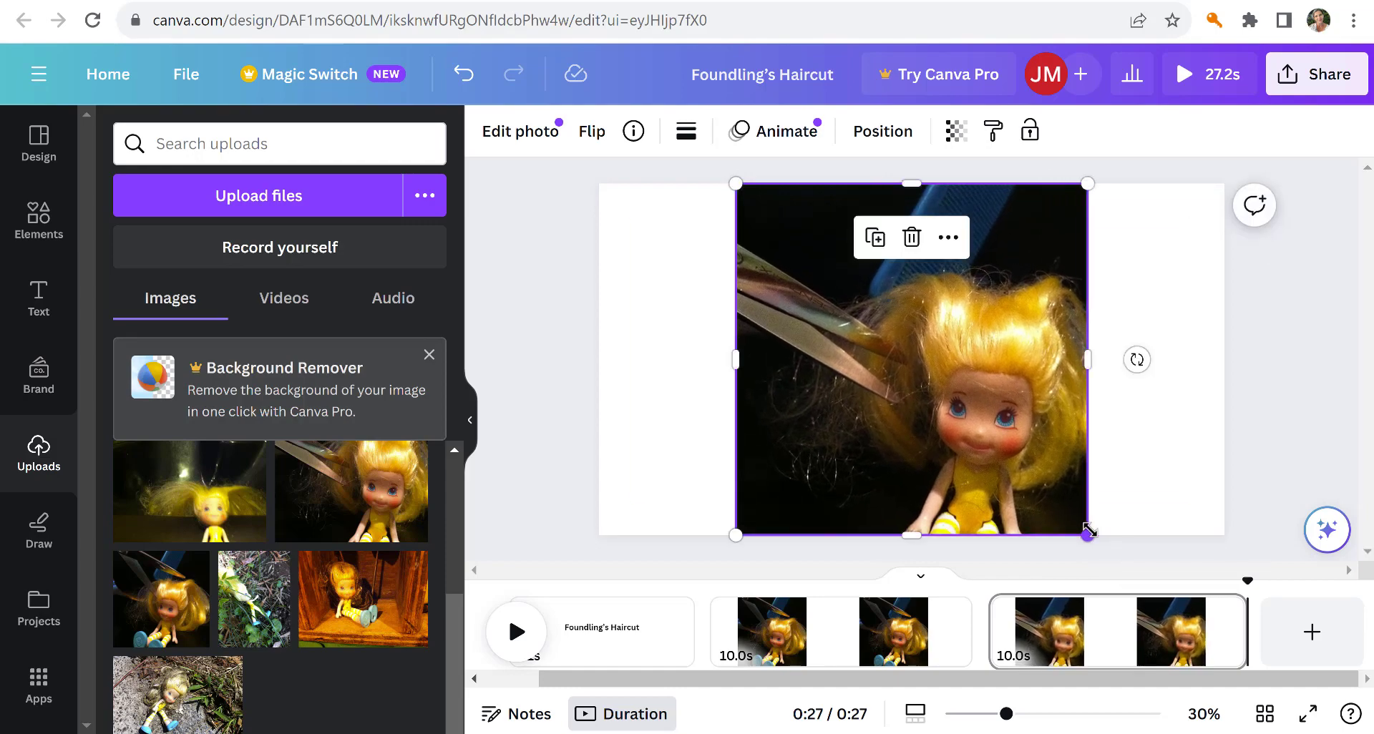
pyautogui.moveTo(654, 727)
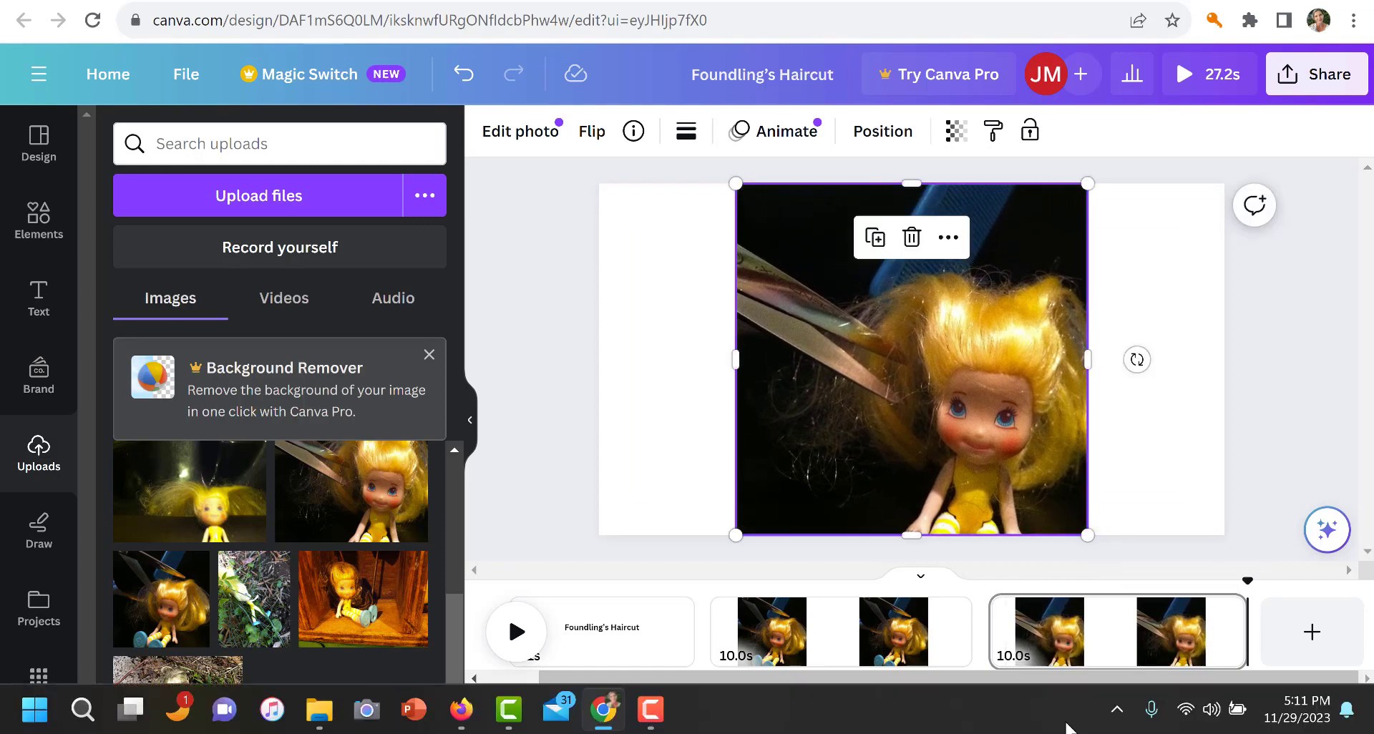
pyautogui.click(652, 719)
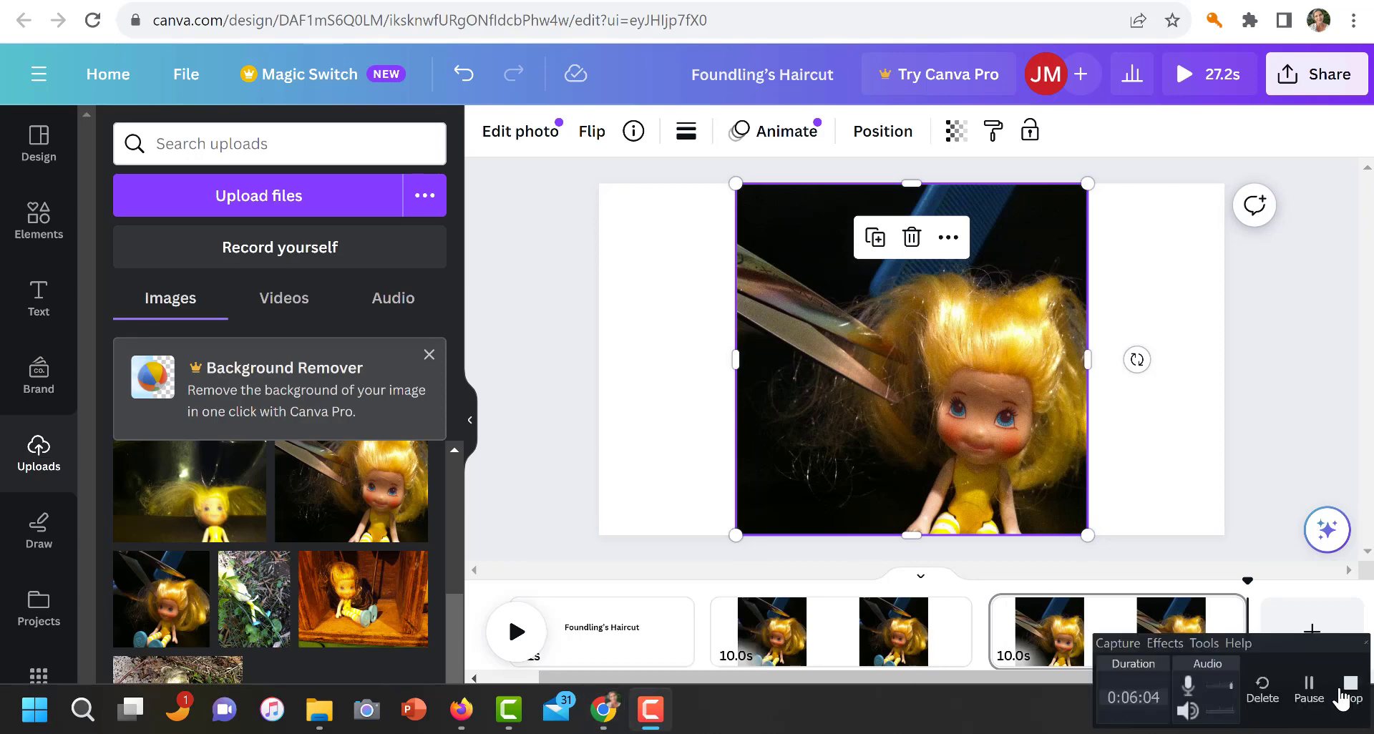
pyautogui.click(1312, 694)
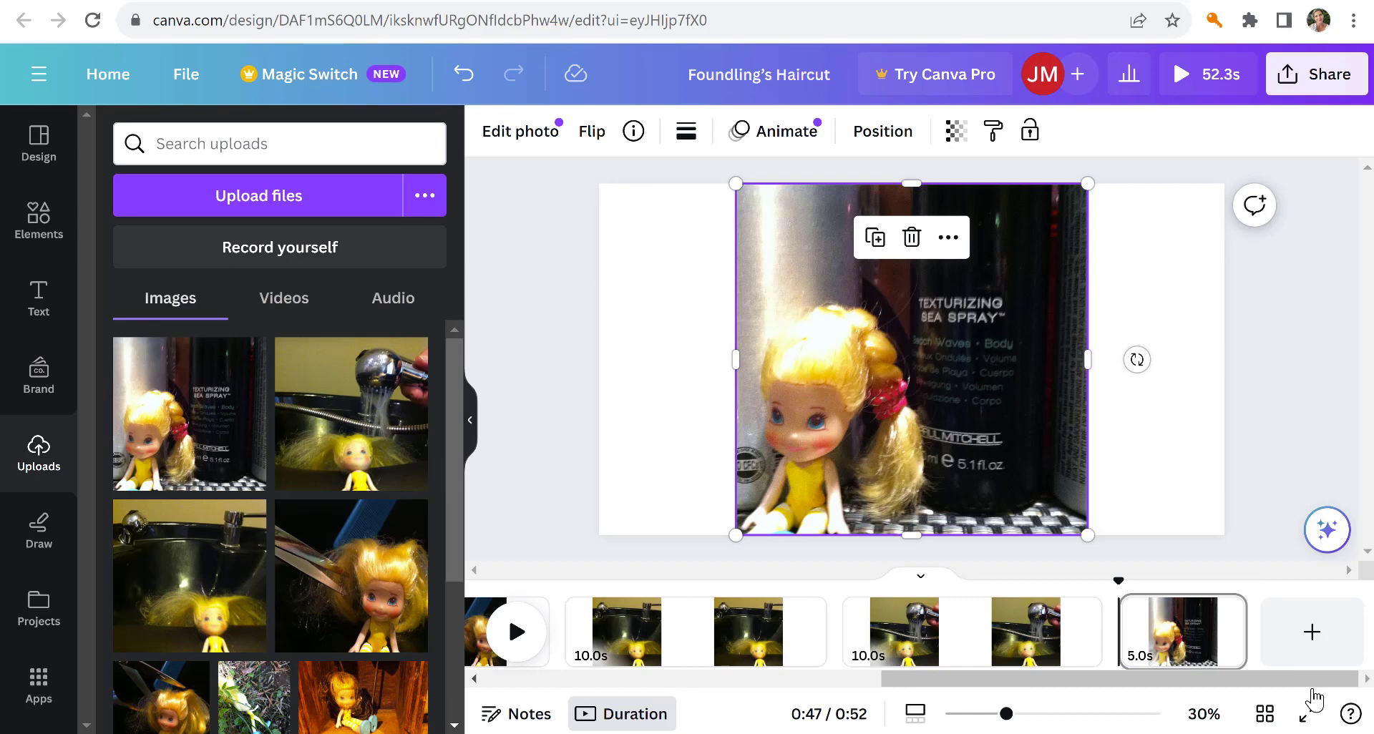
pyautogui.moveTo(960, 682); pyautogui.dragTo(519, 668)
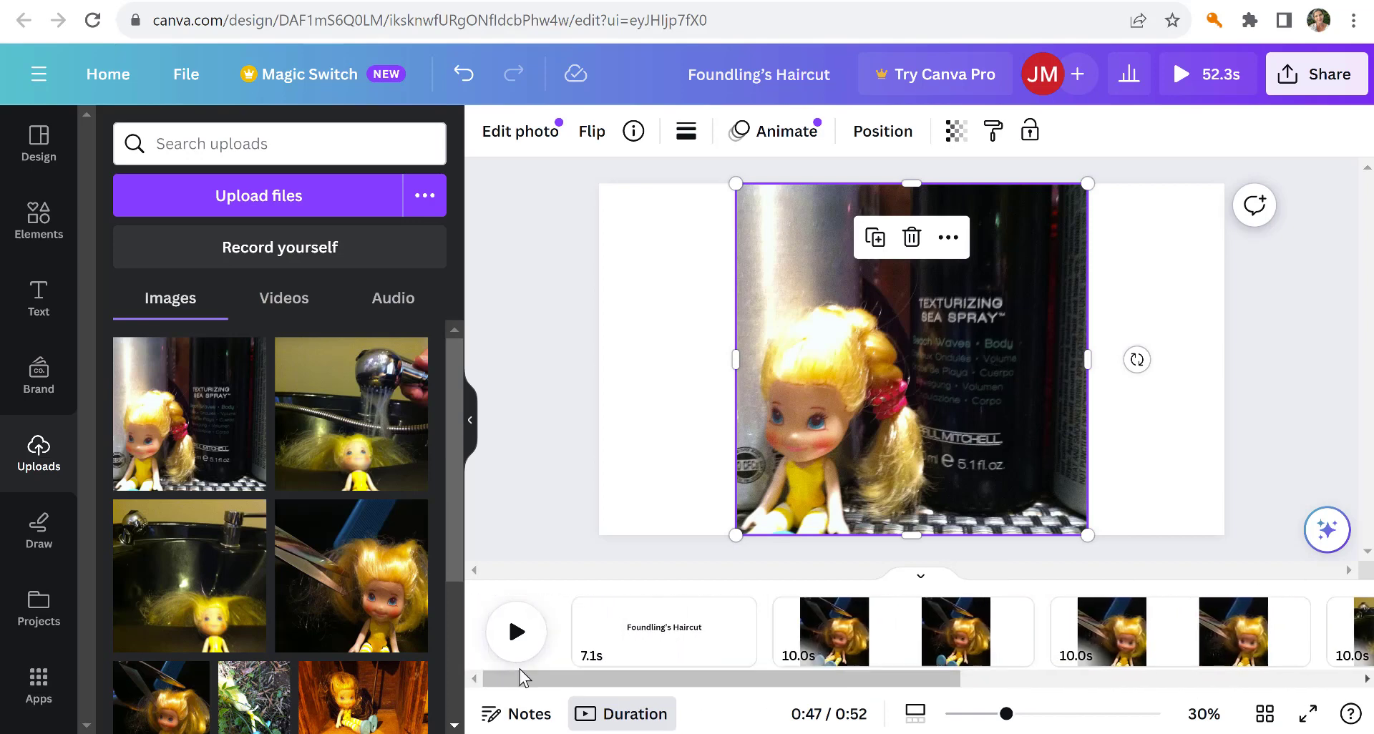
pyautogui.click(633, 634)
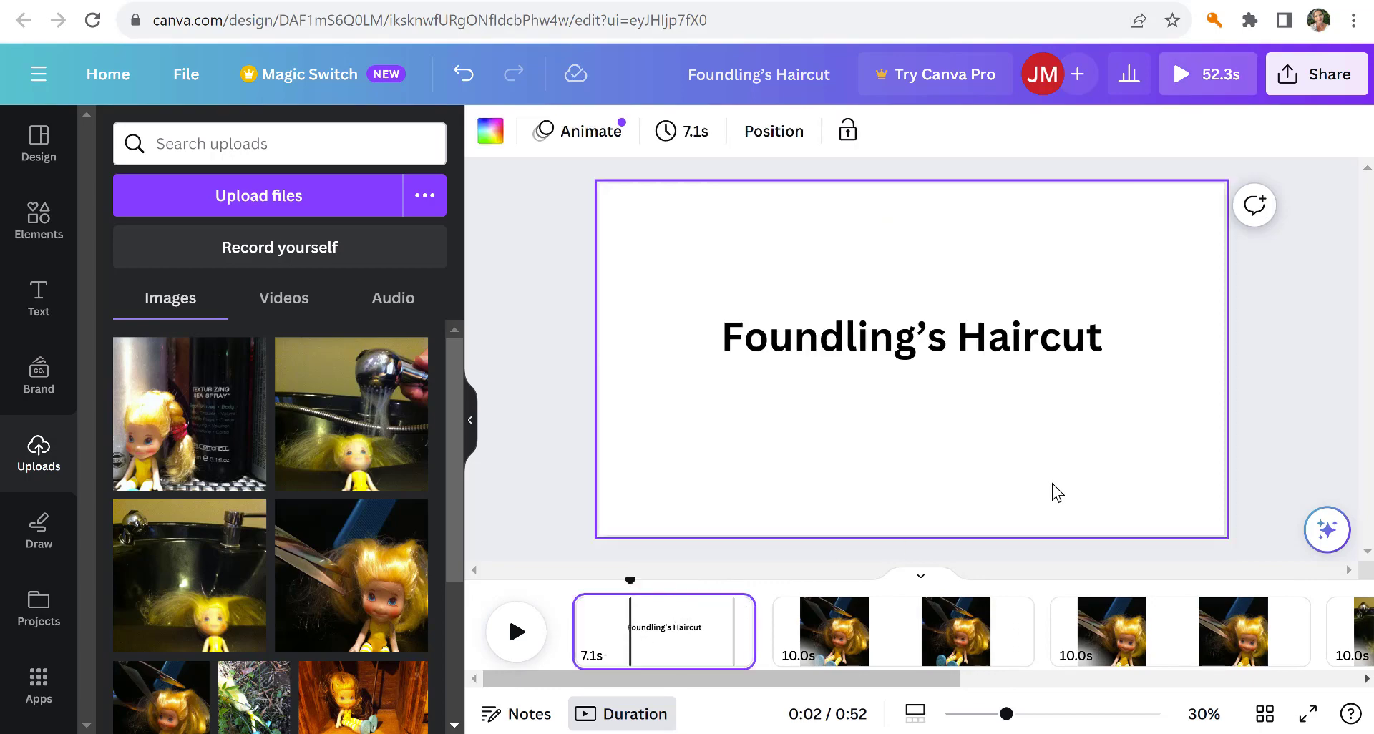
pyautogui.click(871, 639)
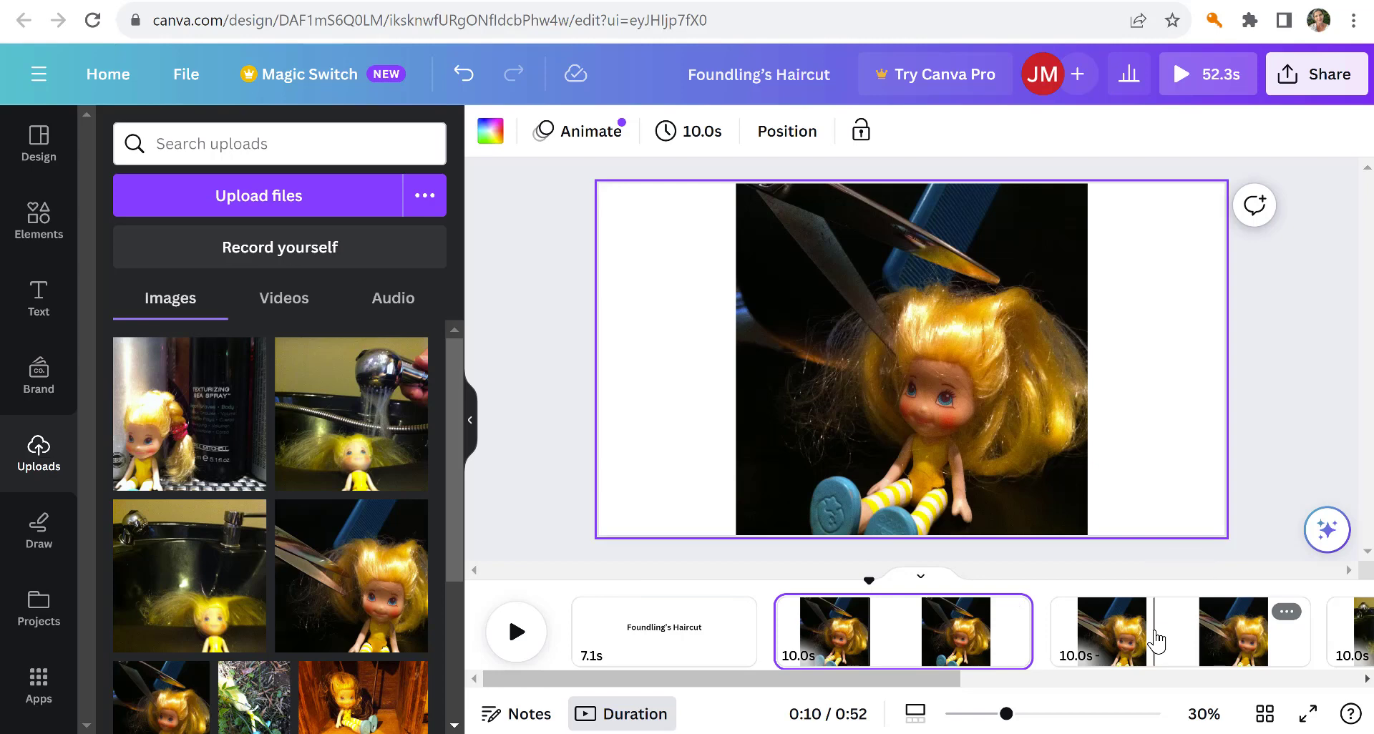
pyautogui.click(1158, 641)
pyautogui.moveTo(873, 672); pyautogui.dragTo(1118, 667)
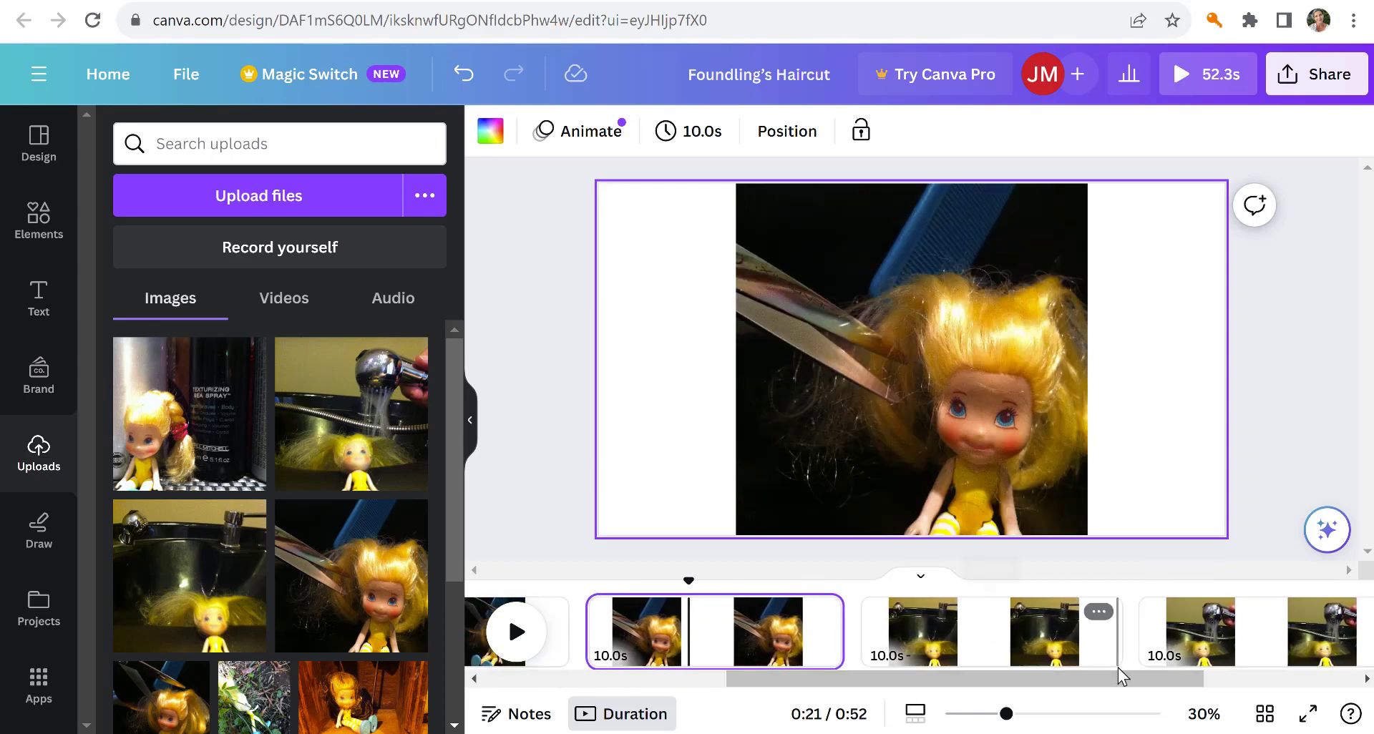
pyautogui.click(989, 637)
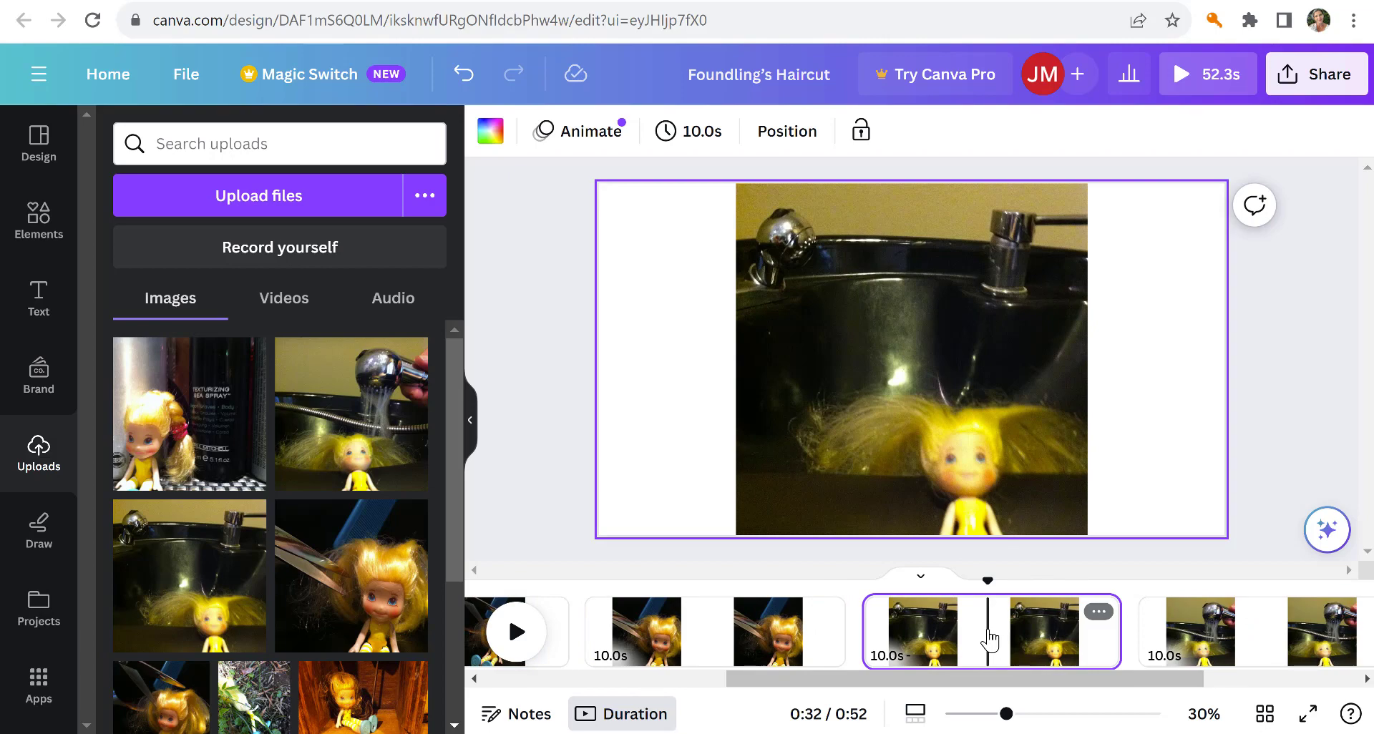
pyautogui.click(1258, 647)
pyautogui.moveTo(1043, 676); pyautogui.dragTo(1241, 680)
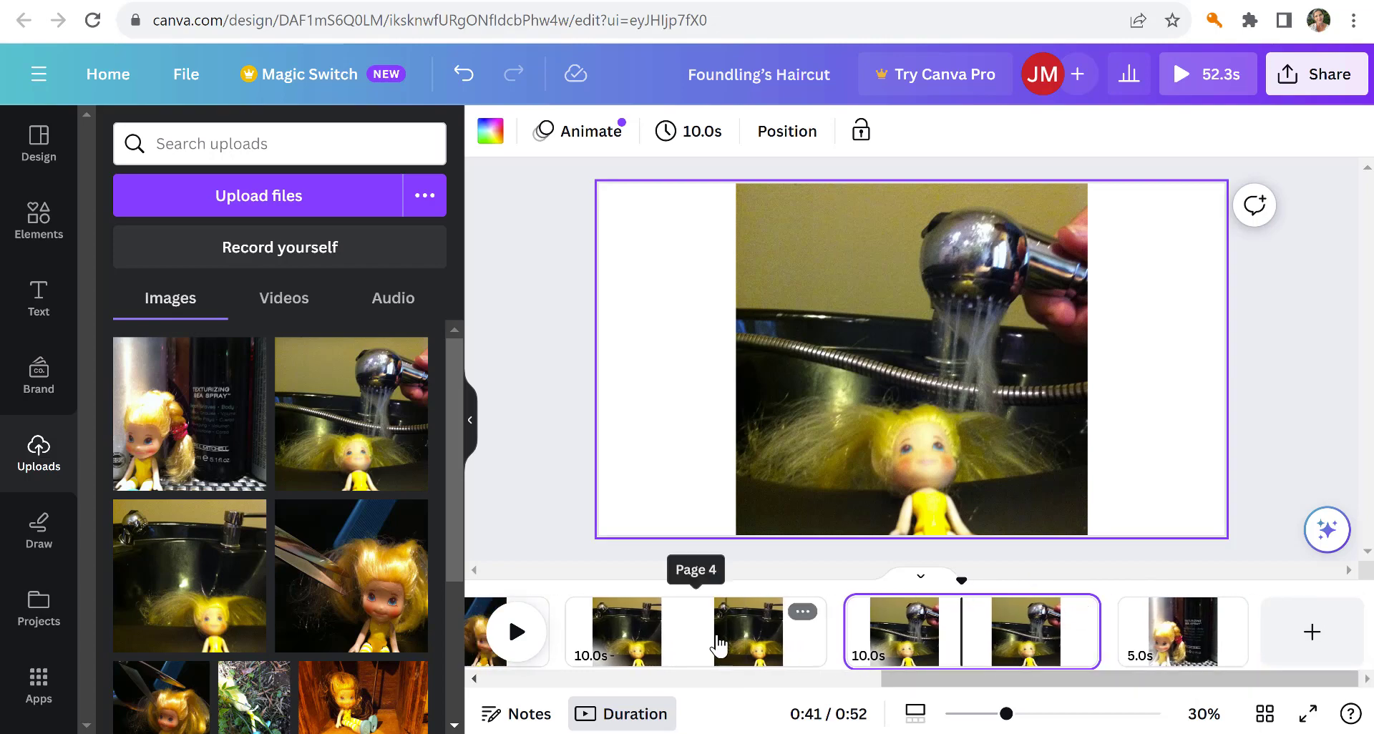
pyautogui.click(763, 640)
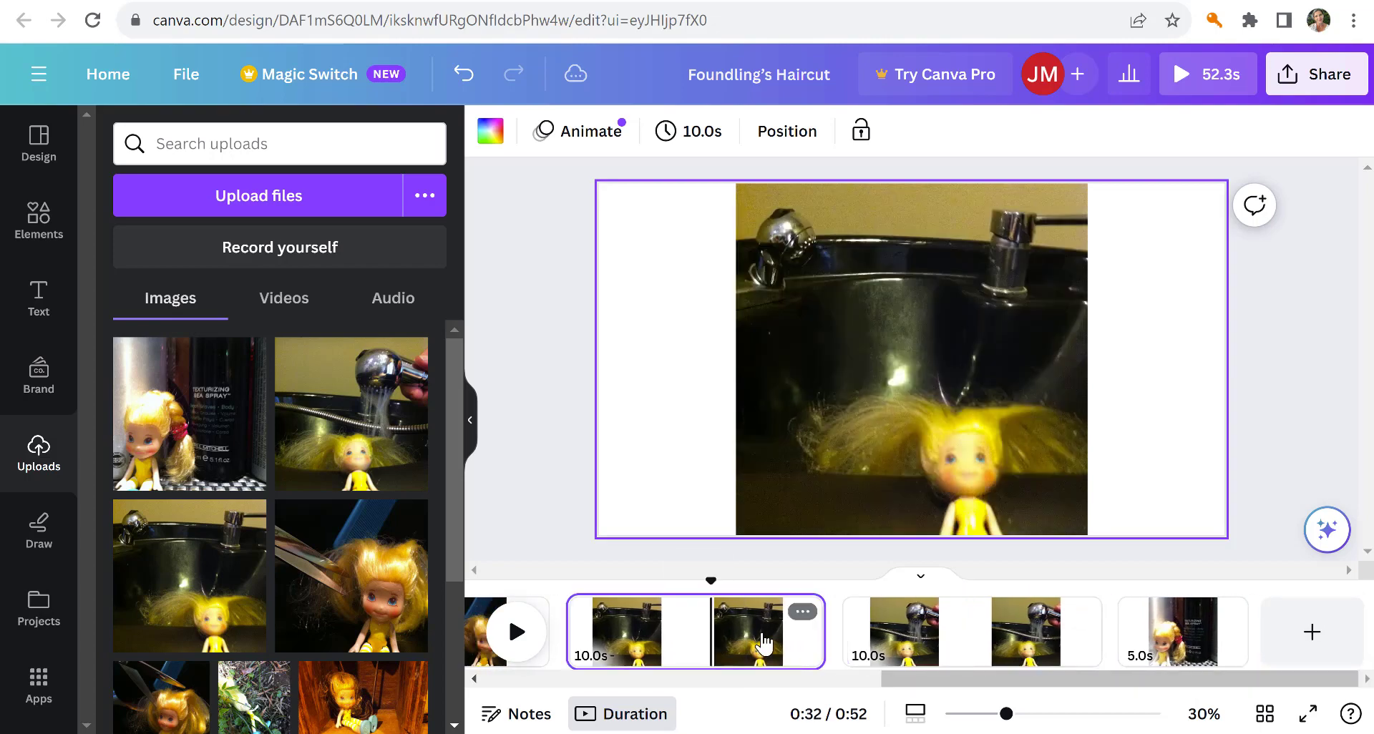
pyautogui.click(961, 652)
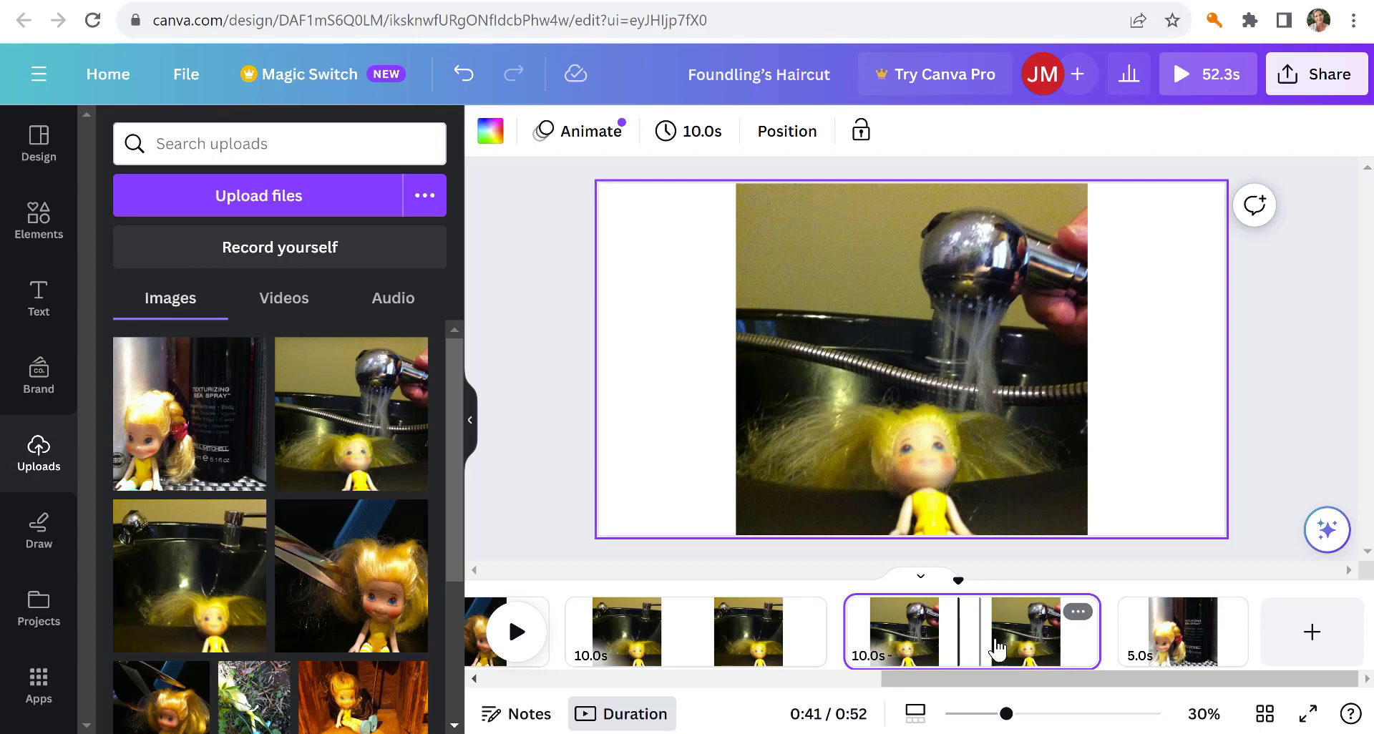
pyautogui.click(1177, 652)
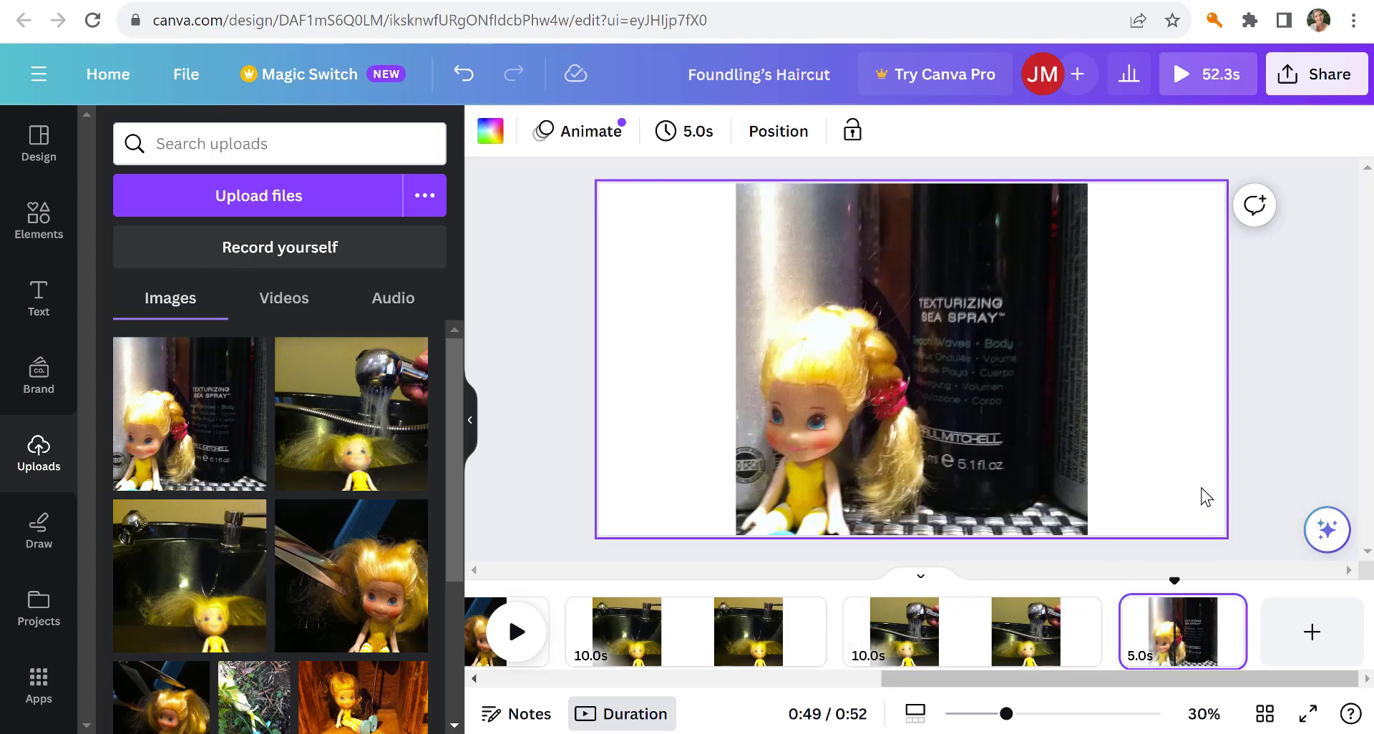
# Step: Append a blank 5-second final page and show the text styles
pyautogui.click(1312, 637)
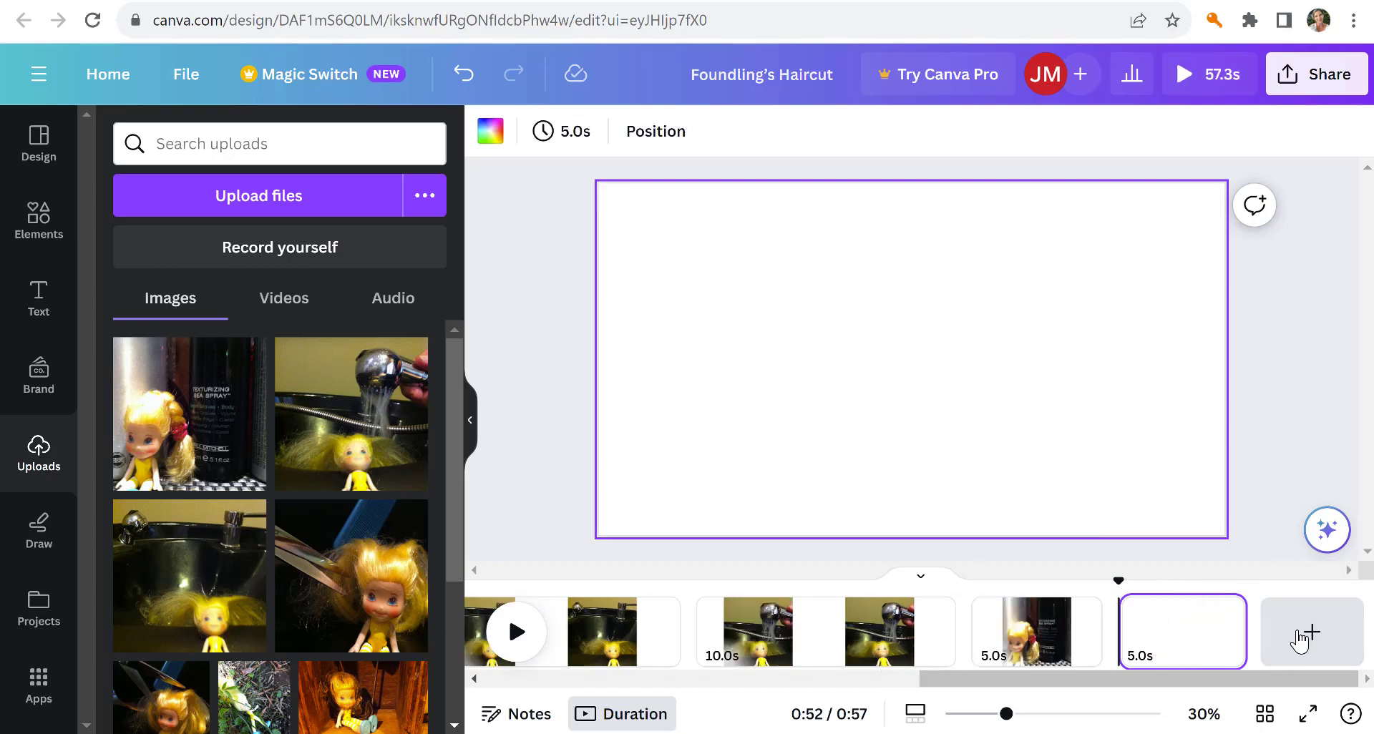
pyautogui.click(36, 300)
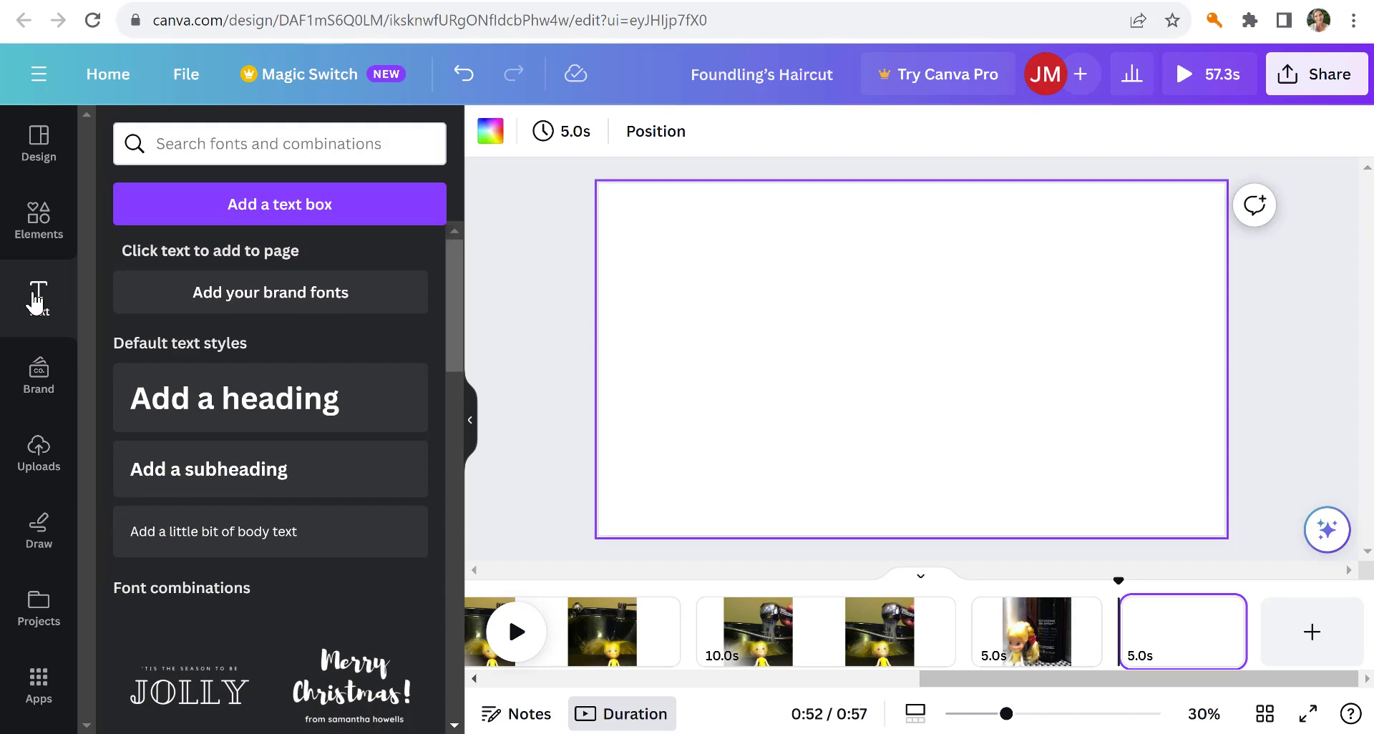
# Step: Add a subheading crediting the photographer and 'Model: Foundling' on two lines, nudged upward
pyautogui.click(267, 472)
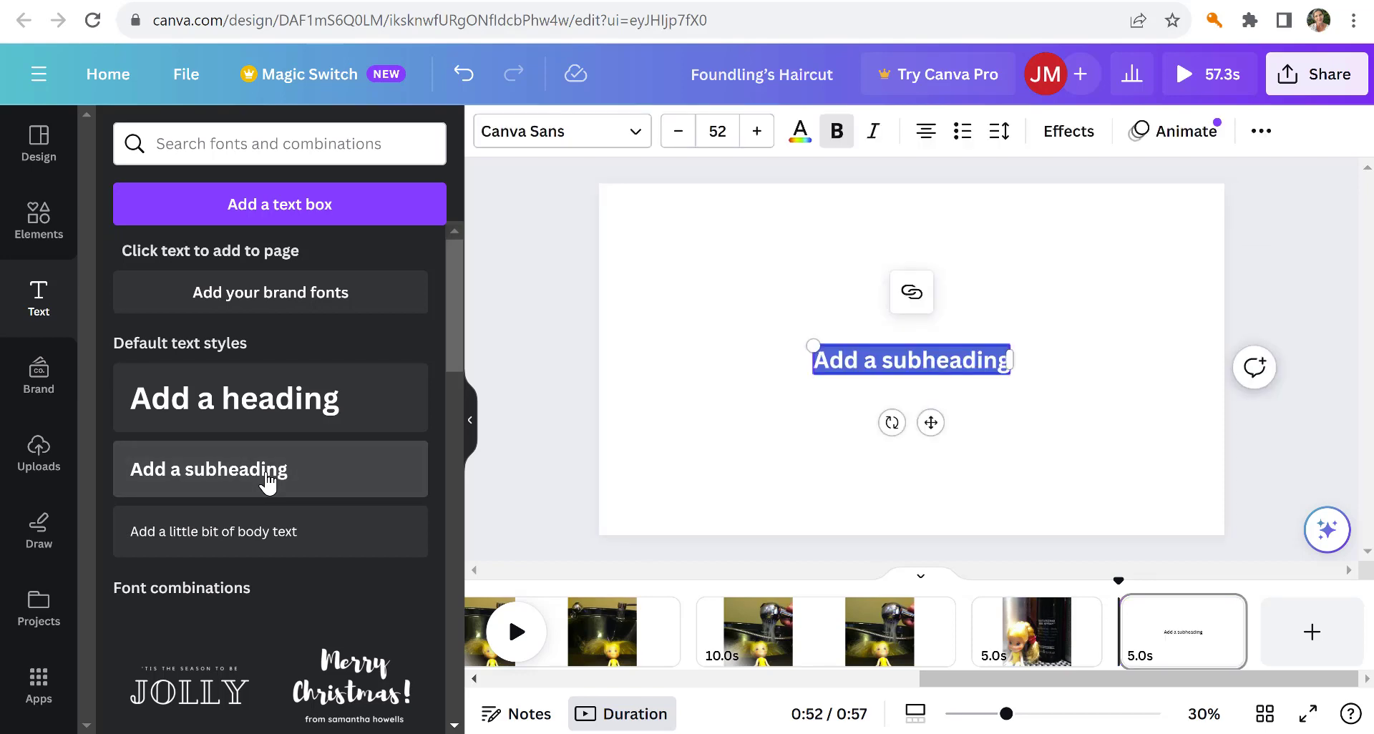
pyautogui.write('Im')
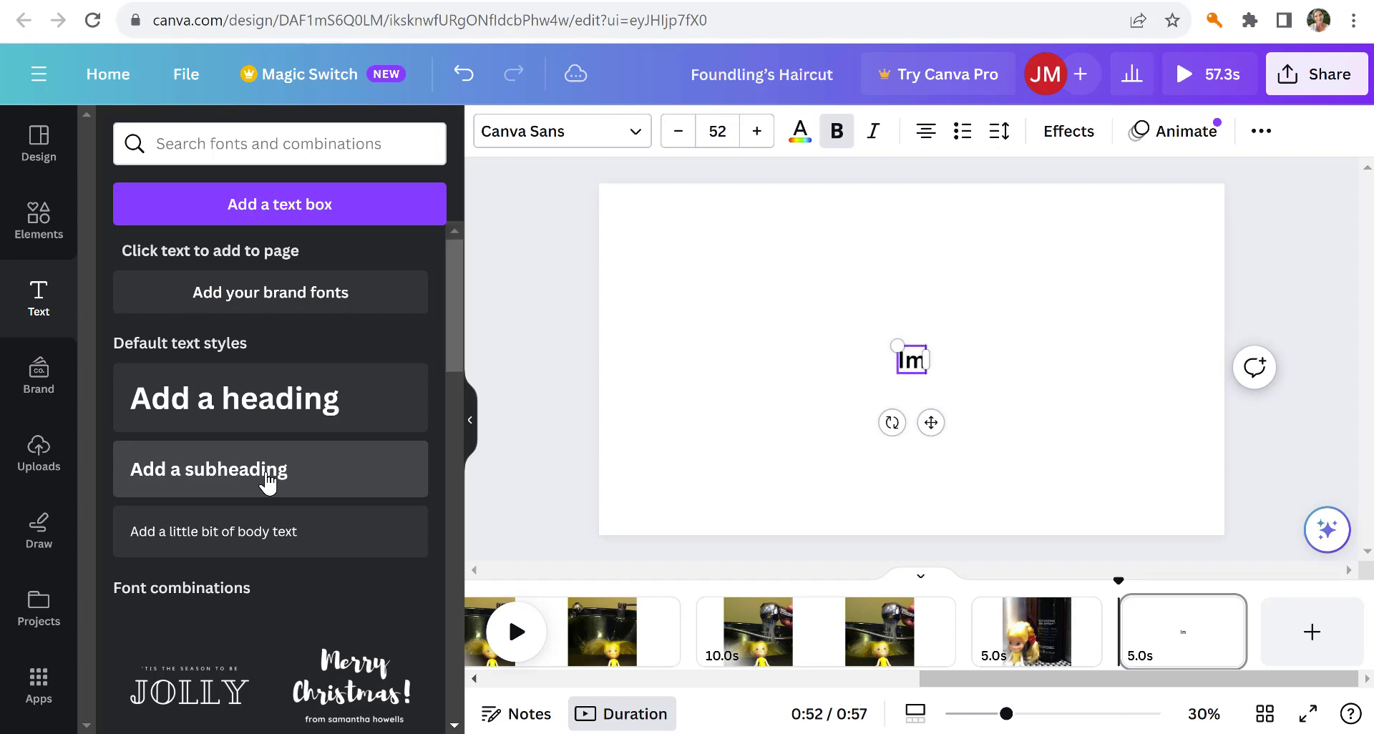
pyautogui.write('ages by')
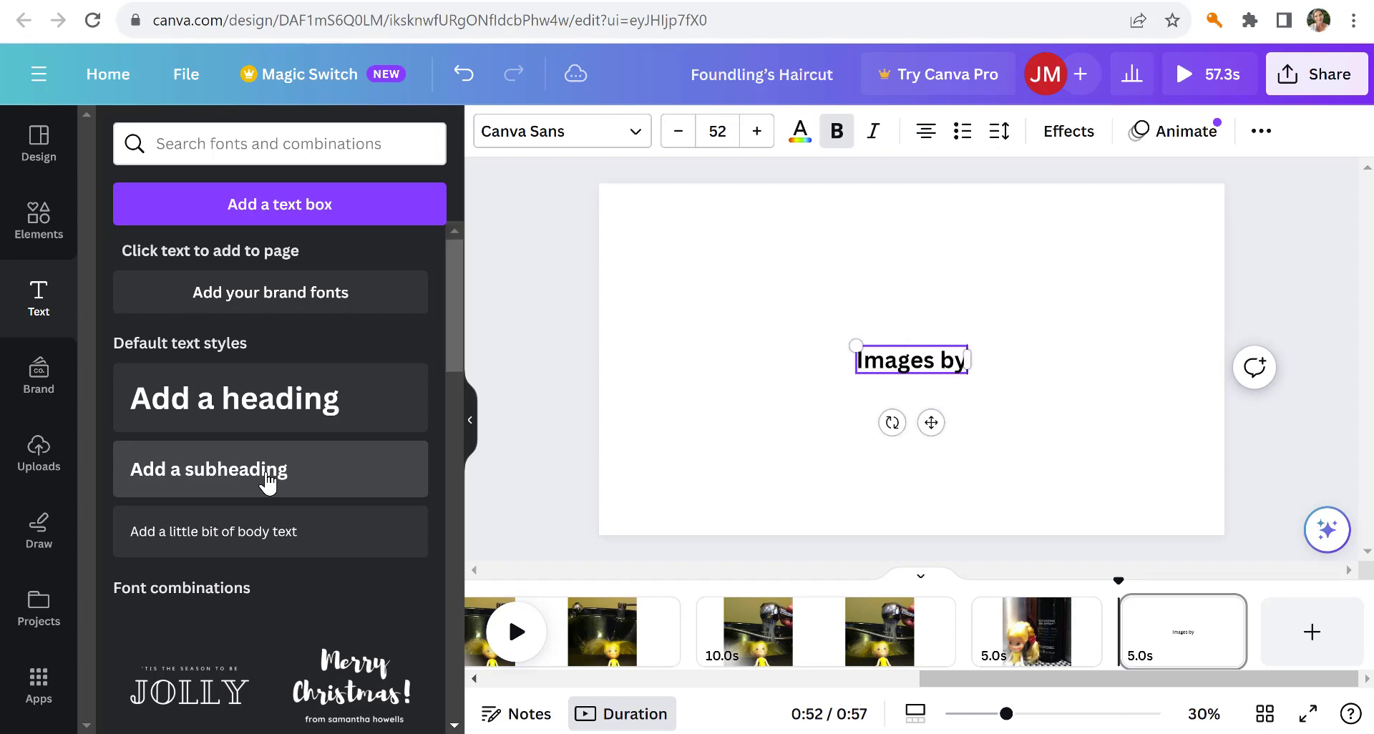
pyautogui.write(' Judith Monroe')
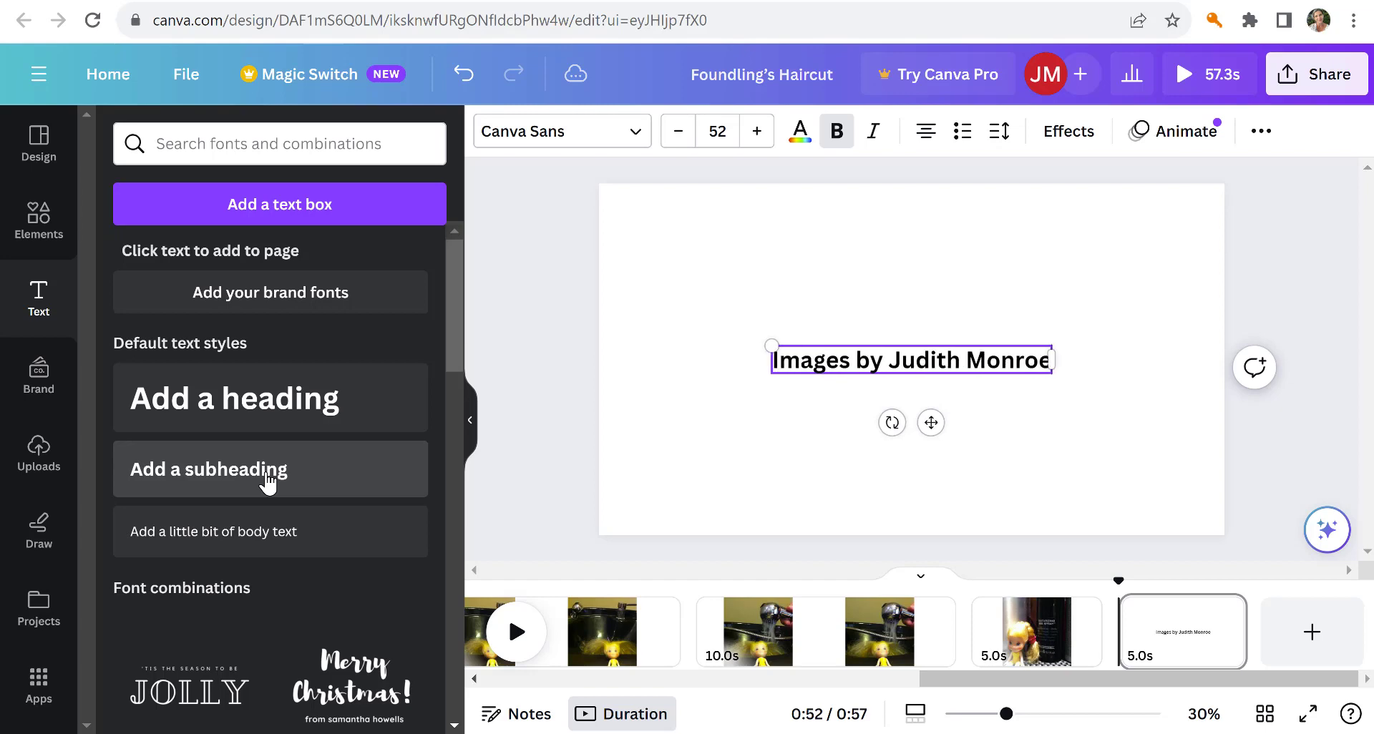
pyautogui.press('Return')
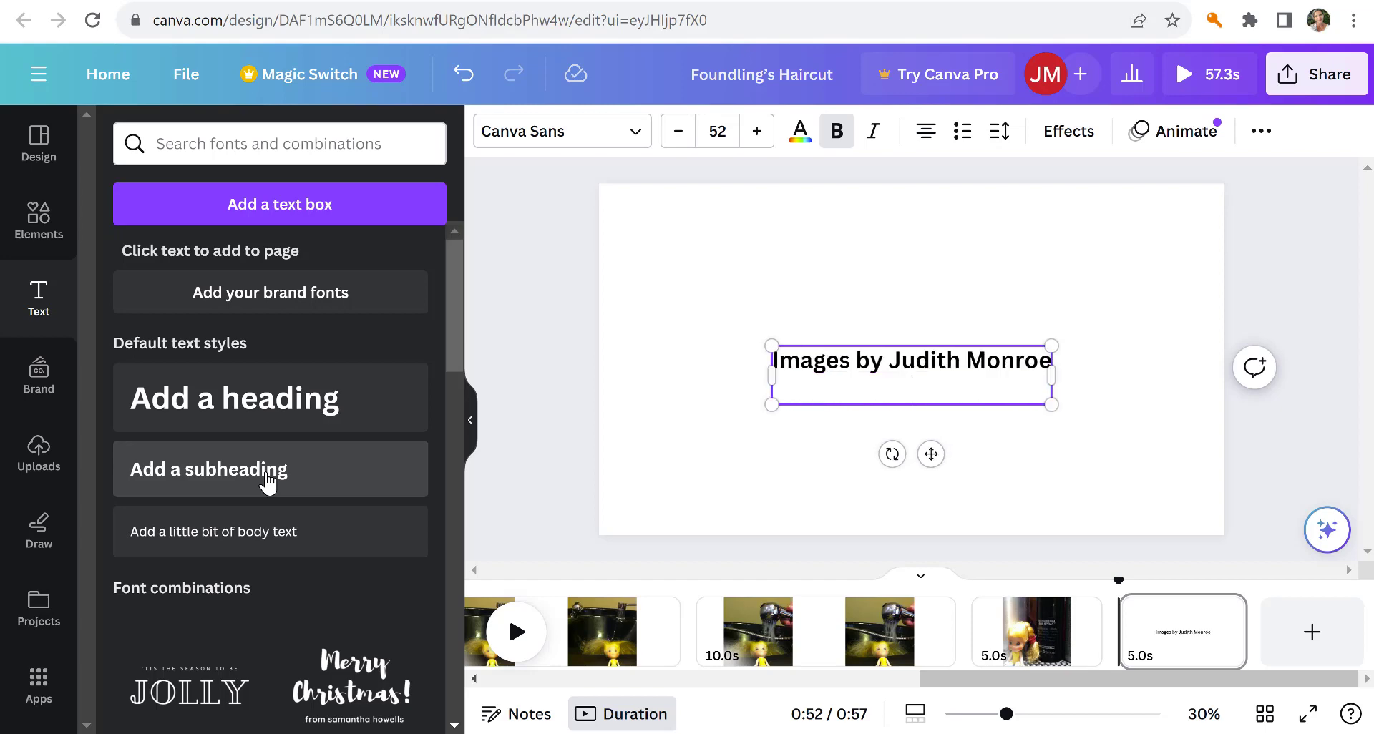
pyautogui.write('Model')
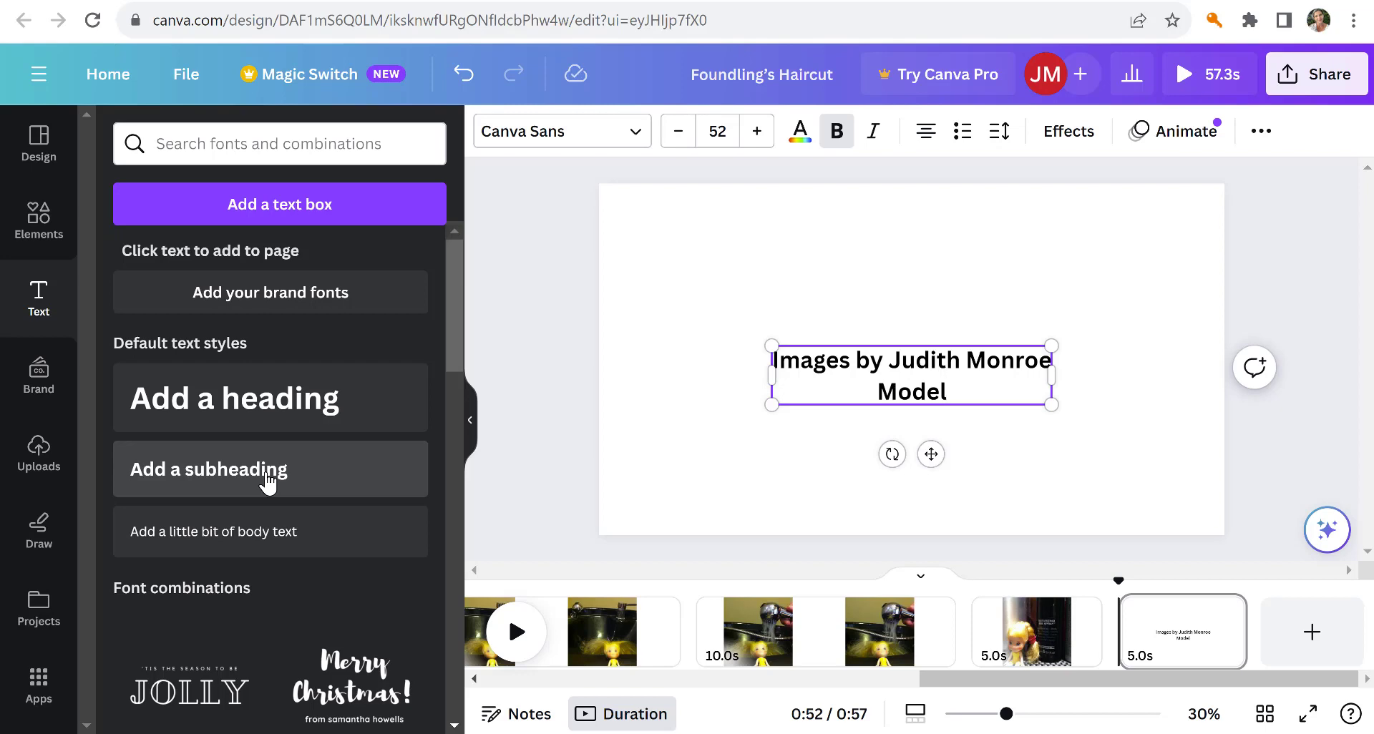
pyautogui.write(': Foundling')
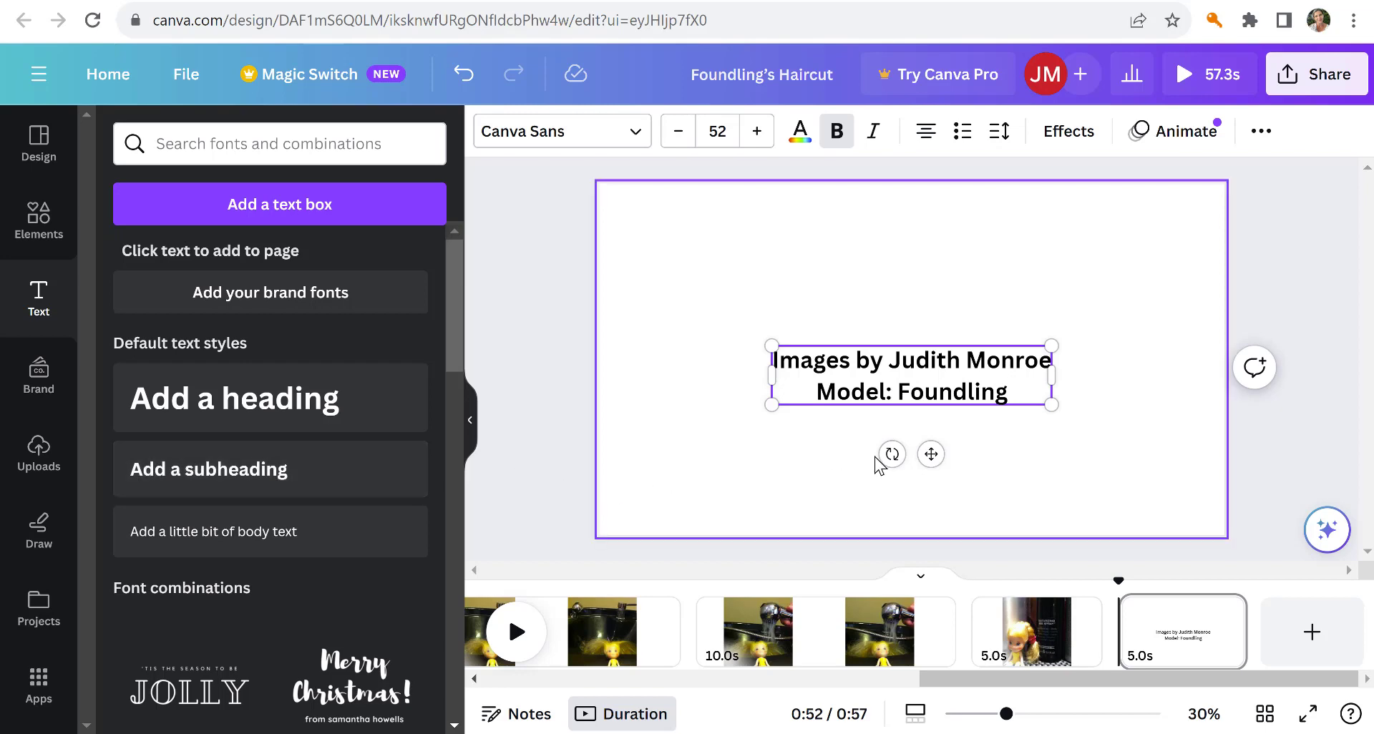
pyautogui.moveTo(930, 453); pyautogui.dragTo(931, 415)
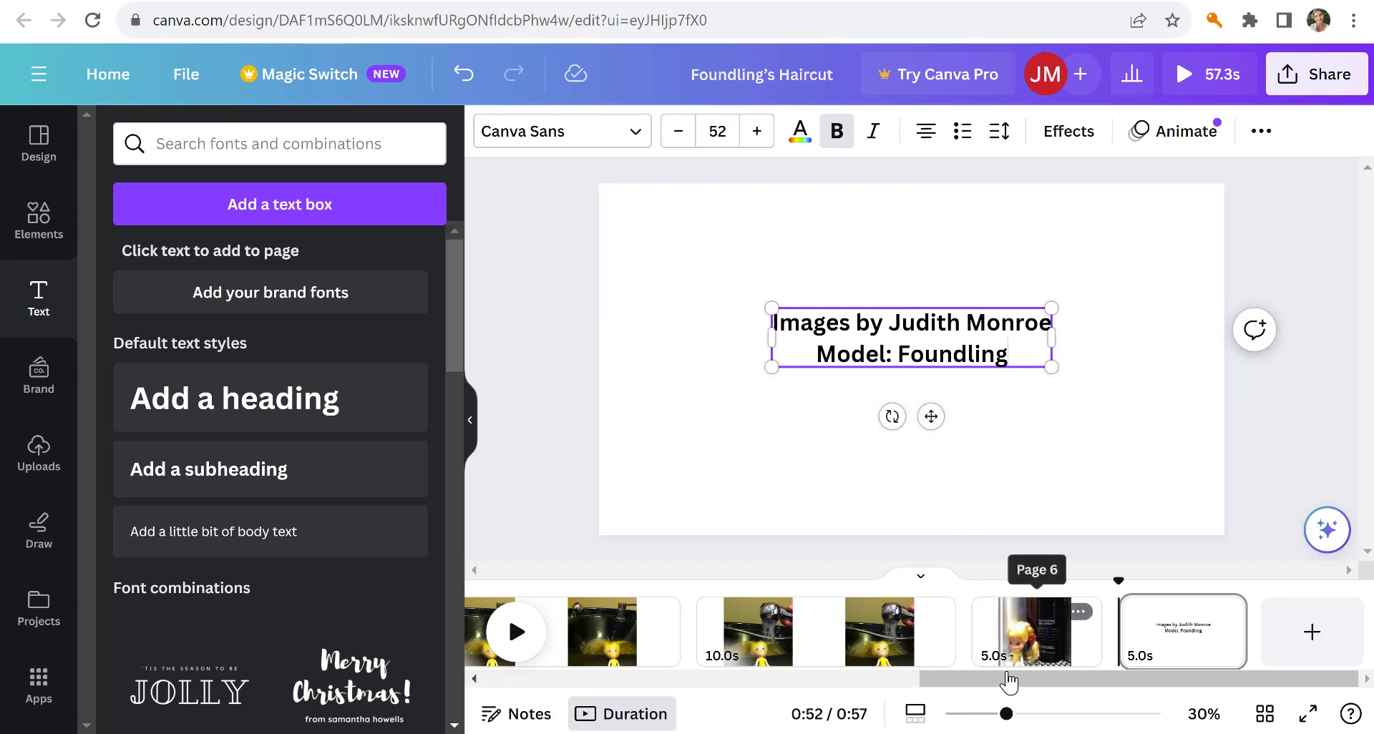
# Step: Return the timeline to the title page and play the 57-second video from the beginning
pyautogui.moveTo(1007, 676); pyautogui.dragTo(522, 690)
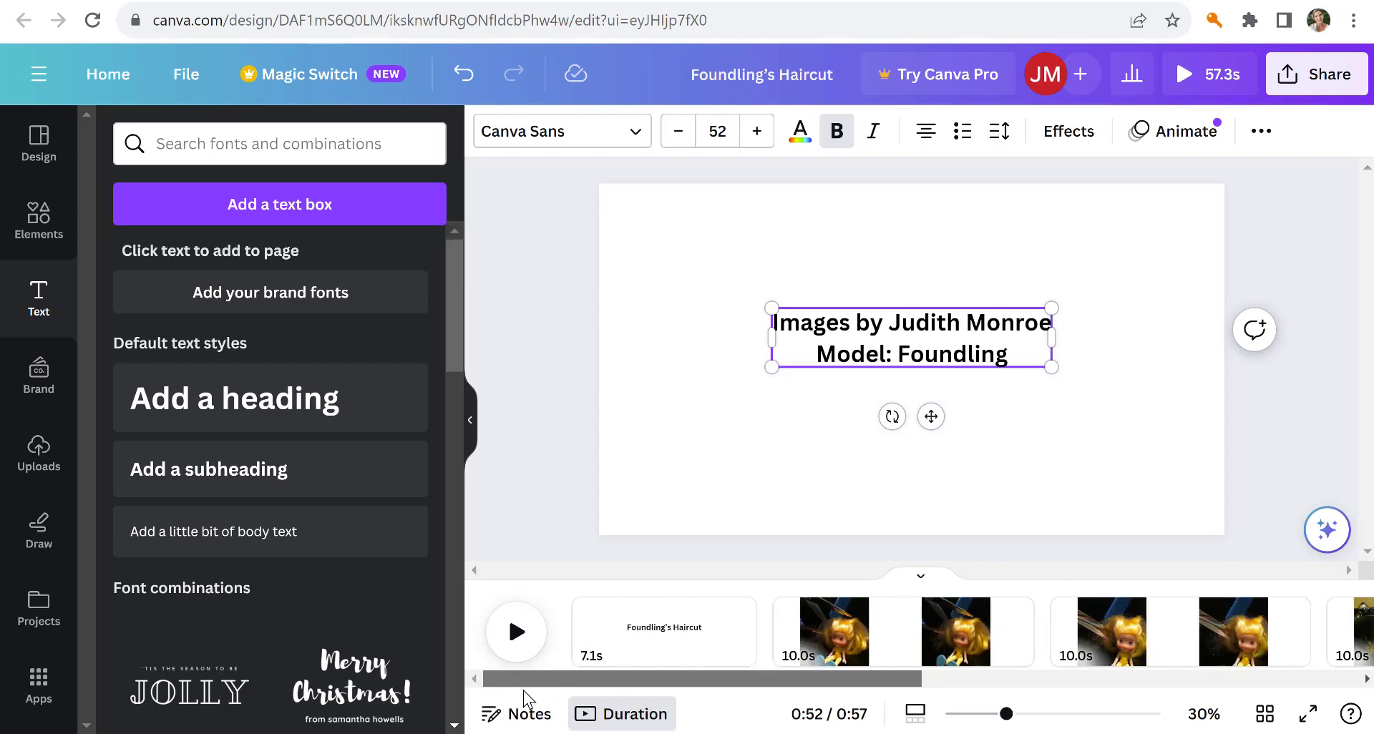
pyautogui.click(520, 637)
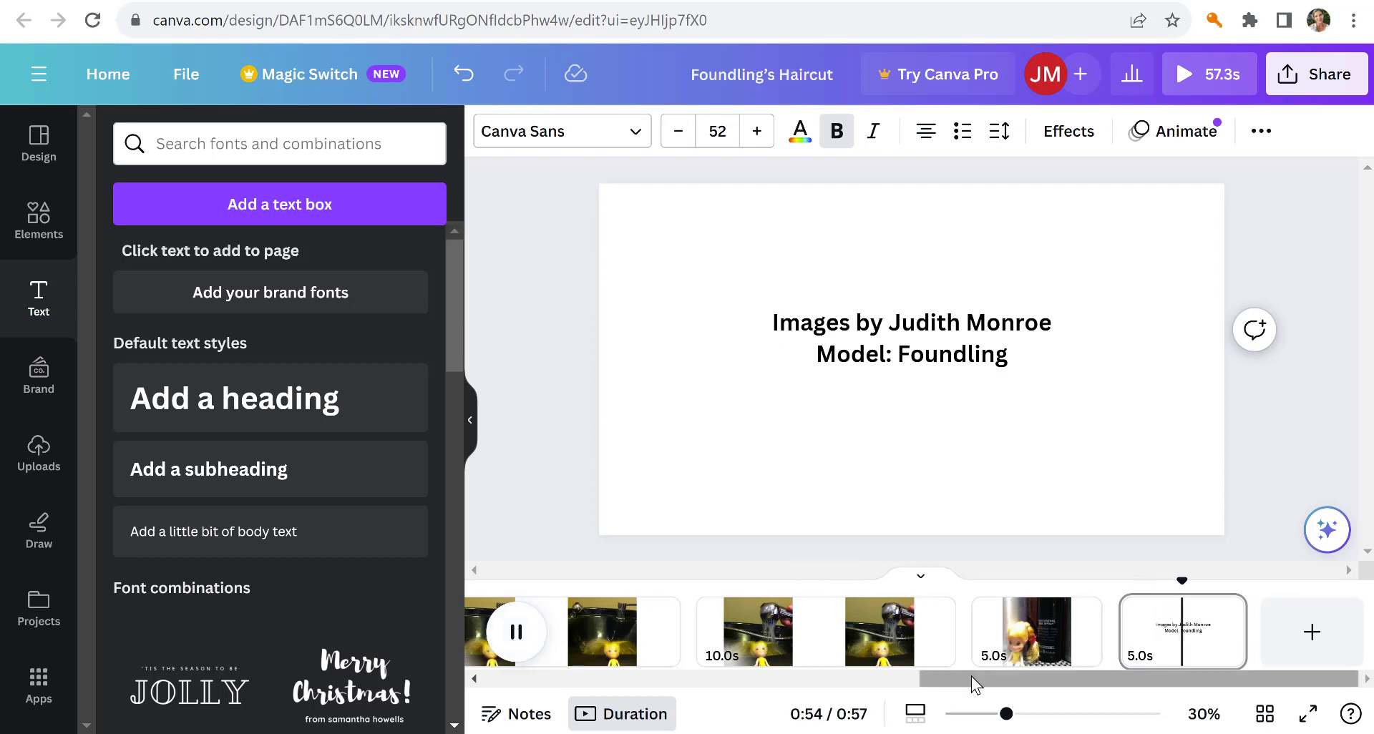
pyautogui.moveTo(971, 676); pyautogui.dragTo(497, 705)
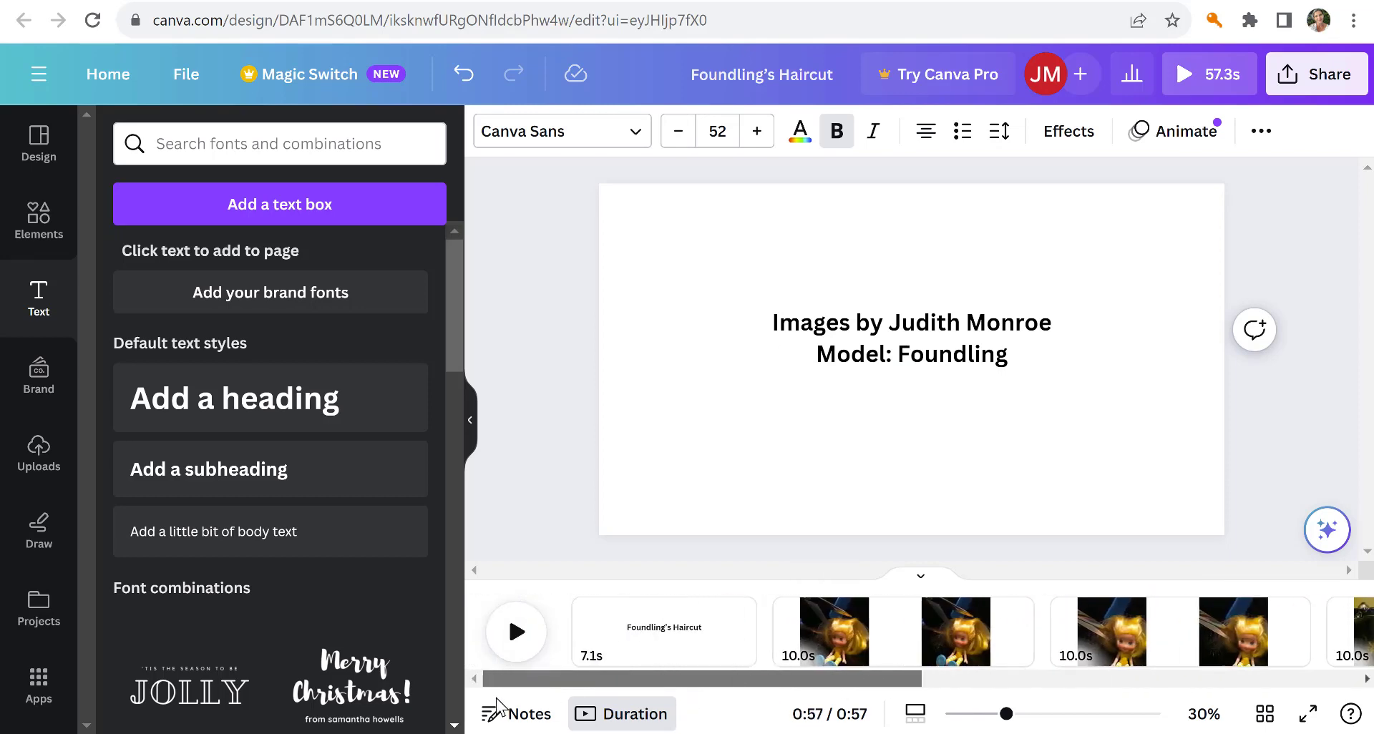
pyautogui.click(582, 630)
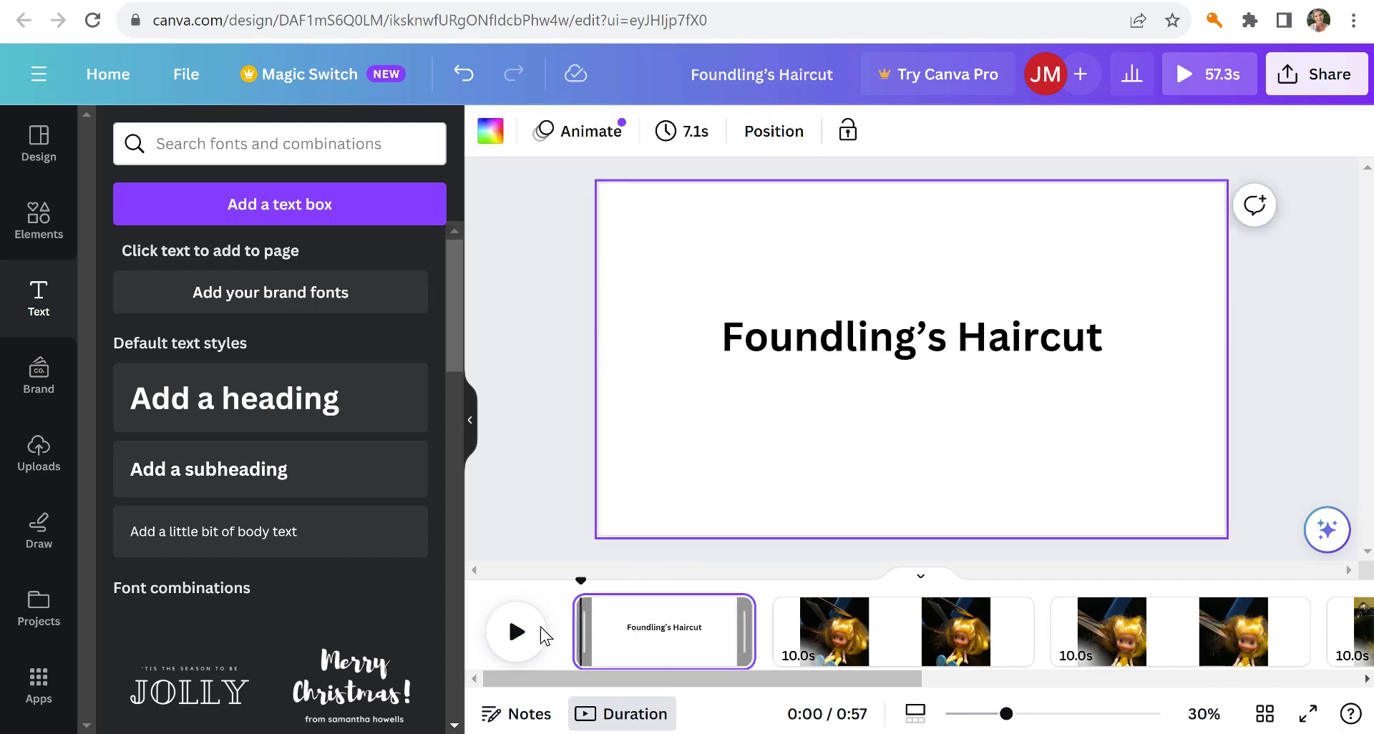
pyautogui.click(508, 640)
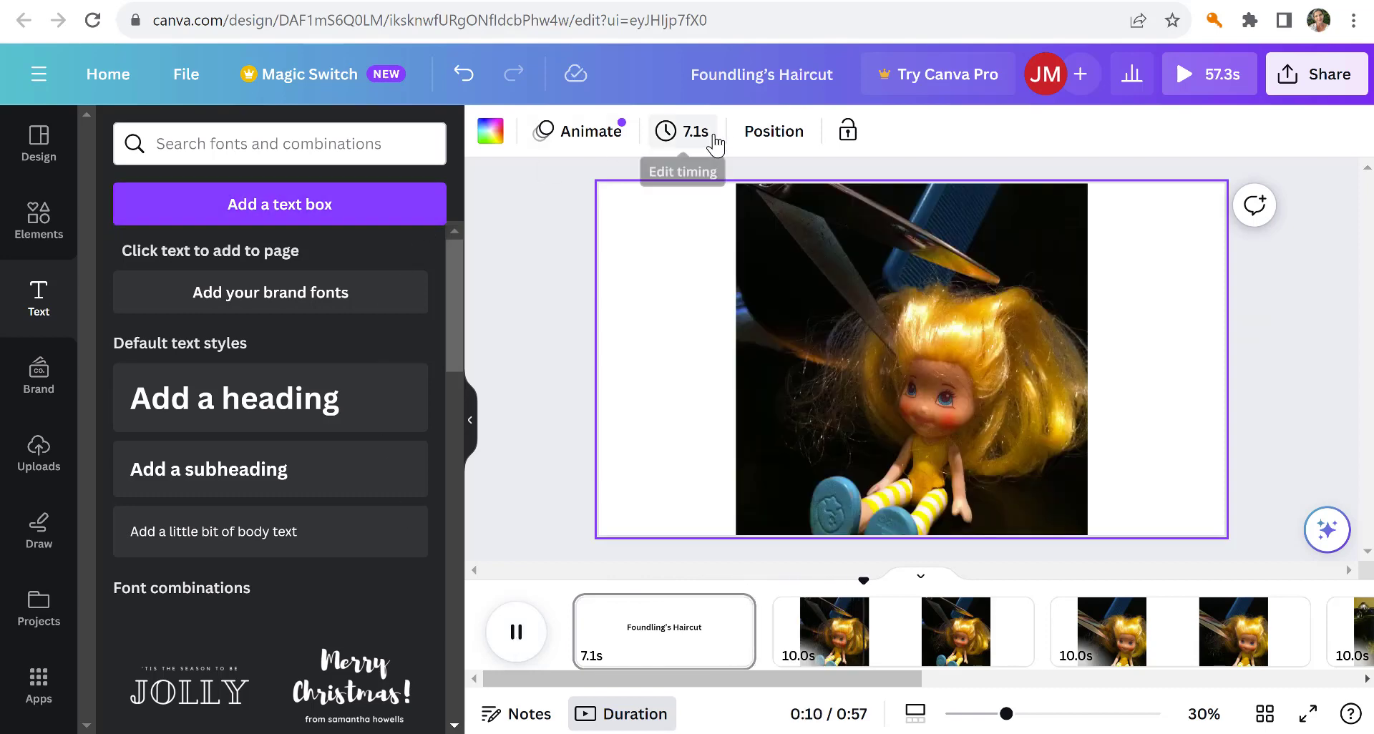
# Step: Add Dissolve transitions after the title page and between pages 2 and 3
pyautogui.click(589, 136)
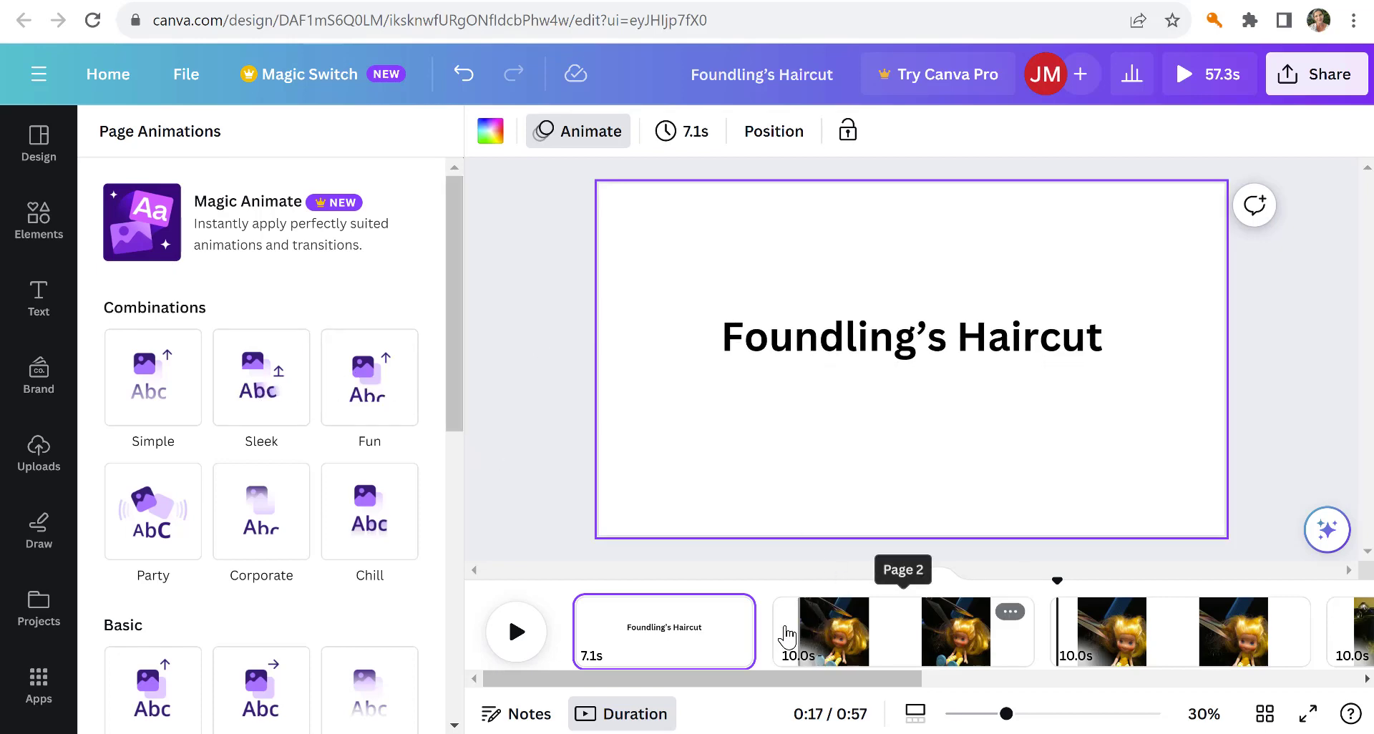
pyautogui.moveTo(764, 627)
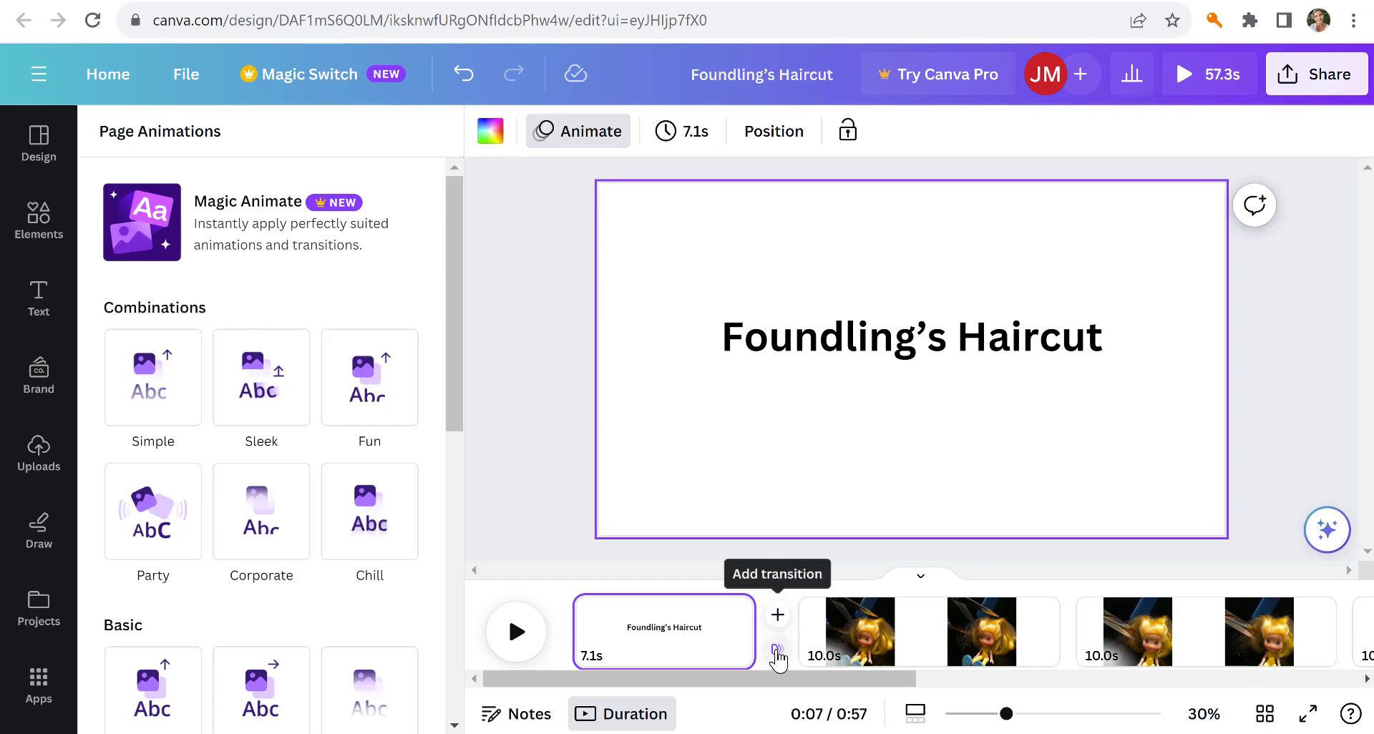
pyautogui.click(777, 652)
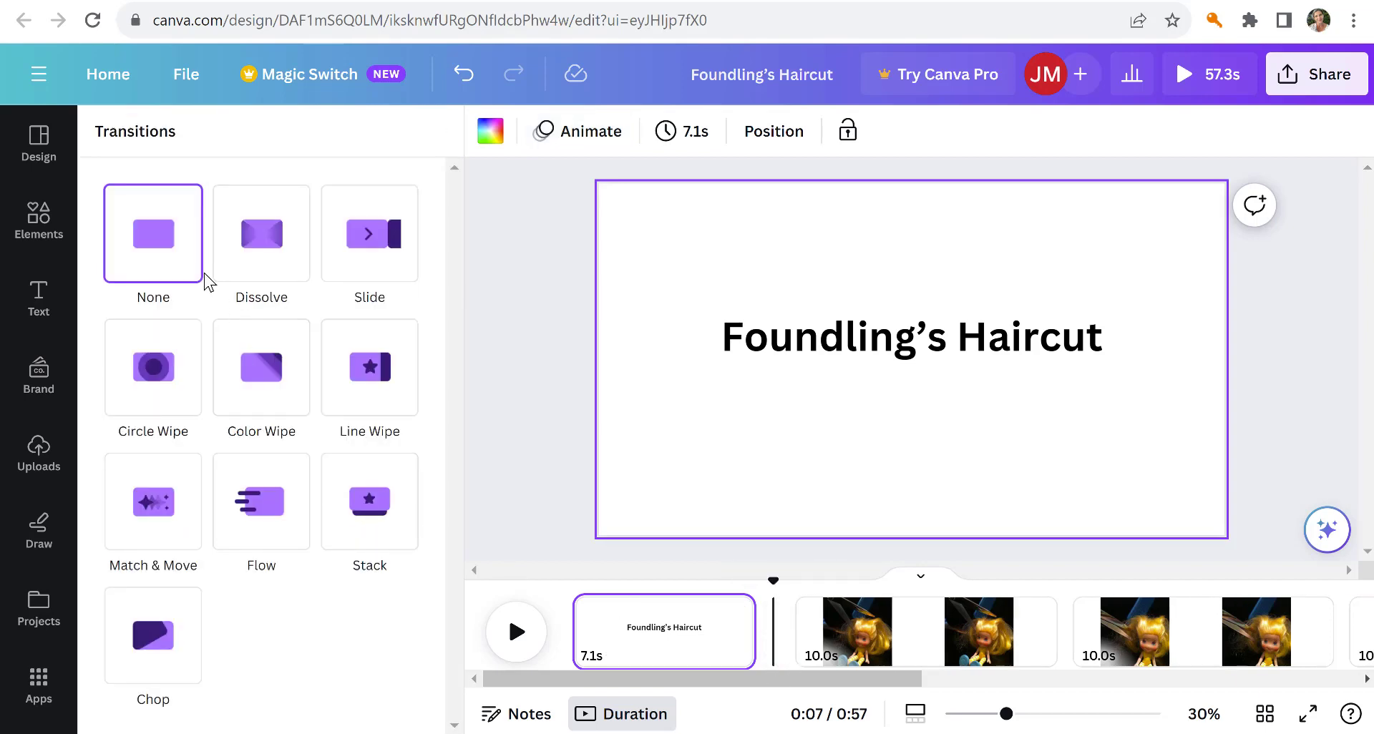
pyautogui.click(255, 247)
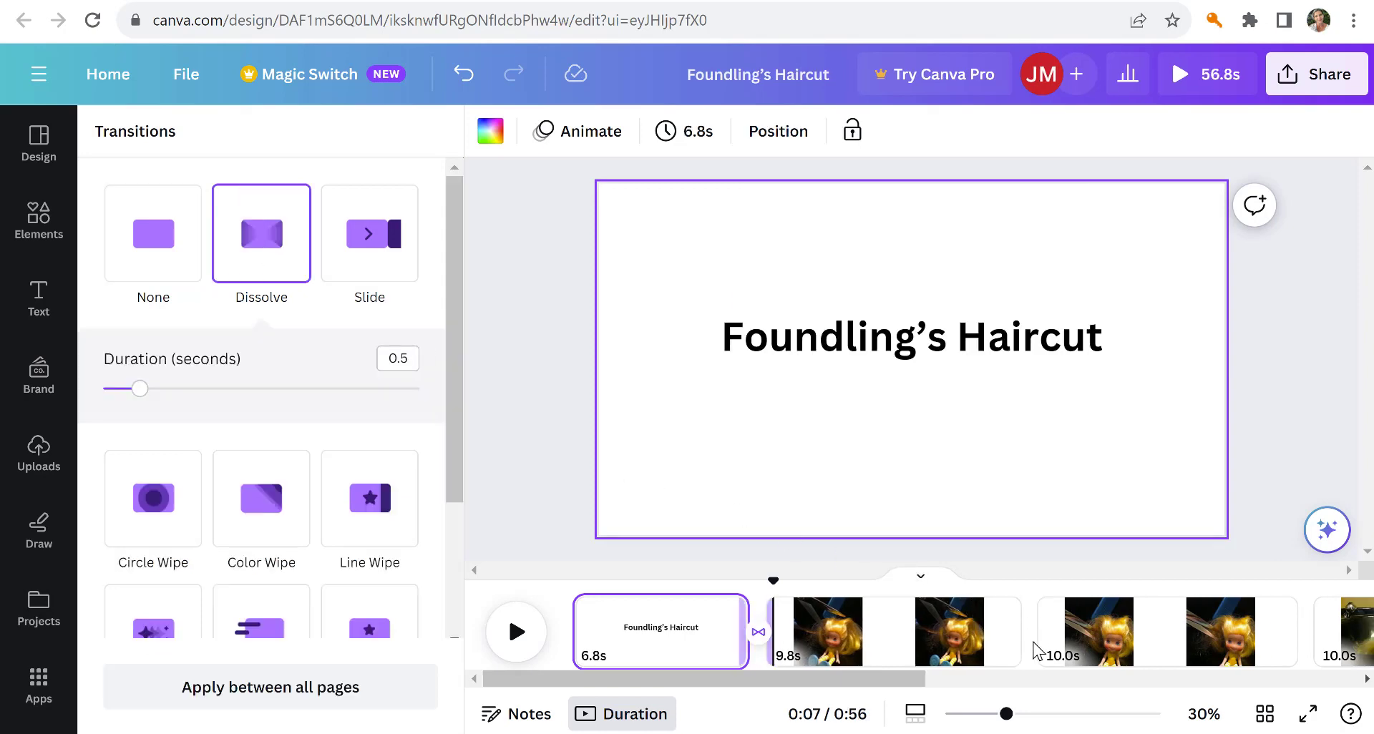
pyautogui.moveTo(1035, 648)
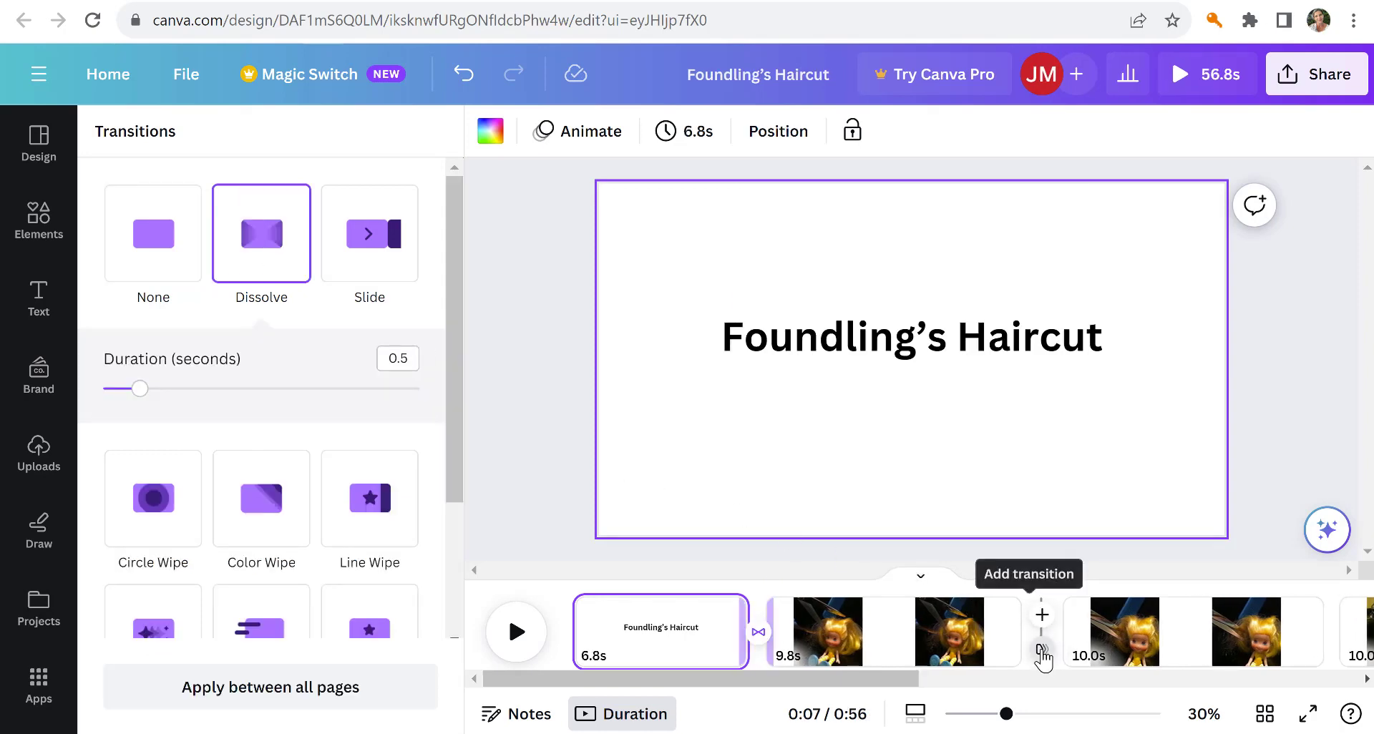
pyautogui.click(1042, 651)
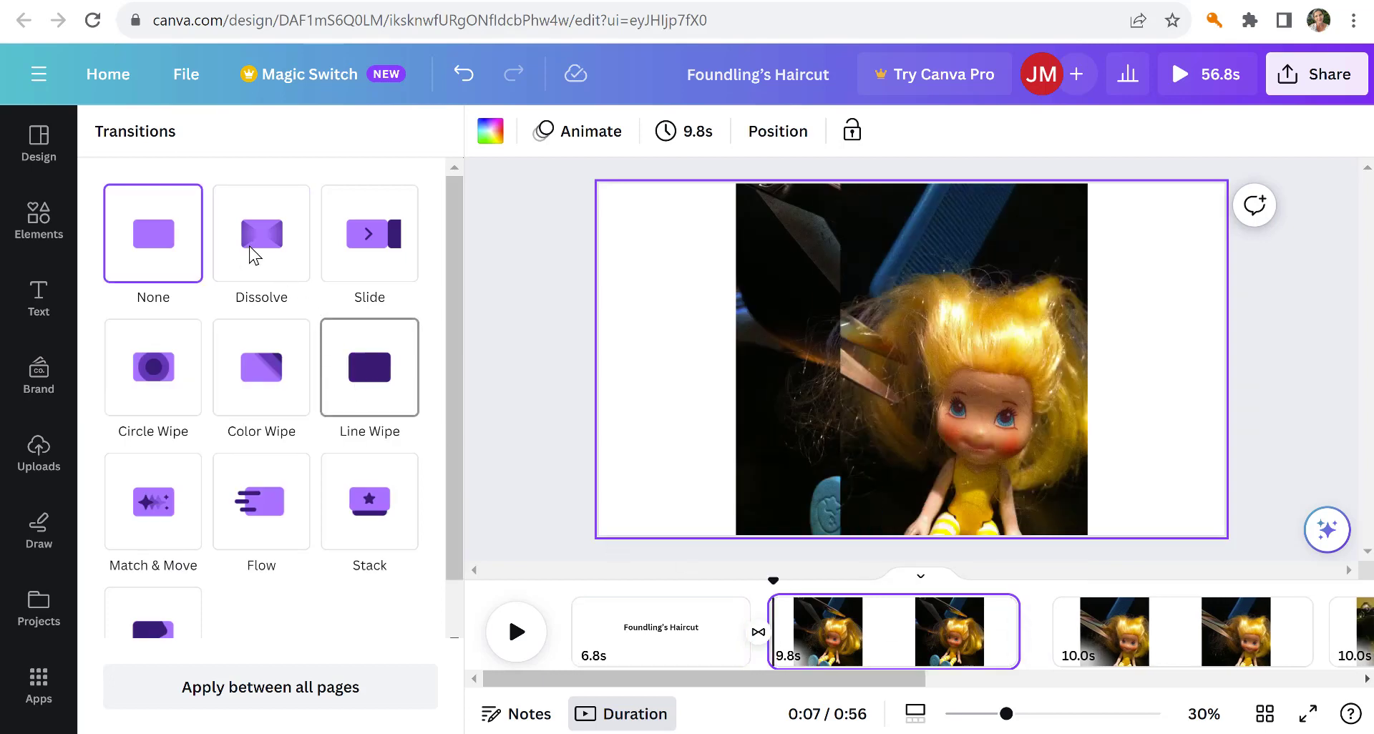
pyautogui.click(250, 250)
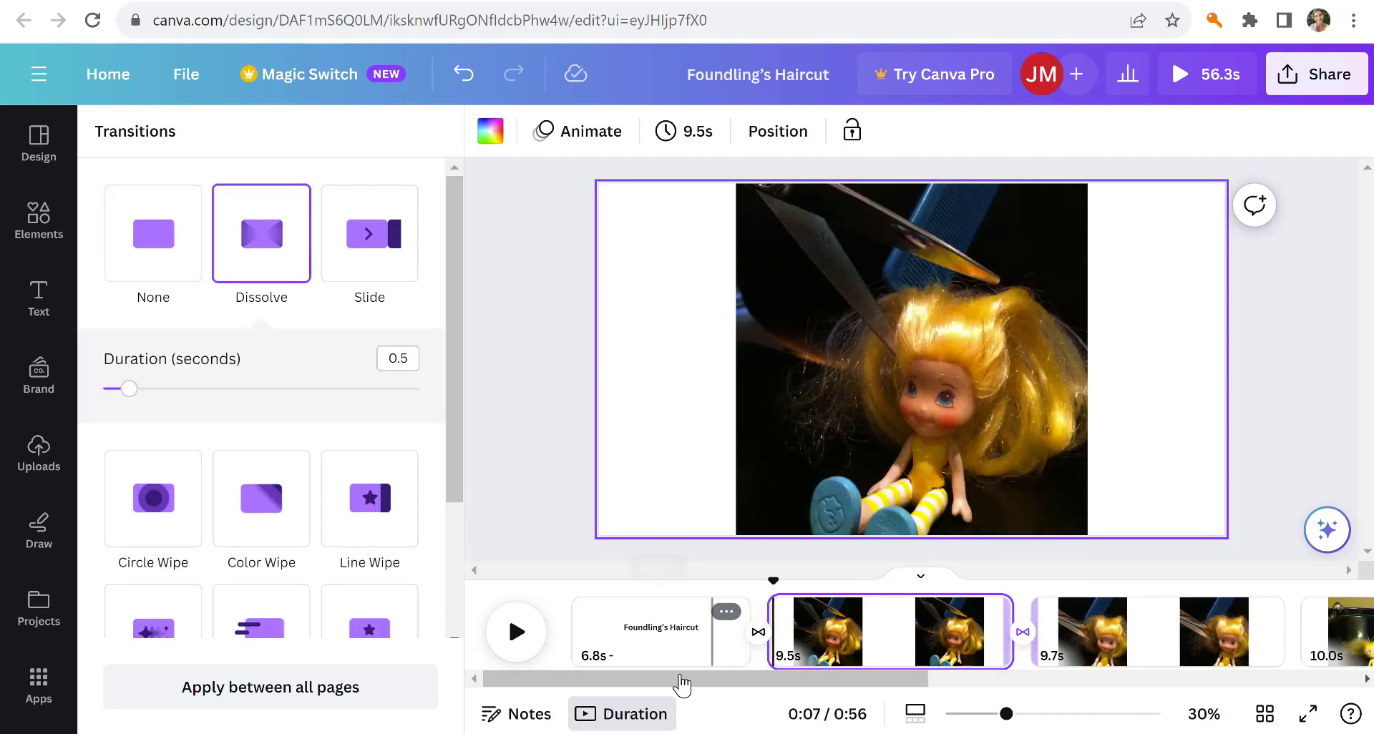
# Step: Add Dissolve transitions at the next two page boundaries along the timeline
pyautogui.moveTo(682, 685); pyautogui.dragTo(934, 685)
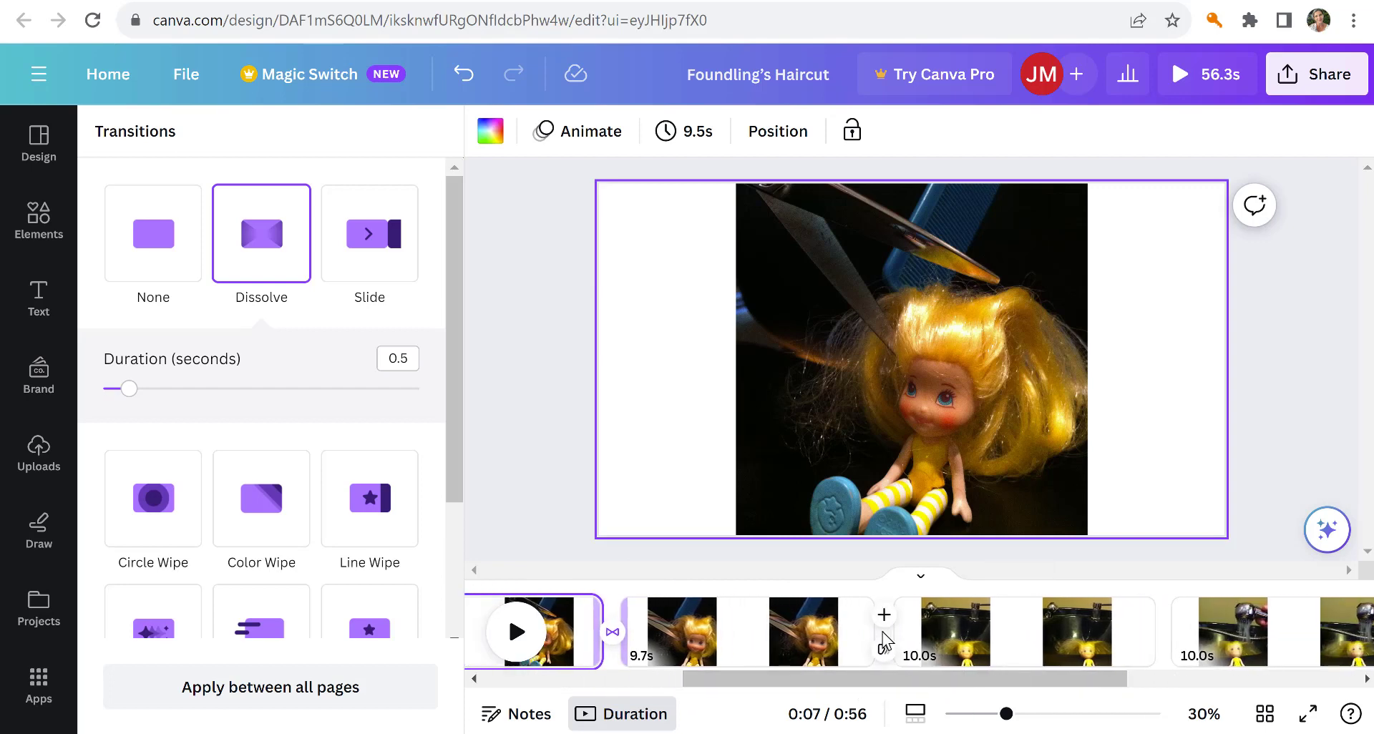
pyautogui.click(889, 649)
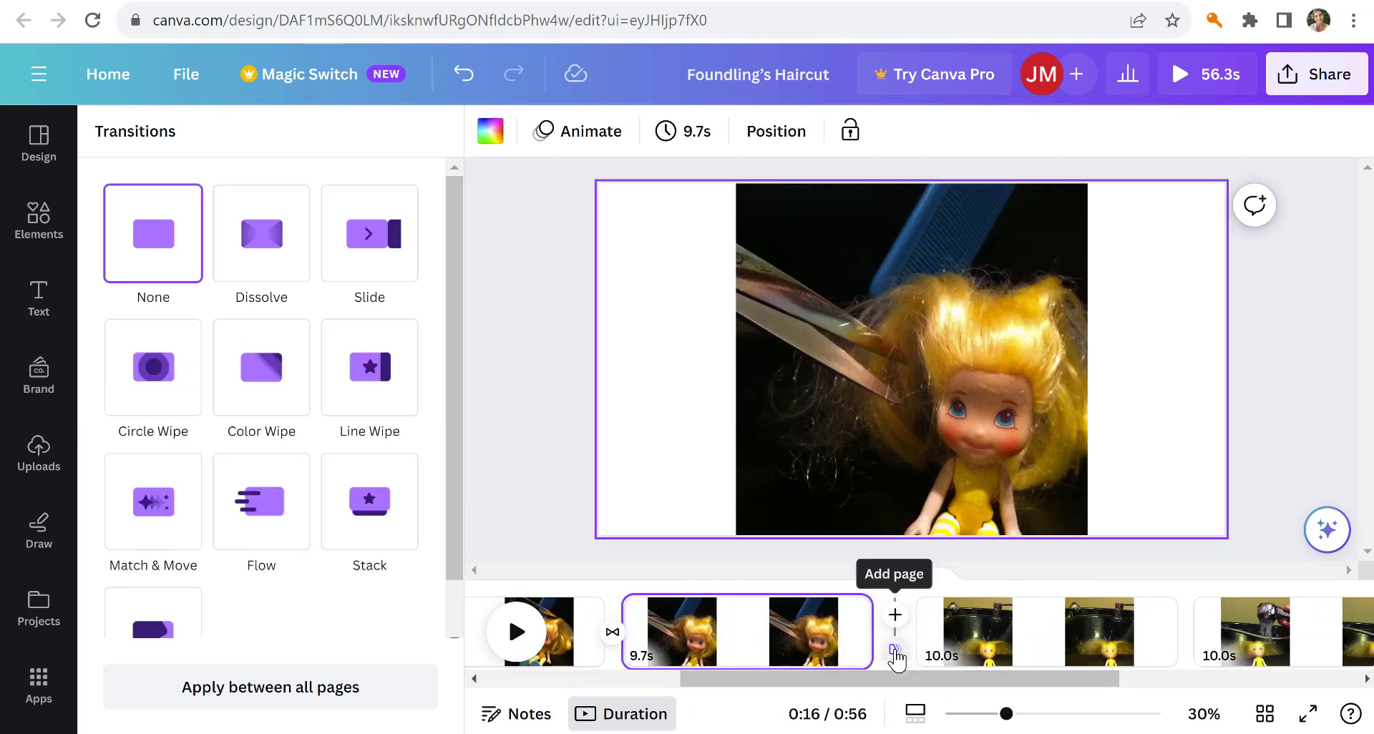
pyautogui.click(272, 252)
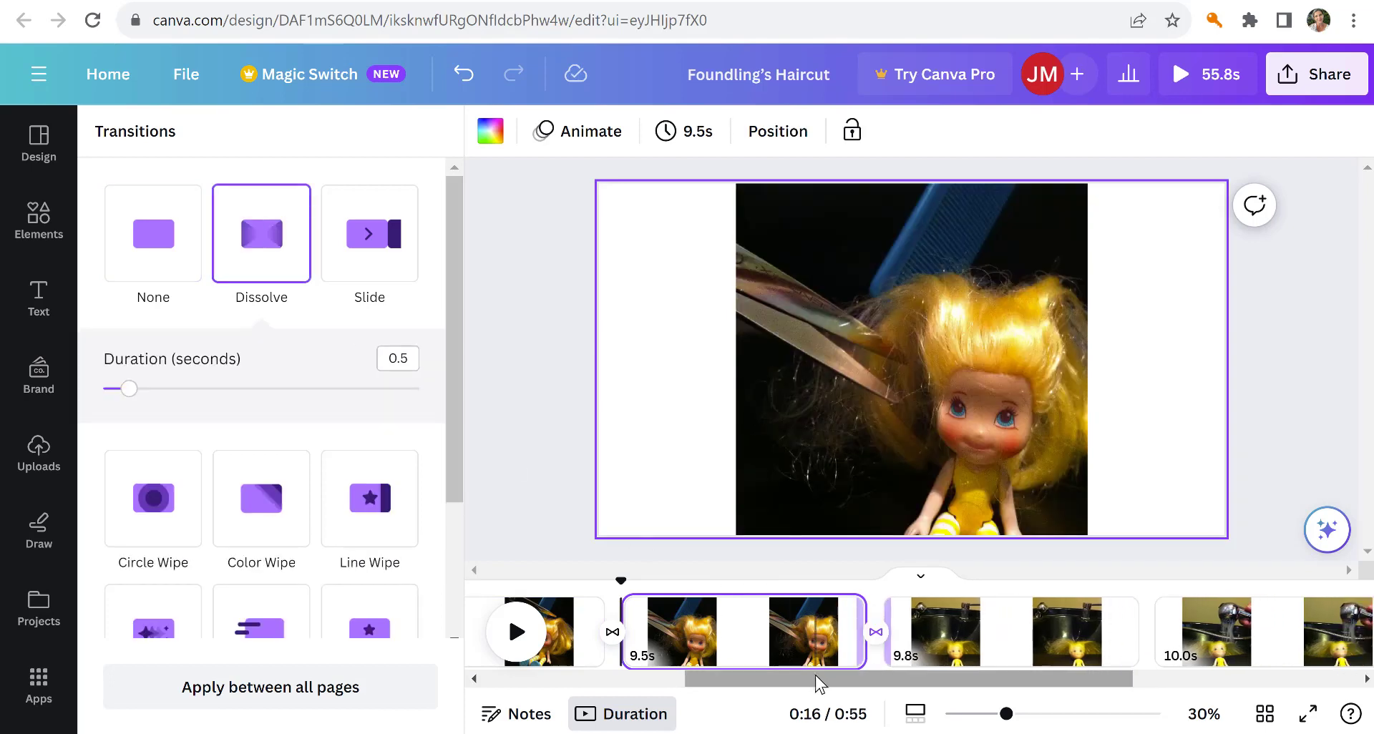
pyautogui.moveTo(814, 676); pyautogui.dragTo(926, 672)
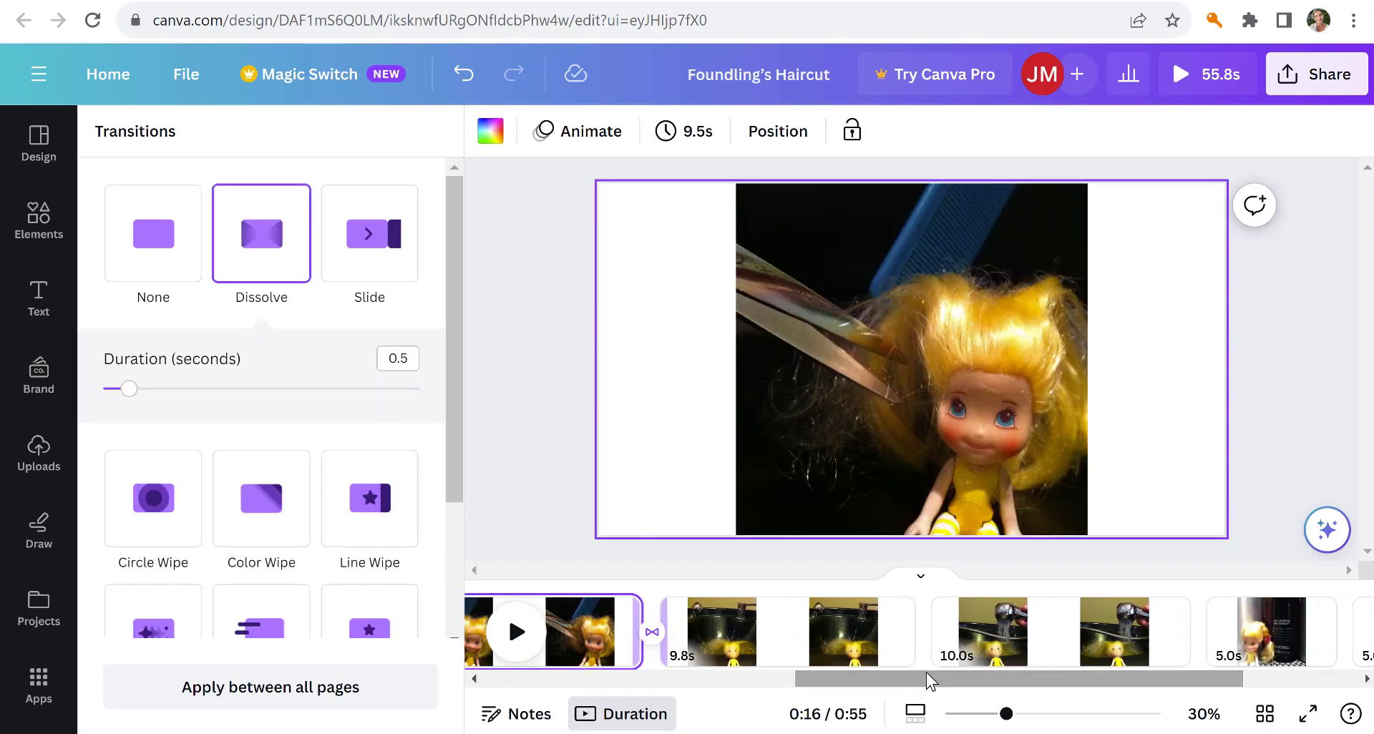
pyautogui.moveTo(927, 665)
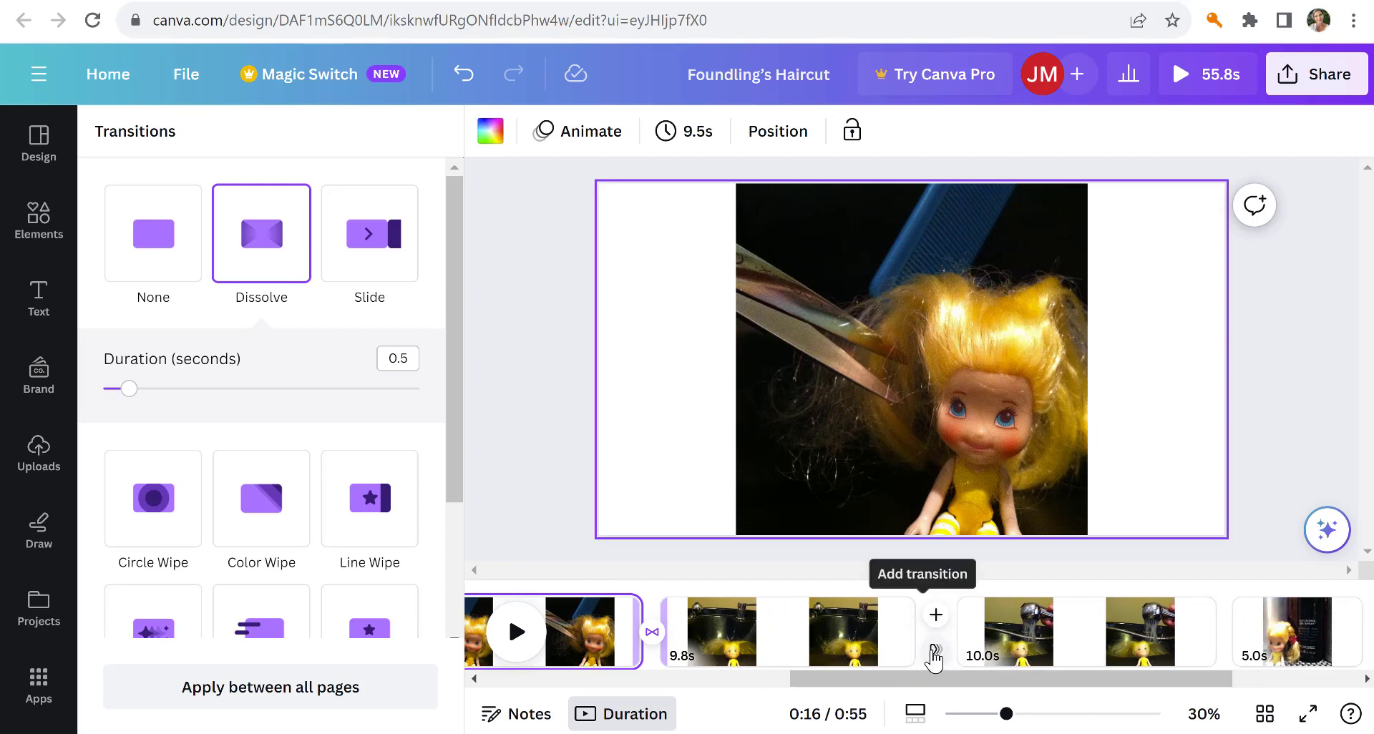
pyautogui.click(933, 650)
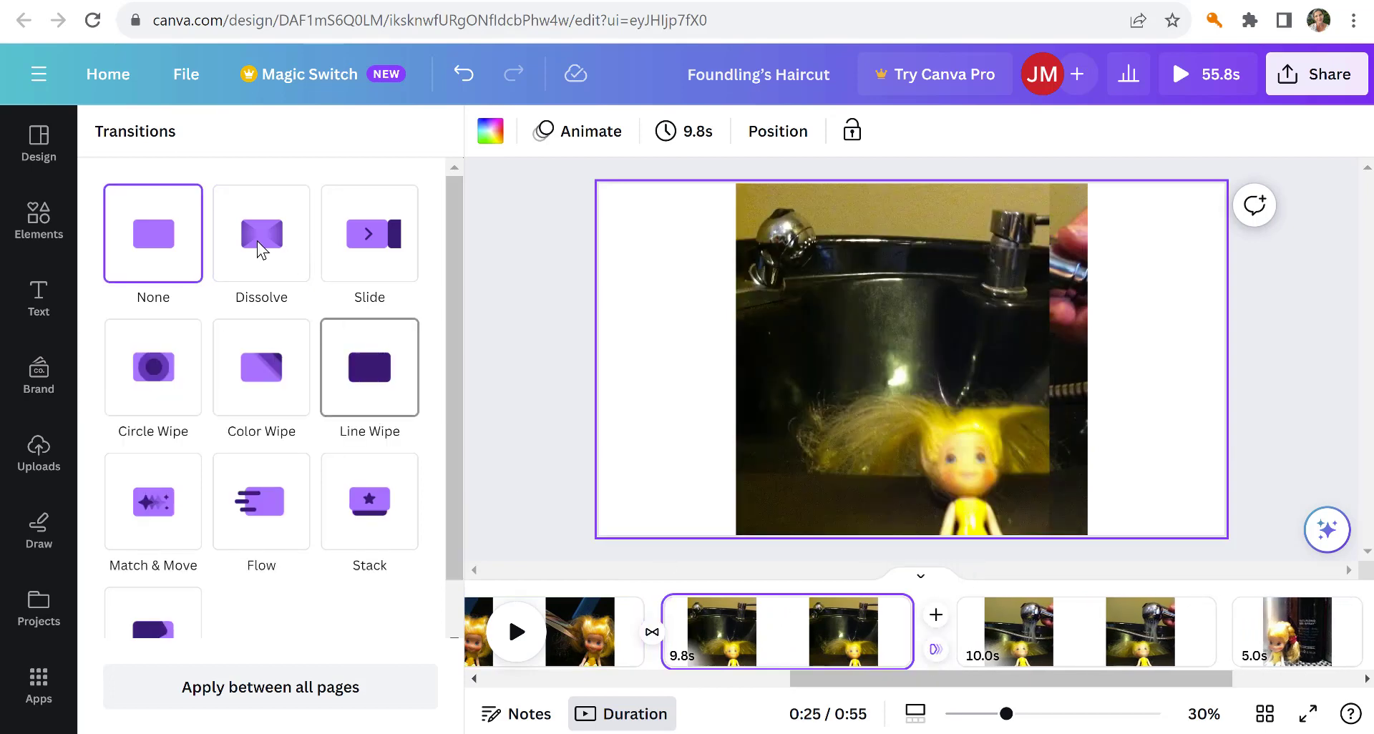
pyautogui.click(257, 242)
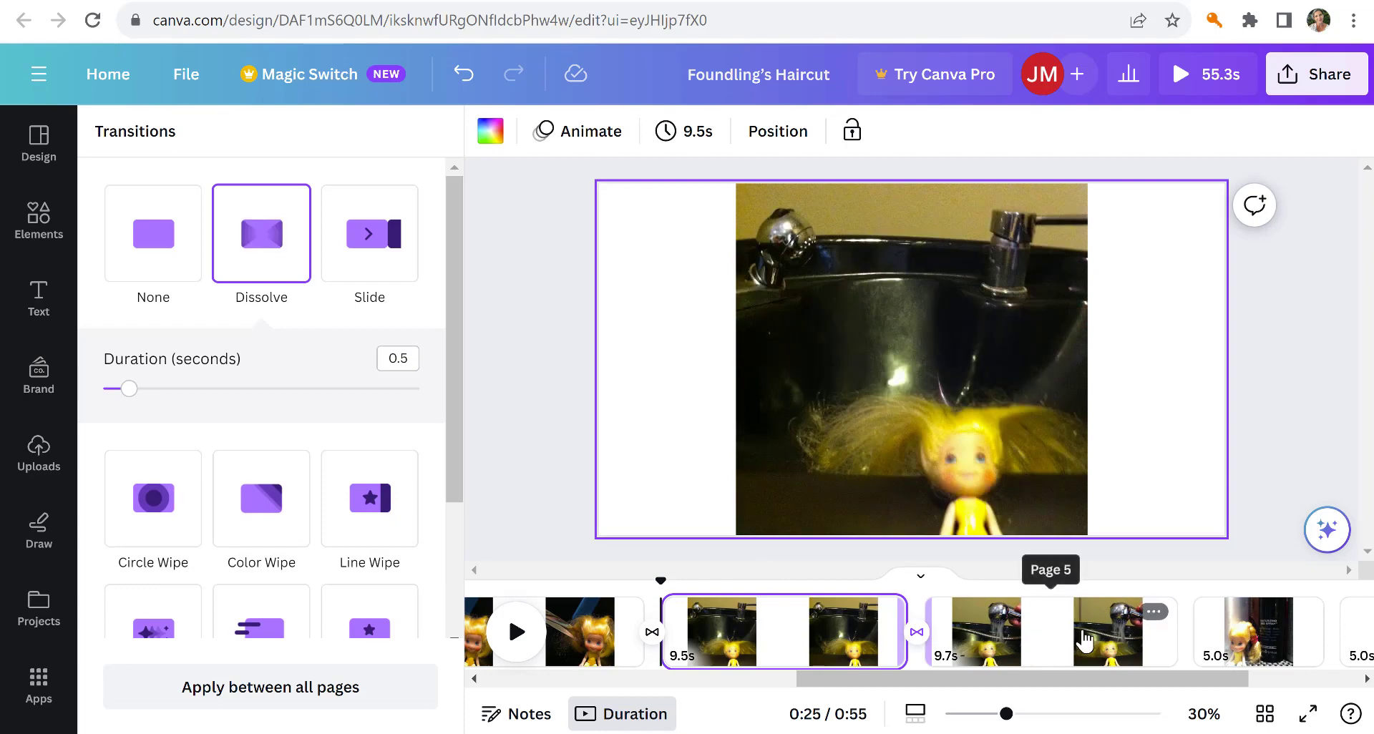
# Step: Add Dissolve transitions after page 3 and into the credits page, keeping 0.5 s
pyautogui.moveTo(1184, 651)
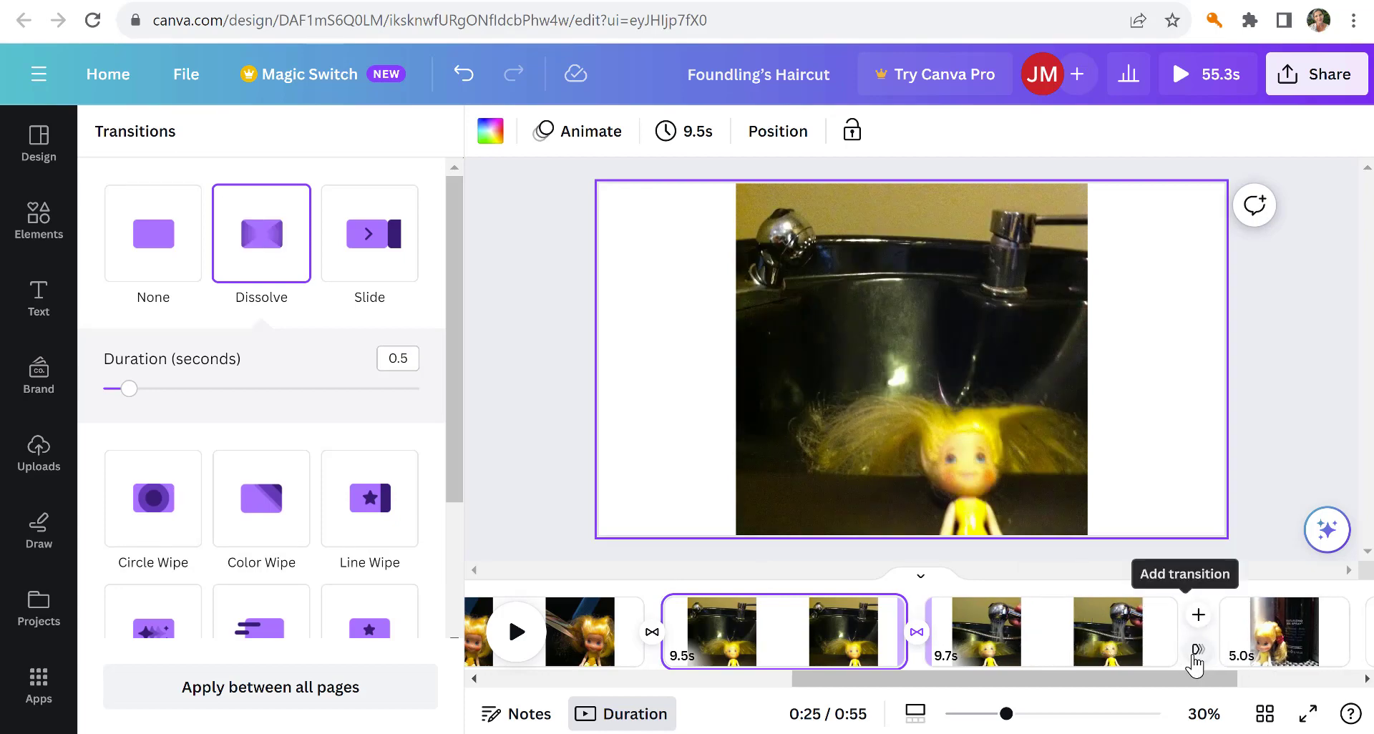
pyautogui.click(1194, 653)
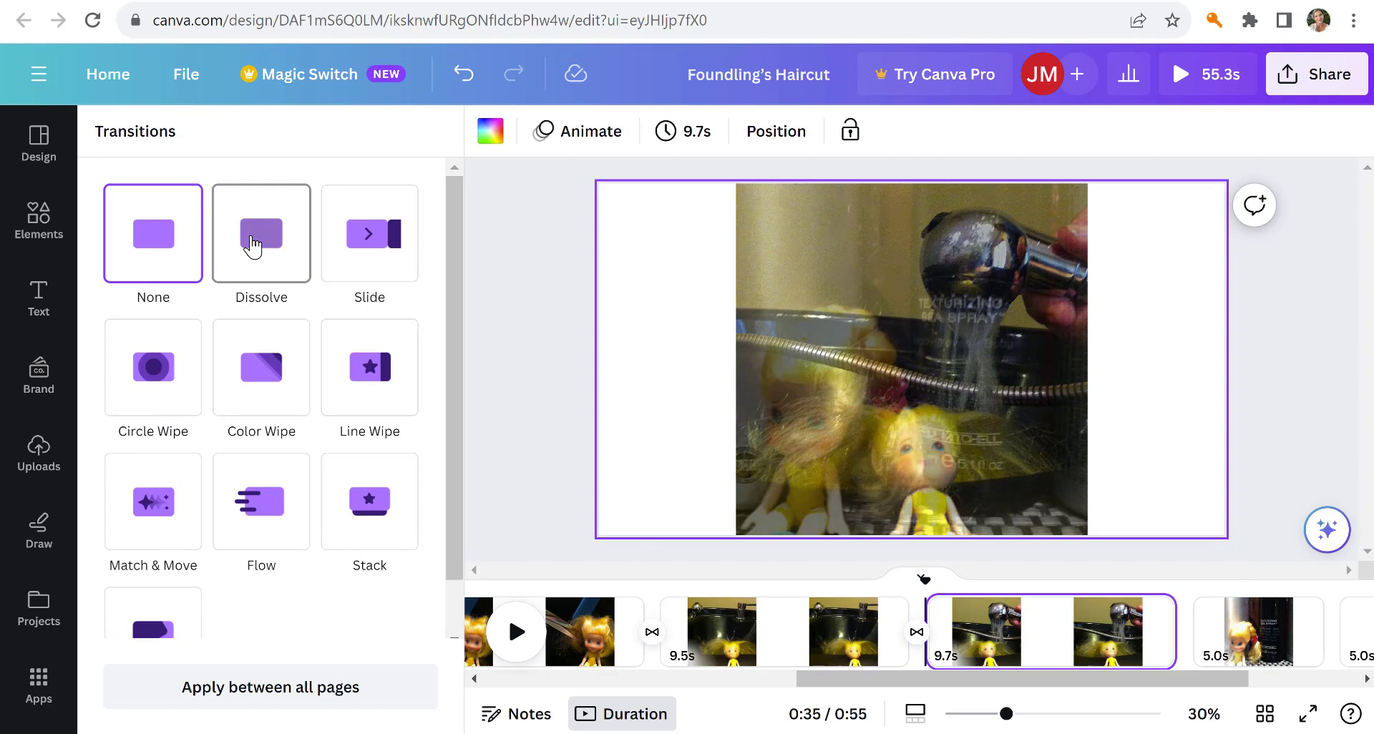
pyautogui.click(252, 243)
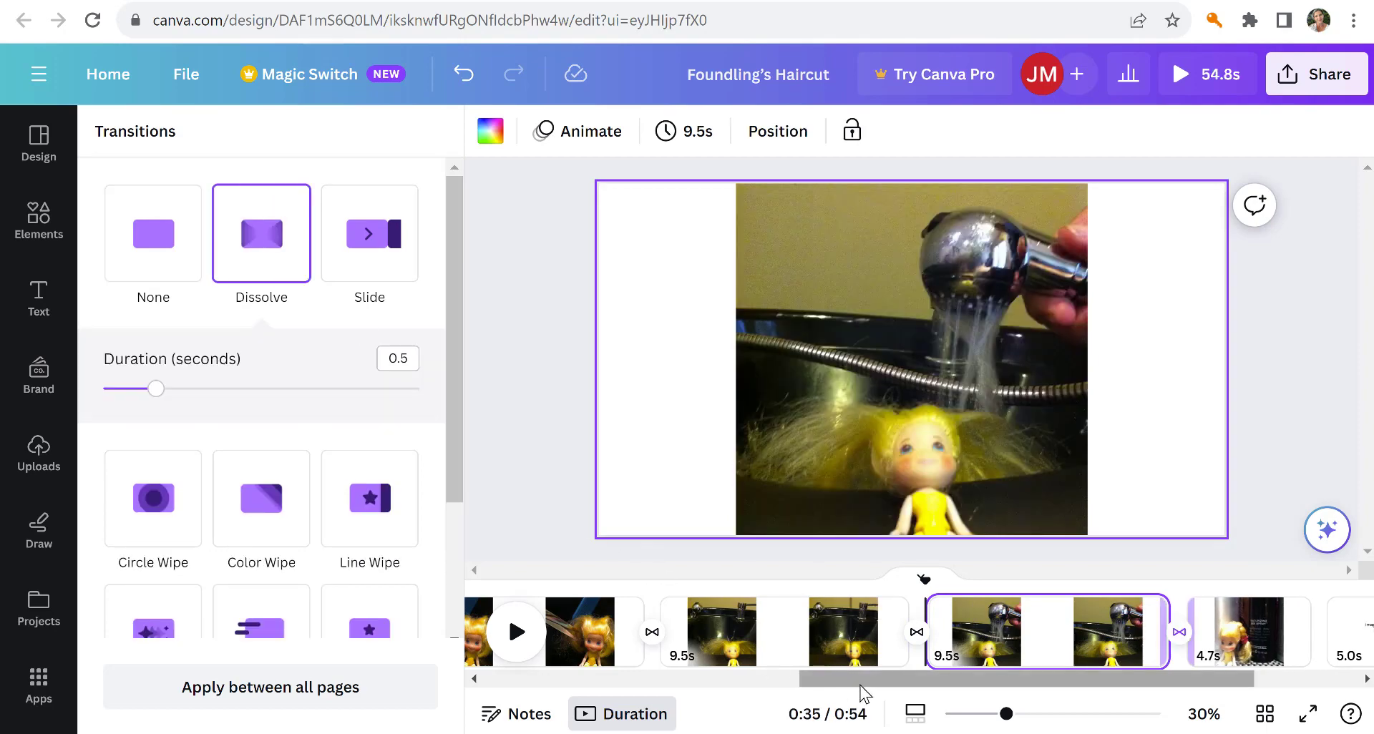
pyautogui.moveTo(862, 693); pyautogui.dragTo(1119, 691)
pyautogui.moveTo(1139, 656)
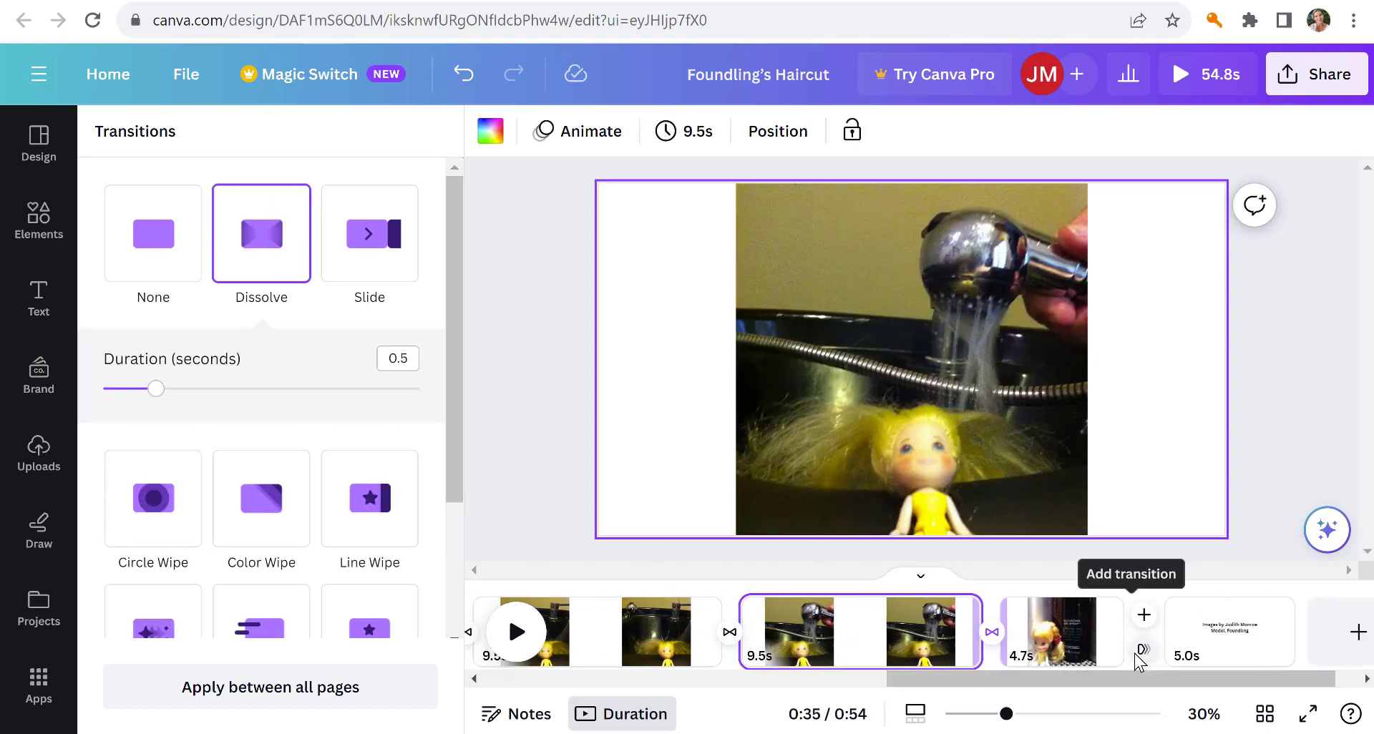
pyautogui.click(1143, 653)
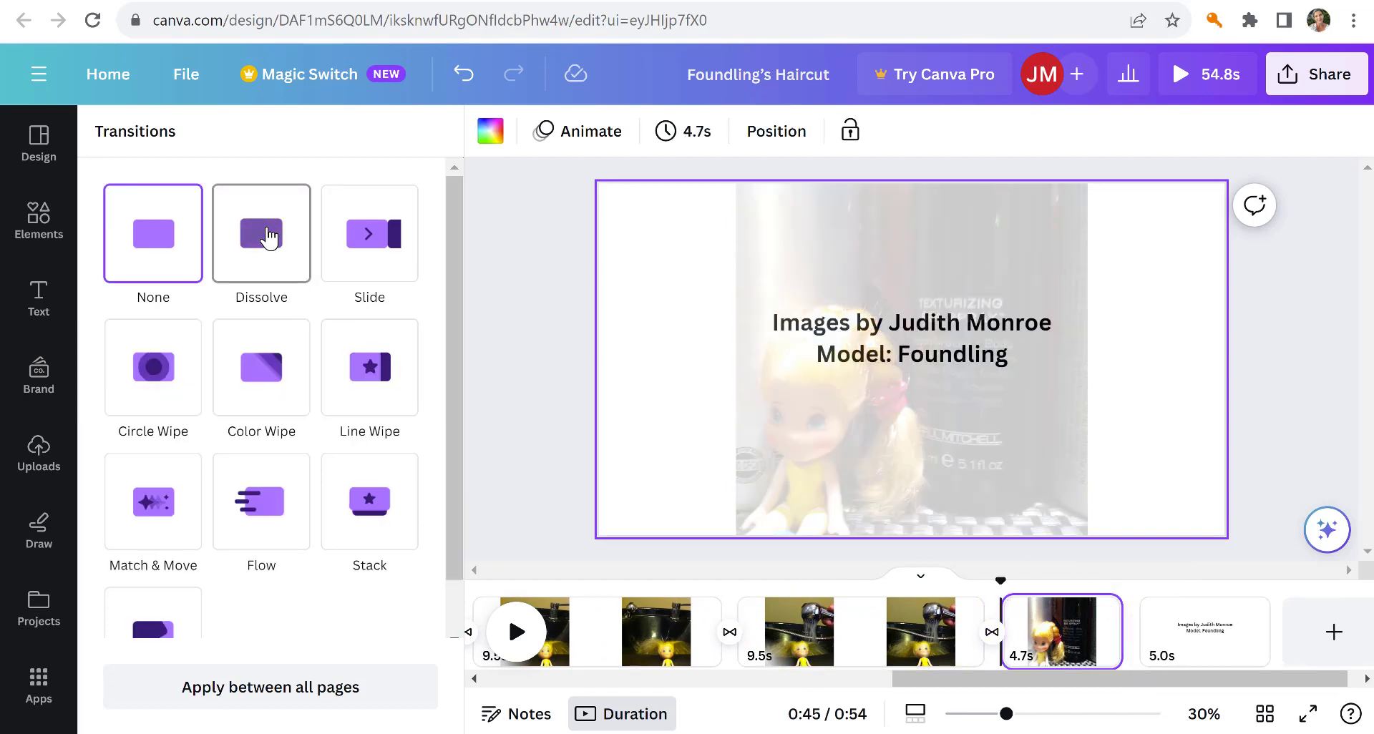
pyautogui.click(269, 236)
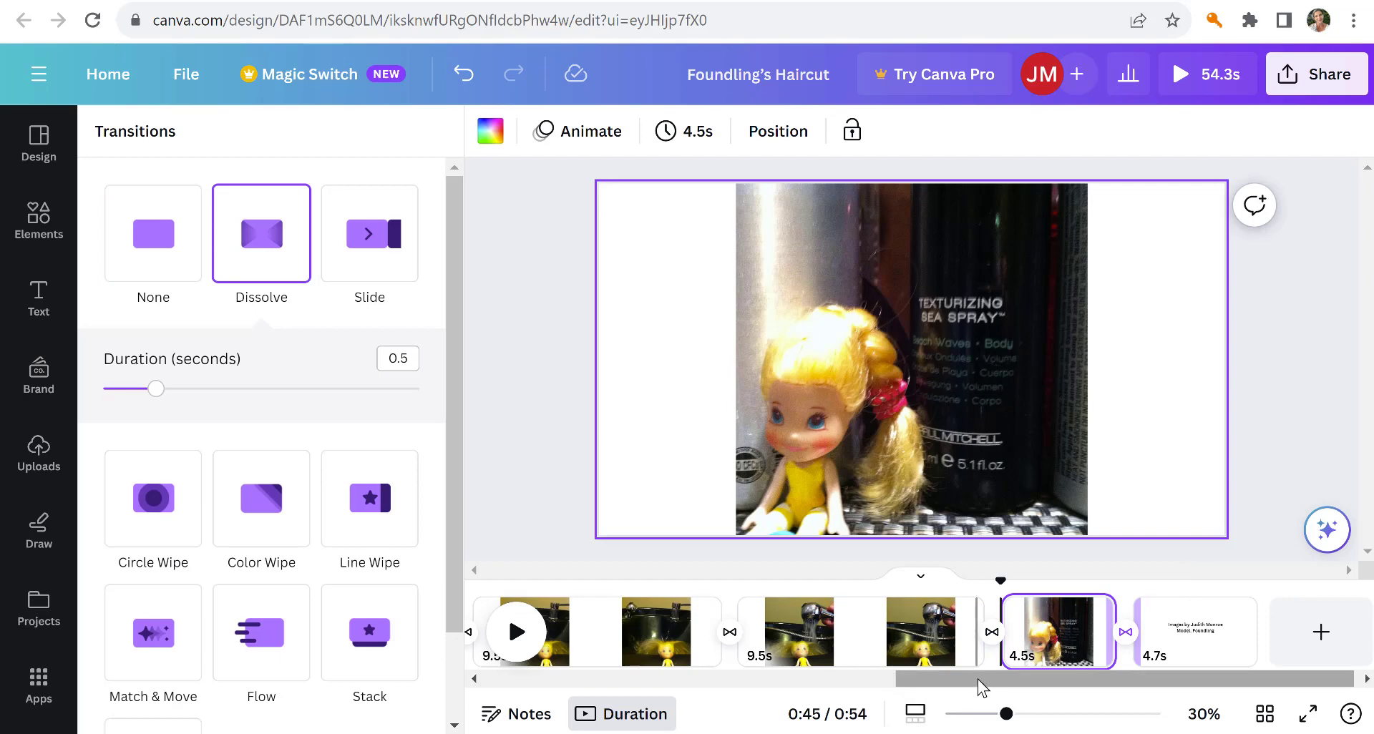
pyautogui.moveTo(978, 680); pyautogui.dragTo(487, 685)
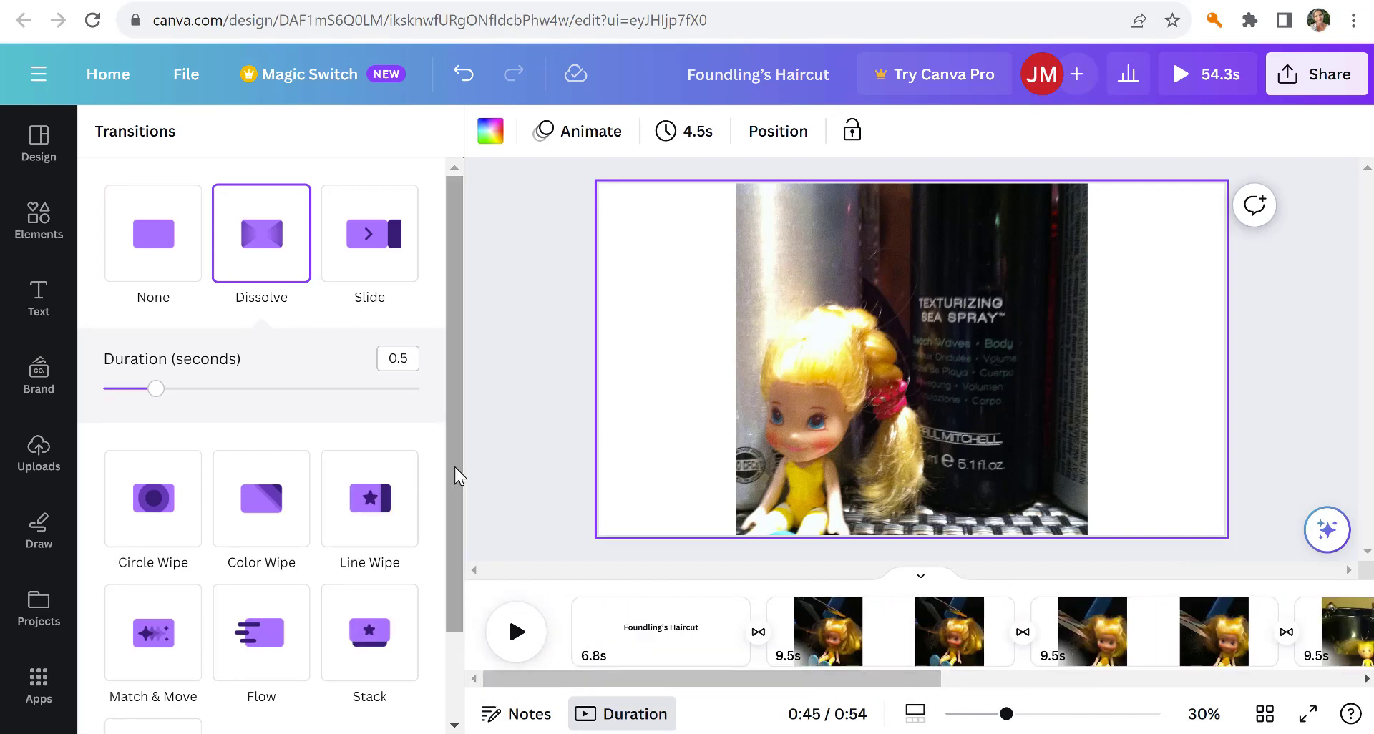
pyautogui.moveTo(455, 468); pyautogui.dragTo(454, 616)
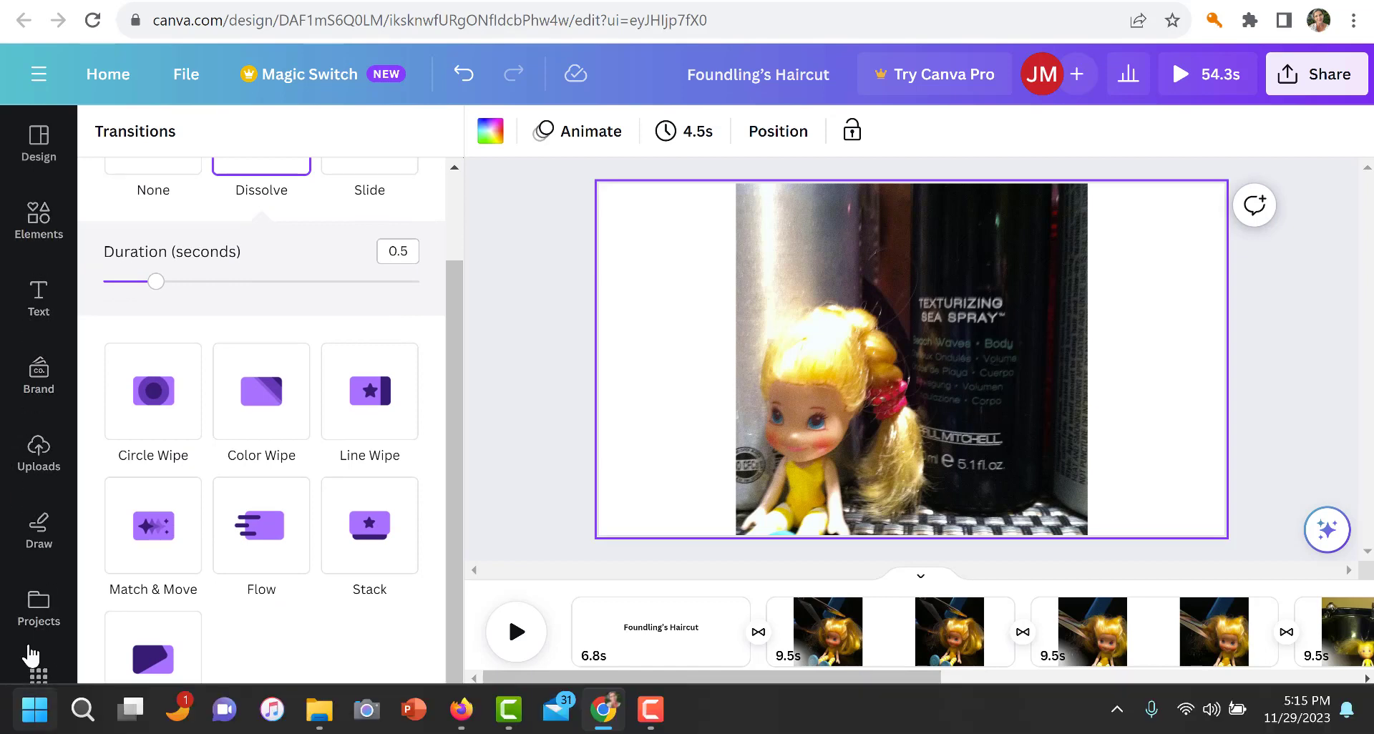
# Step: Switch the side panel from Design templates to the Elements library
pyautogui.click(40, 147)
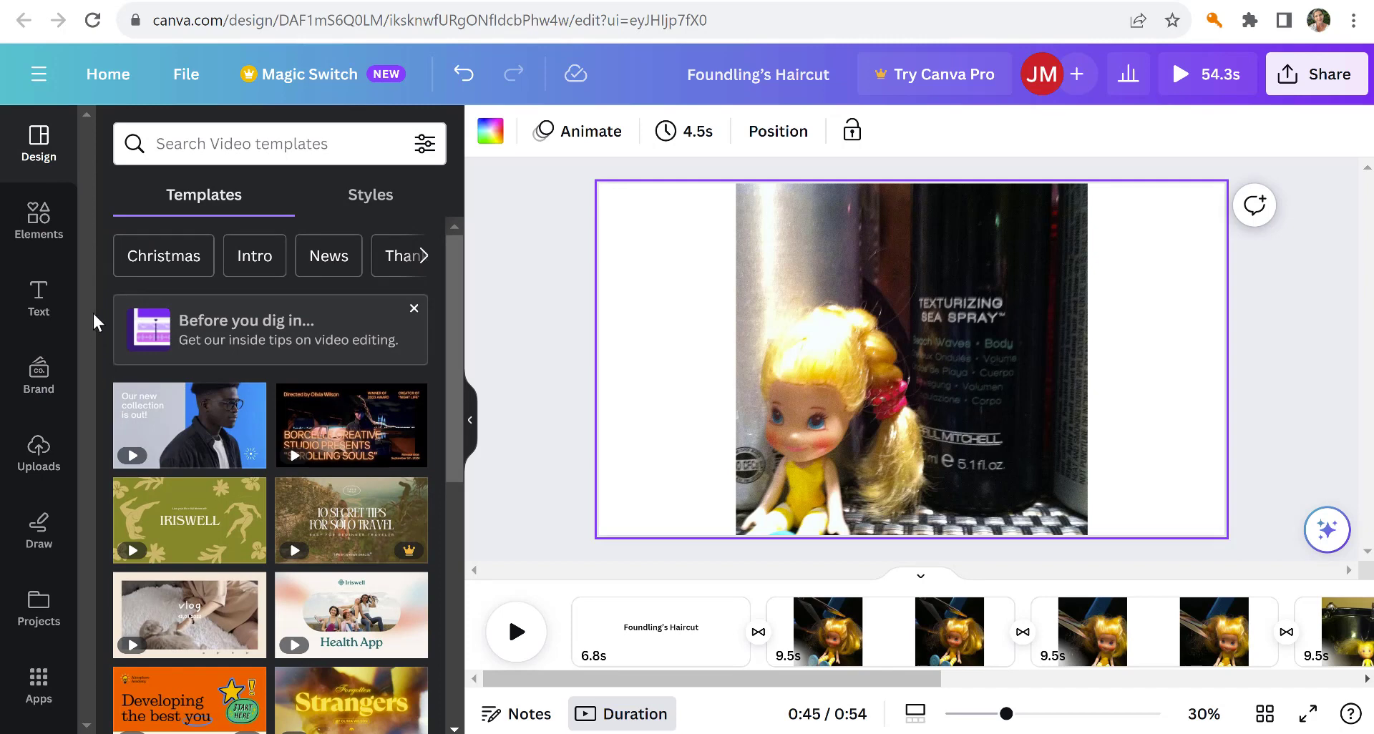
pyautogui.click(40, 218)
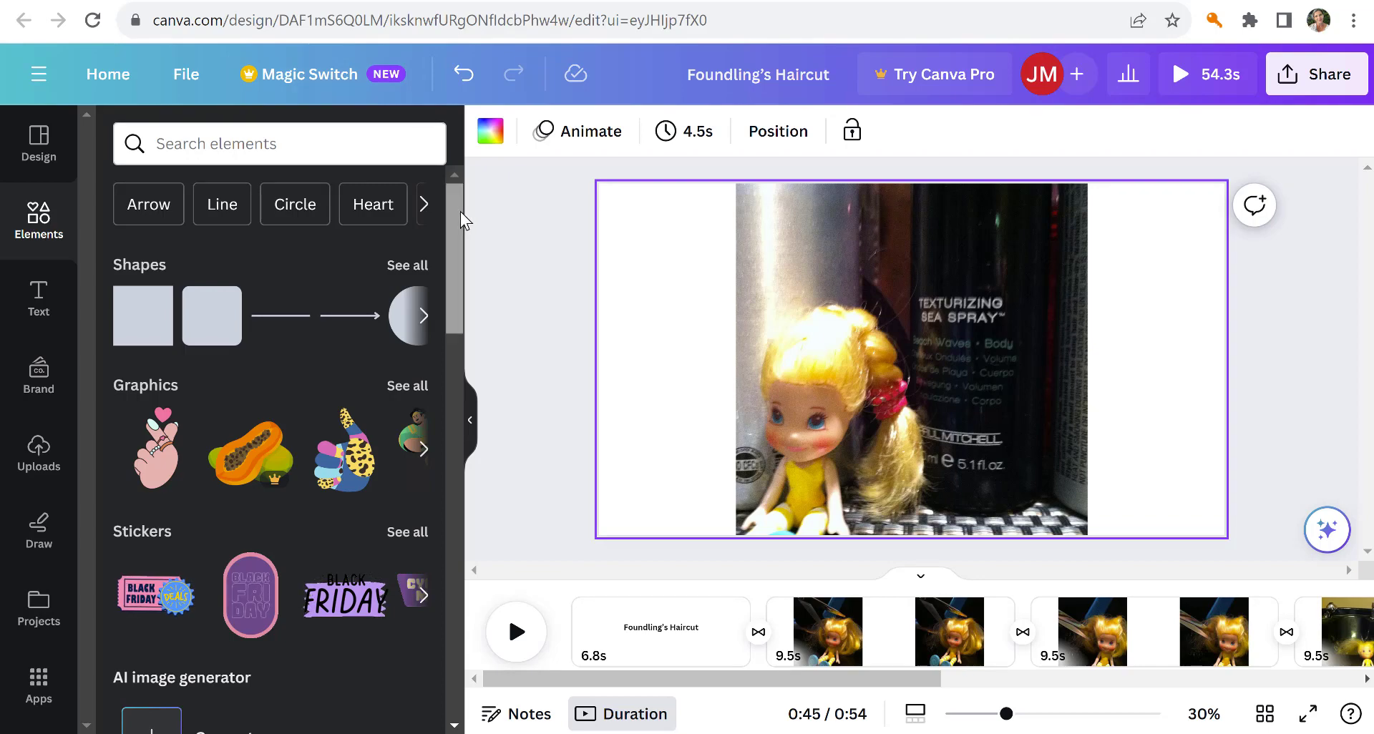
# Step: Search Elements for 'musi' and pick the 'Background music free' audio suggestion
pyautogui.moveTo(461, 212); pyautogui.dragTo(447, 177)
pyautogui.click(360, 143)
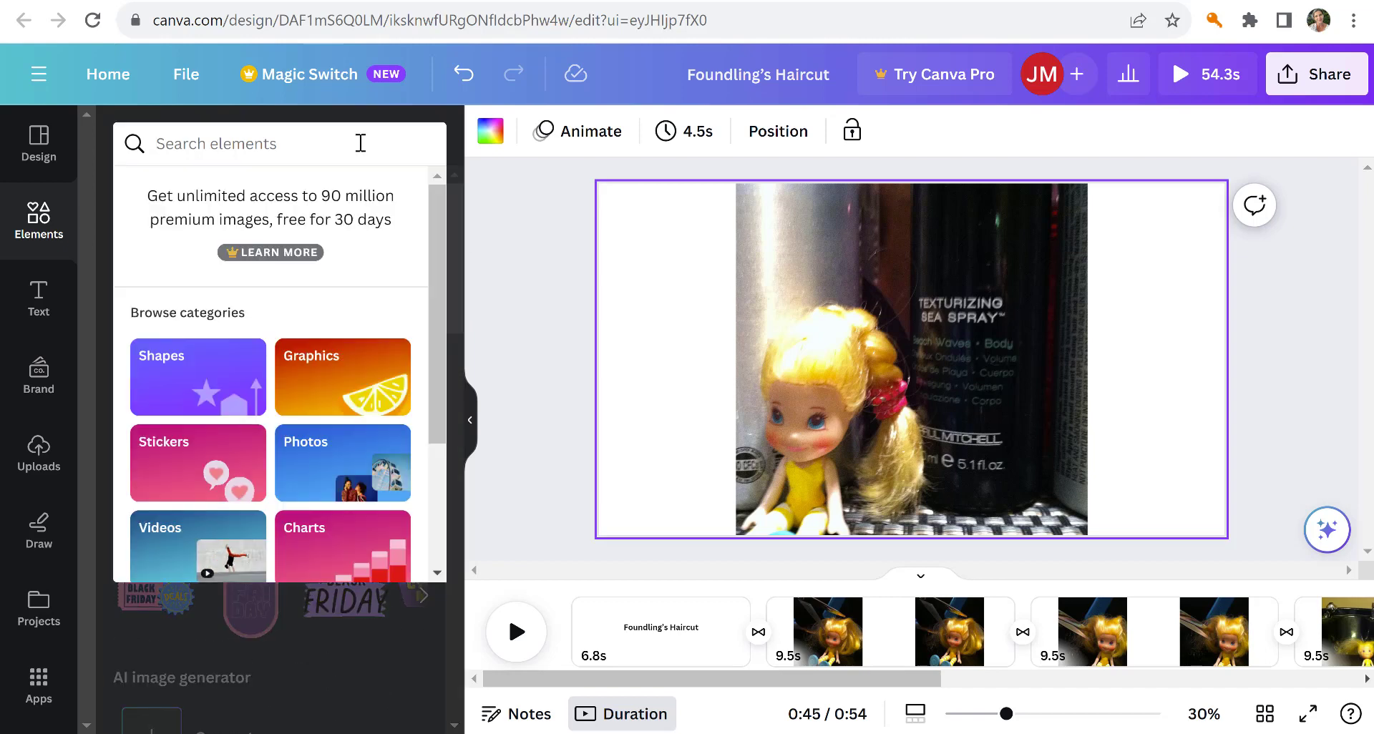
pyautogui.write('music')
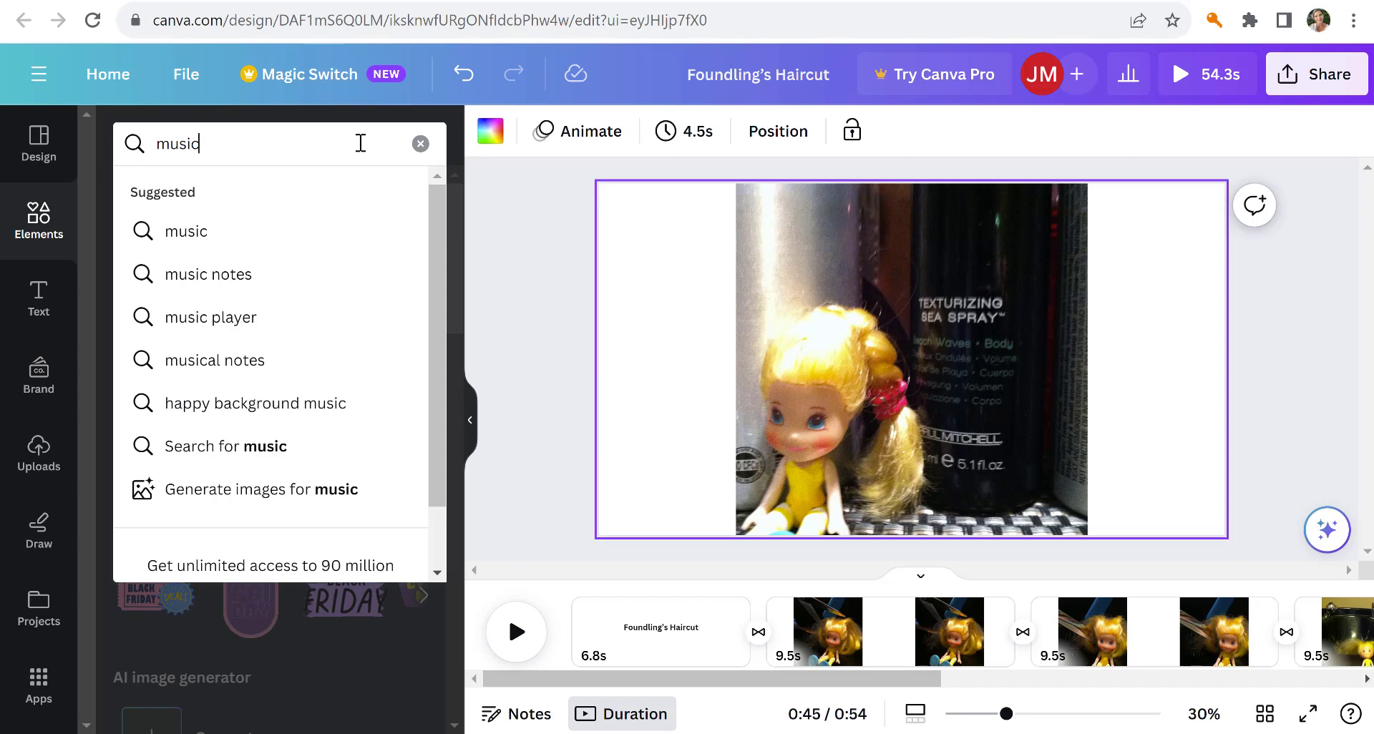
pyautogui.press('Return')
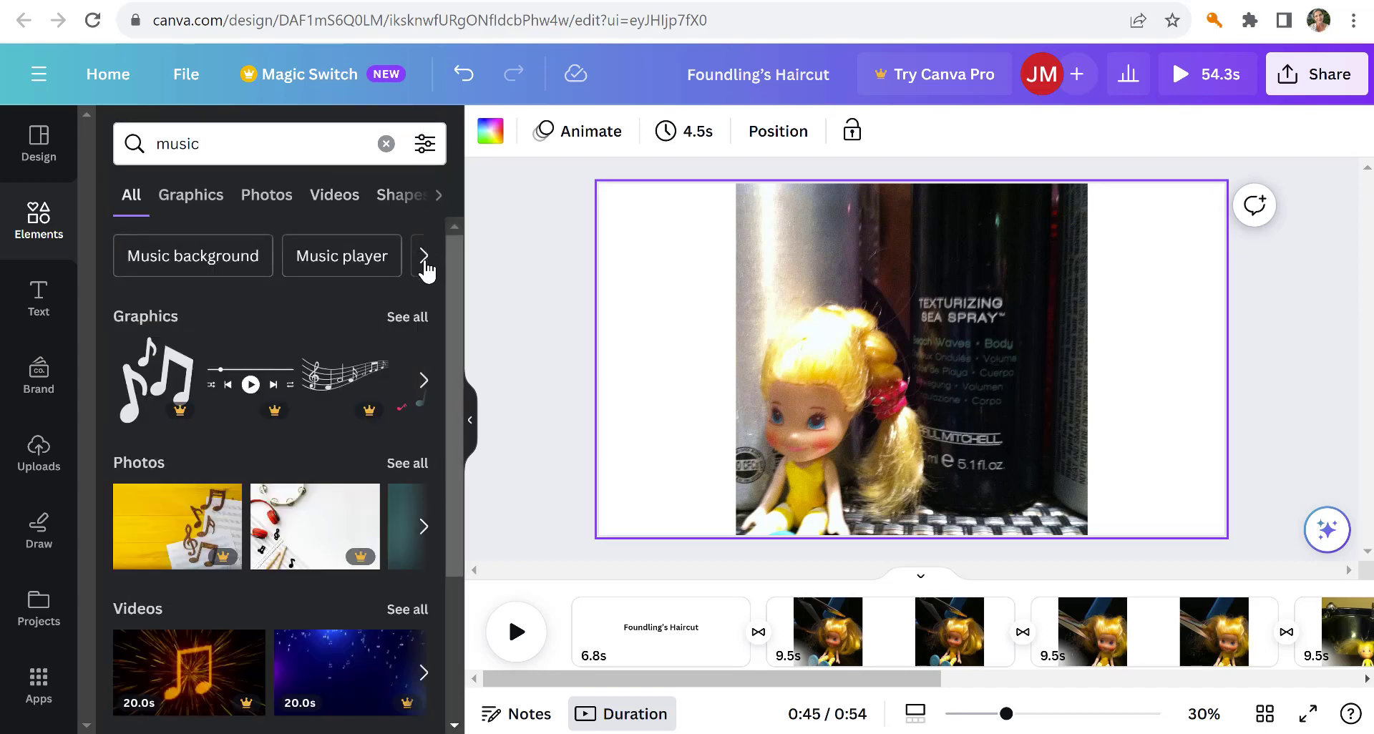
pyautogui.scroll(-3, 451, 327)
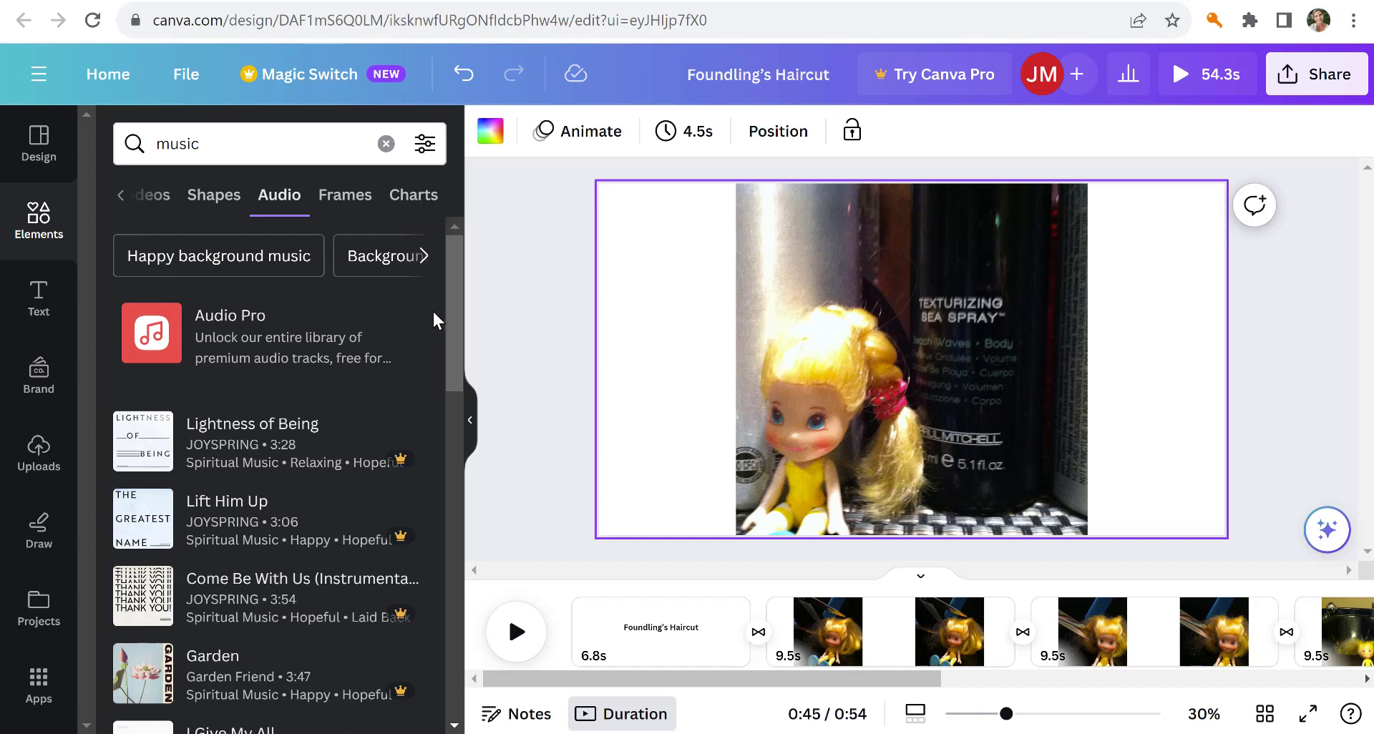
pyautogui.click(385, 258)
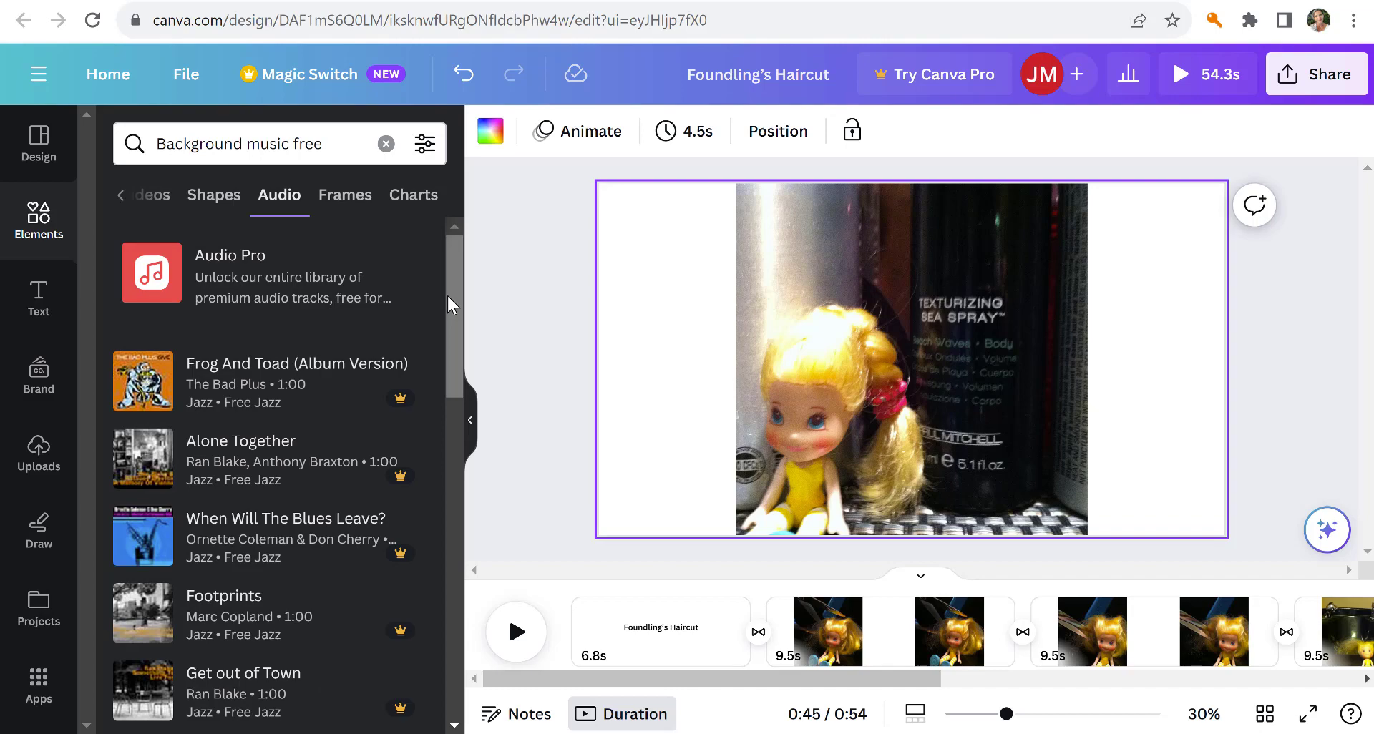
pyautogui.moveTo(448, 295); pyautogui.dragTo(487, 193)
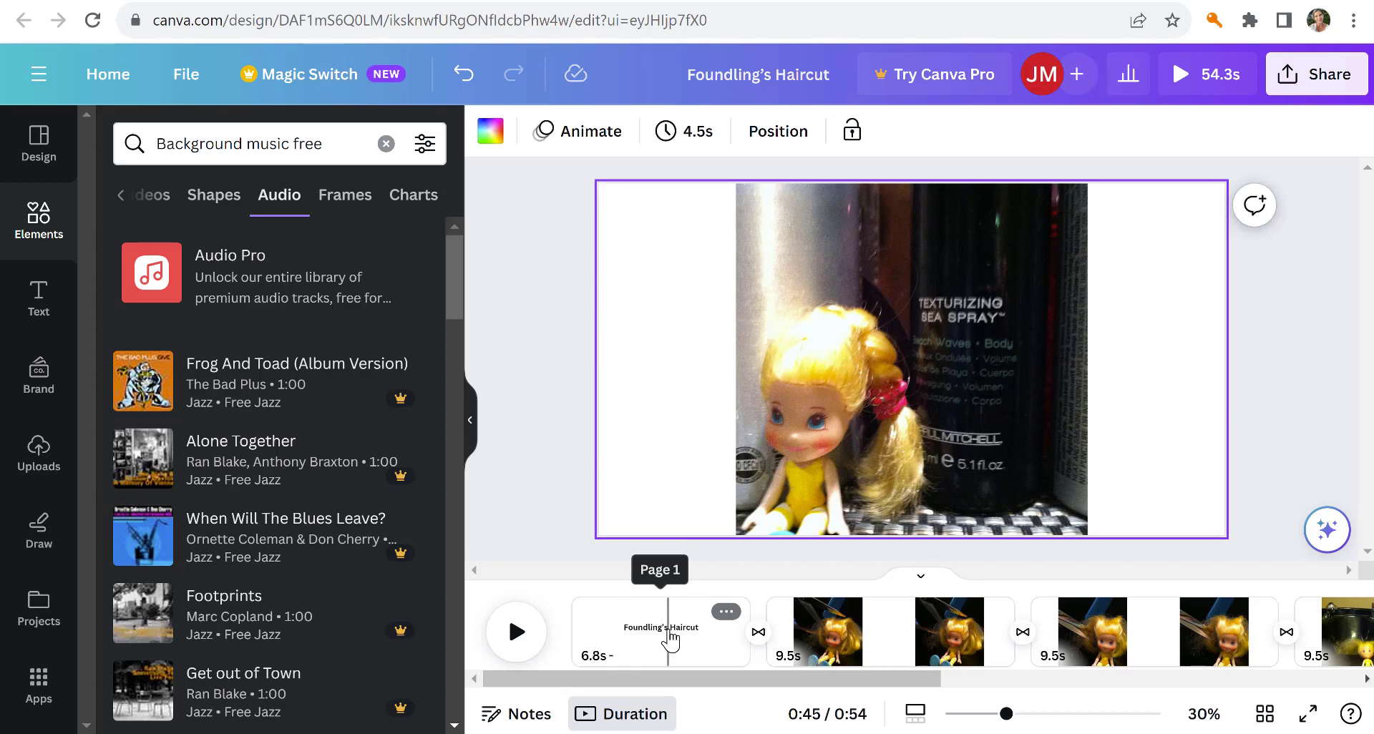
# Step: Trim the Foundling's Haircut title page to 6.0 seconds and play the slideshow from the start
pyautogui.click(738, 628)
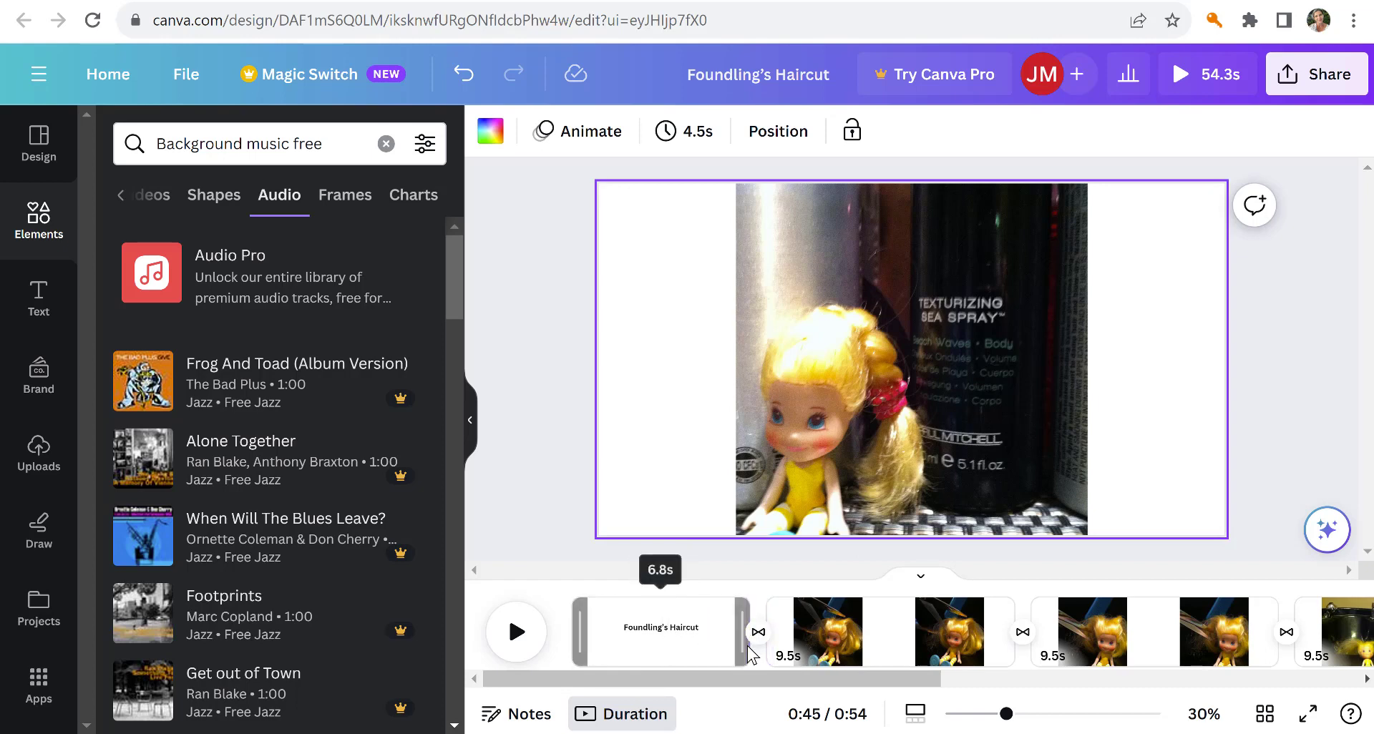
pyautogui.moveTo(744, 645); pyautogui.dragTo(728, 646)
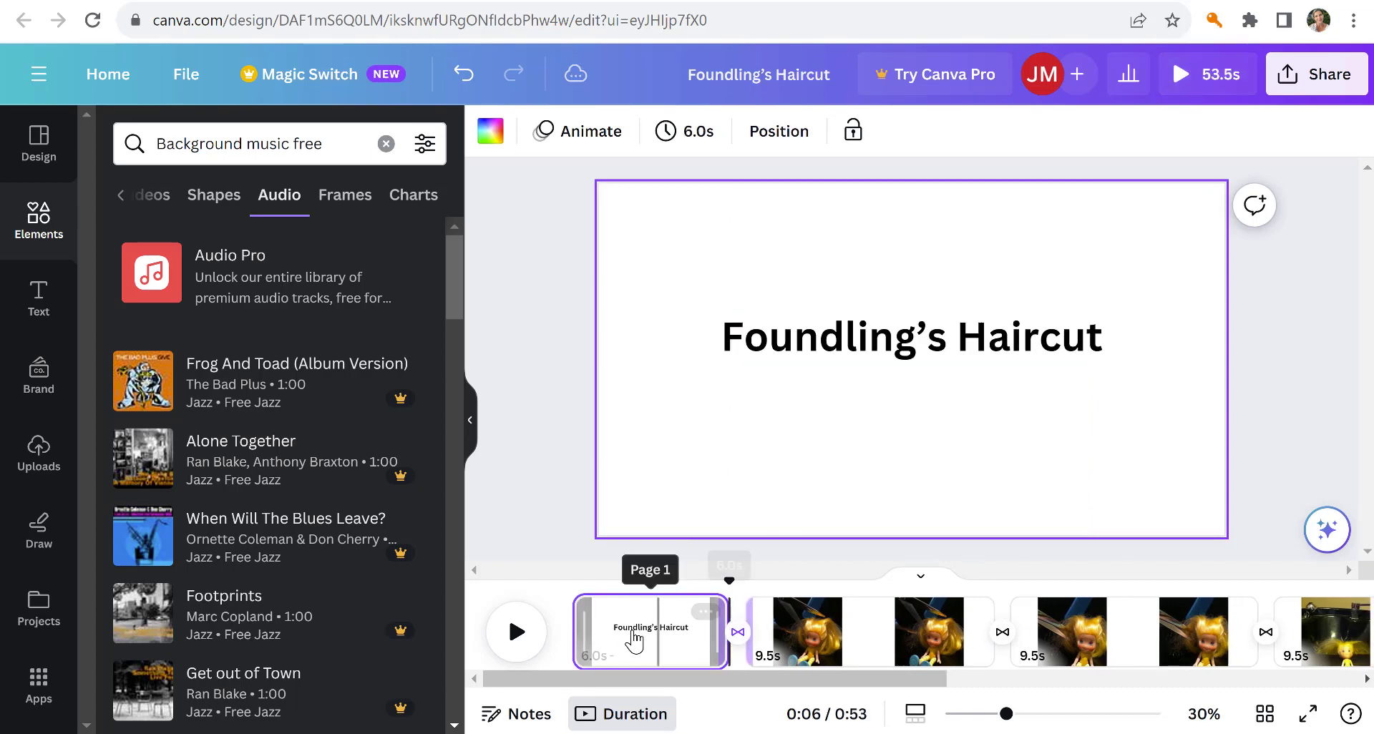
pyautogui.click(582, 630)
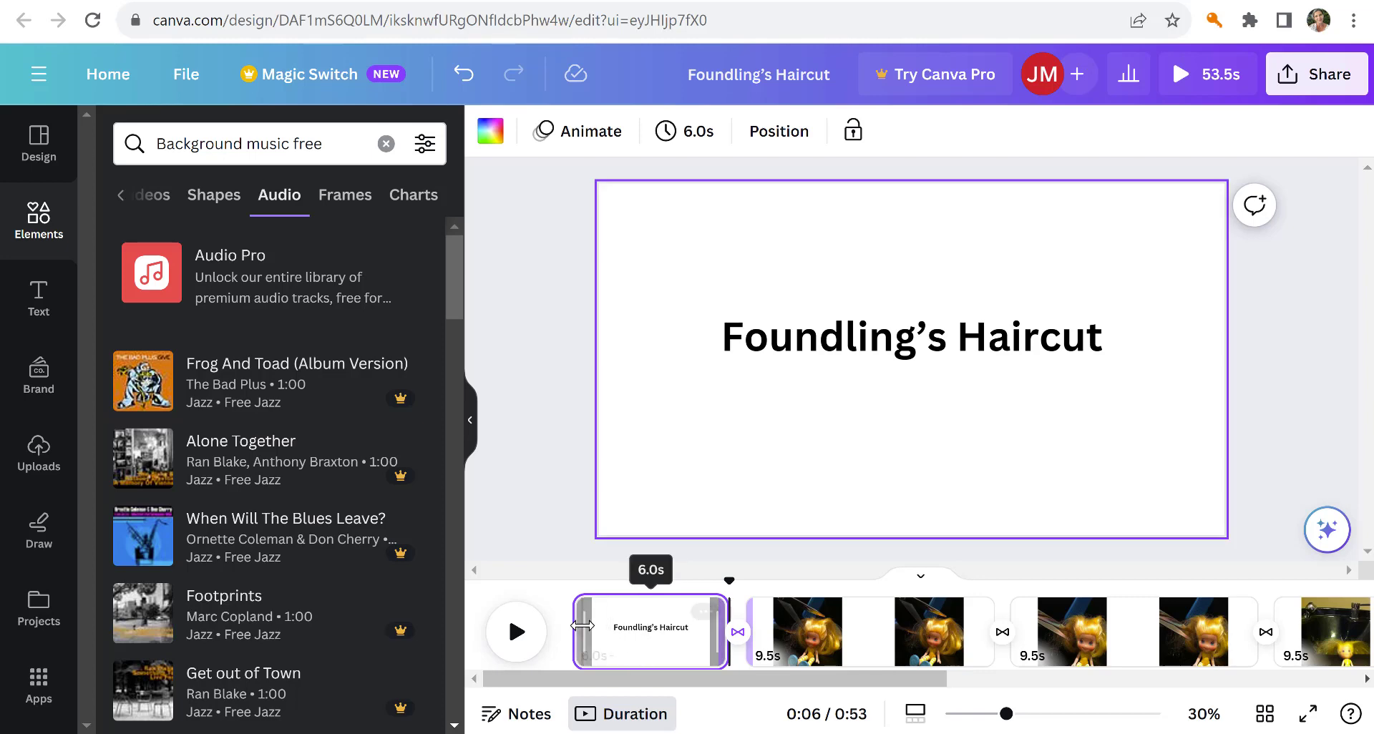
pyautogui.click(515, 632)
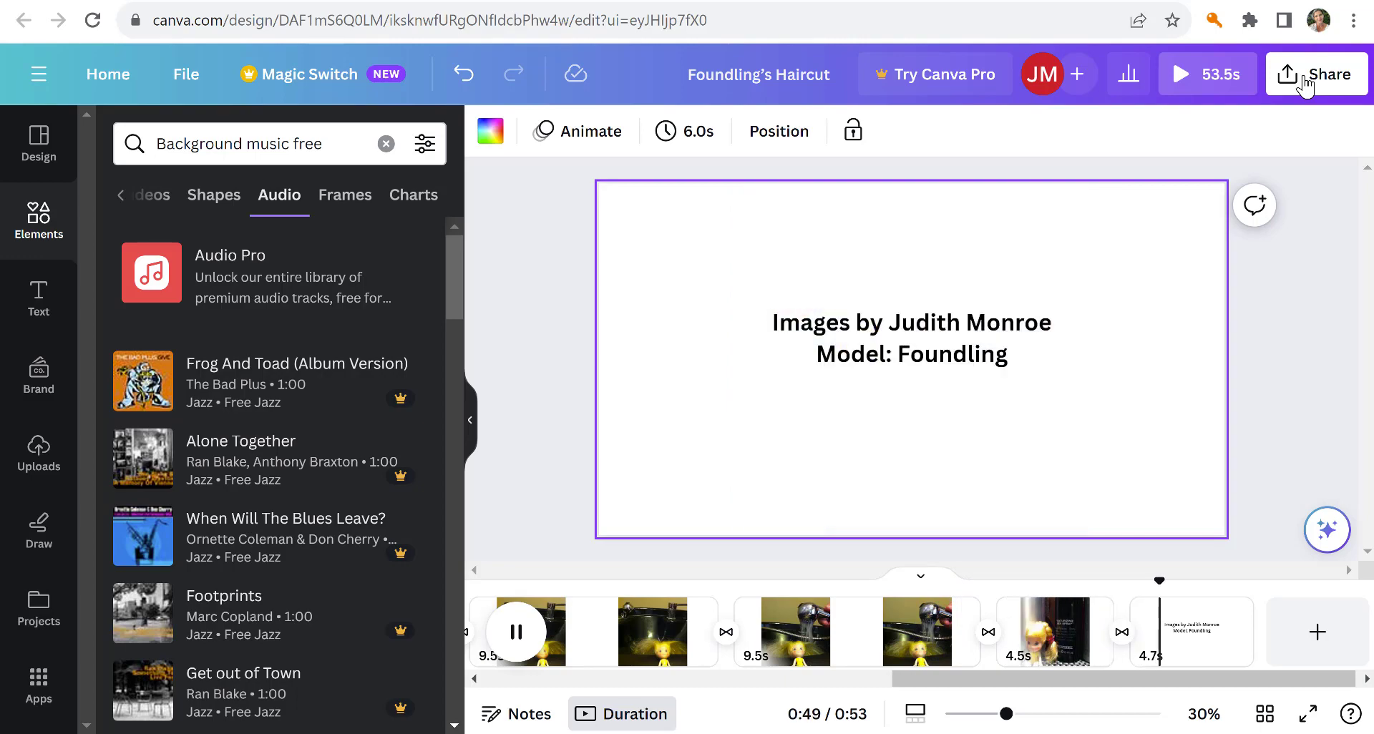
# Step: Stretch the sea-spray doll page to 10.0 seconds for a 59-second video, then open Share
pyautogui.click(1065, 636)
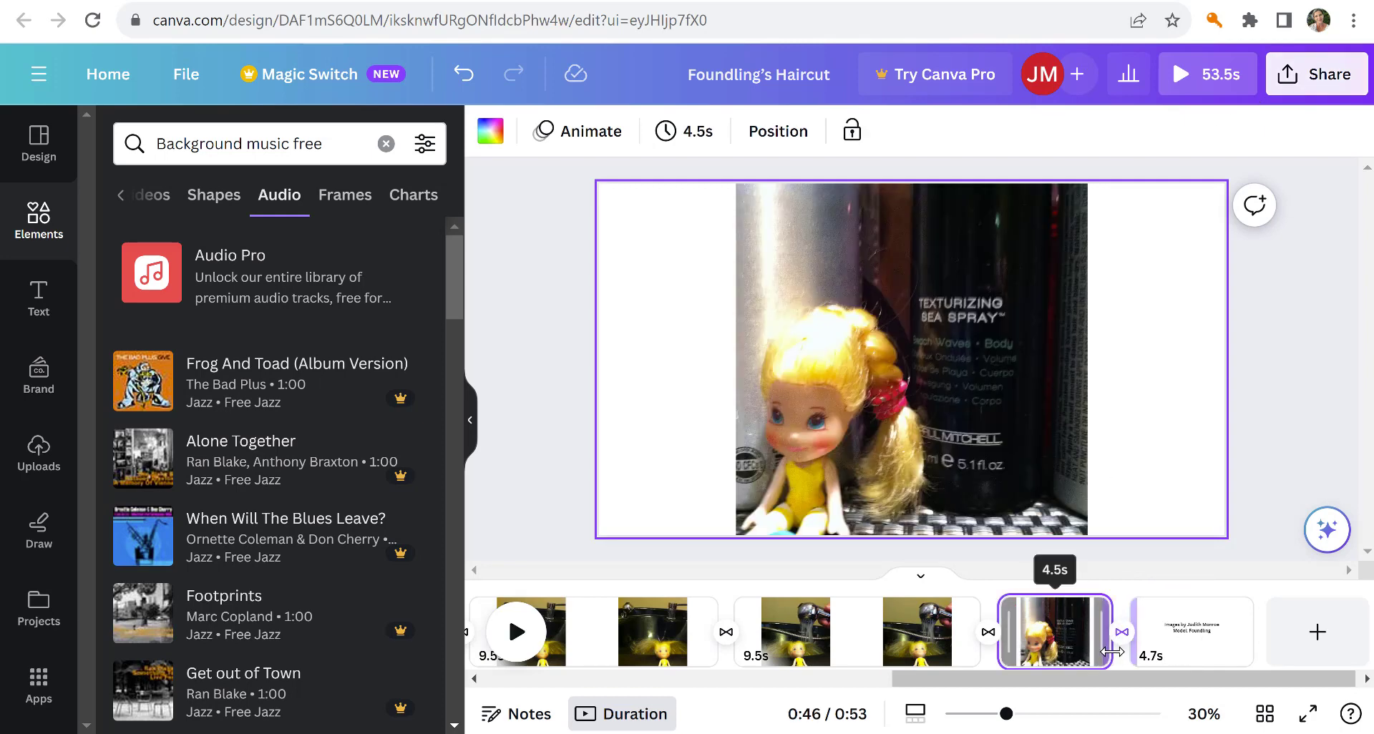
pyautogui.moveTo(1114, 639); pyautogui.dragTo(1187, 655)
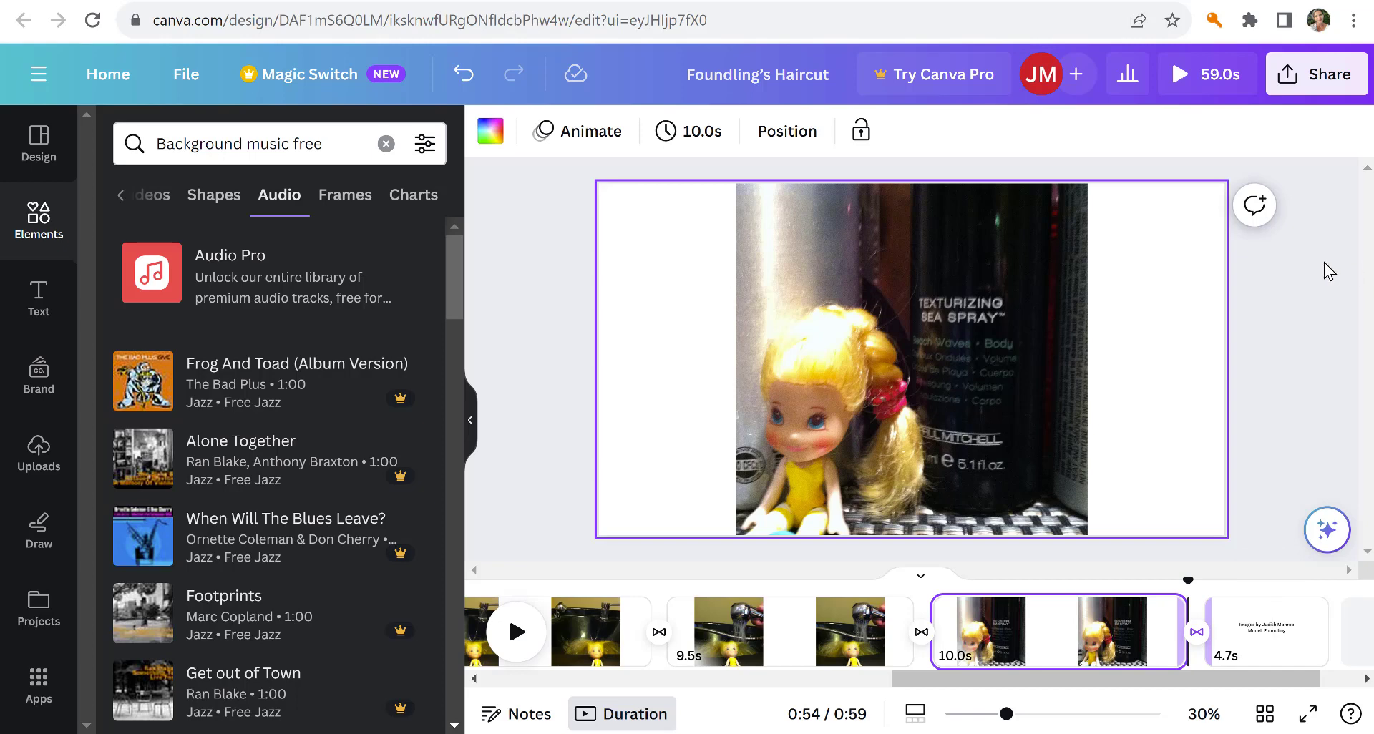
pyautogui.click(1317, 80)
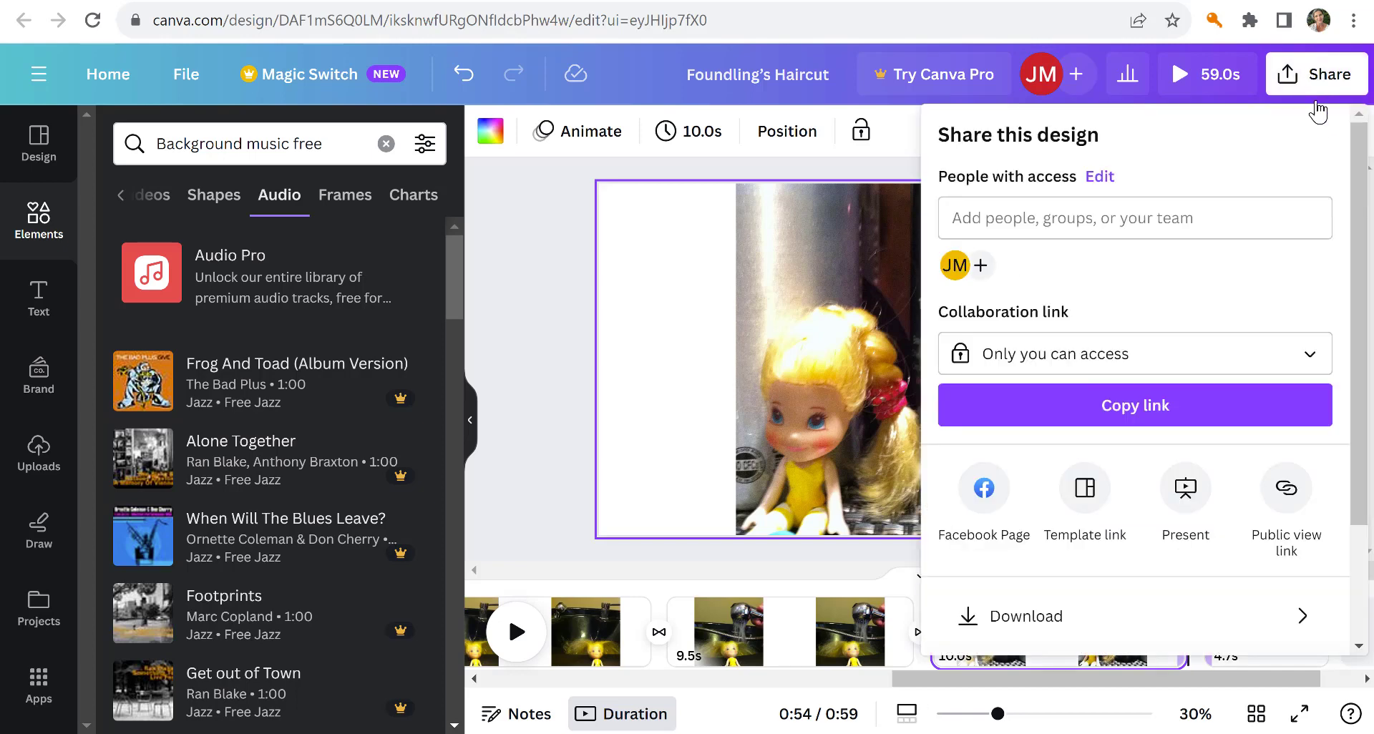
# Step: Download all 7 pages as an MP4 video
pyautogui.click(999, 617)
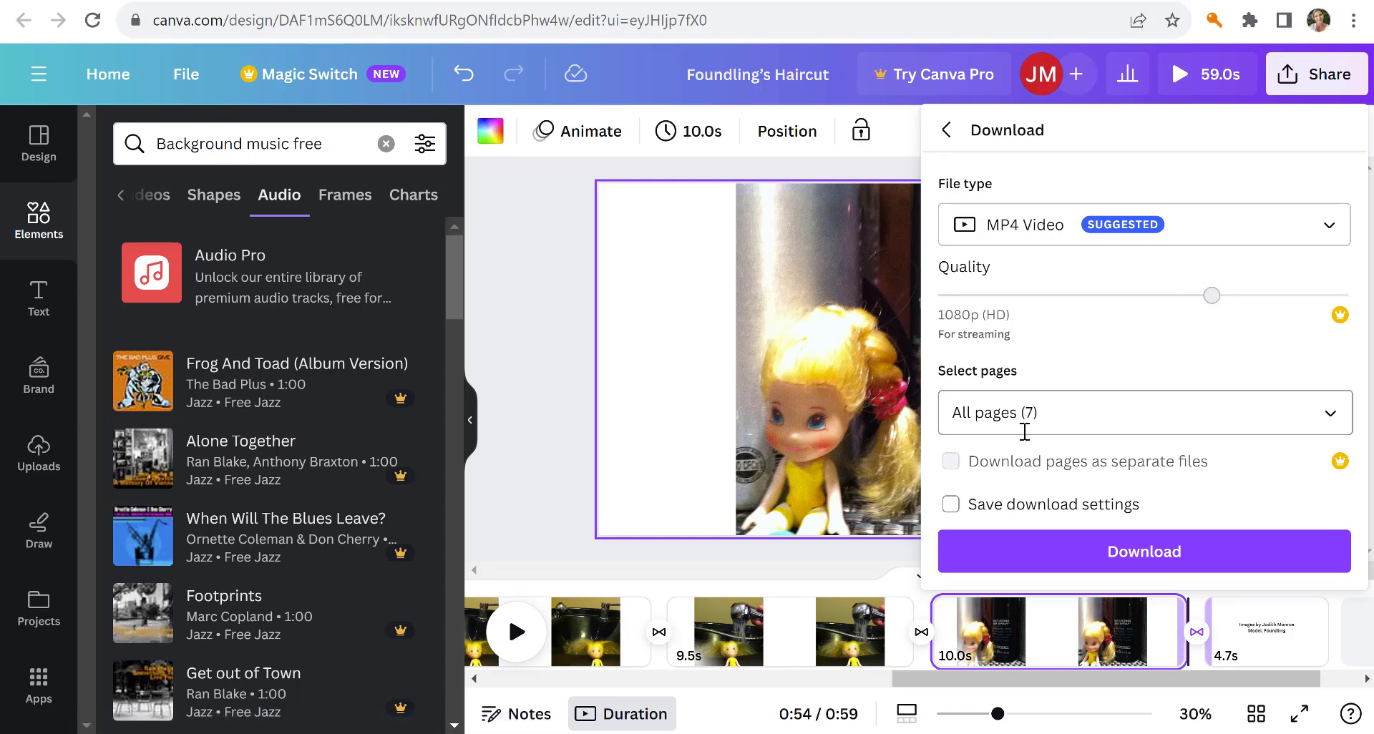
pyautogui.click(1142, 553)
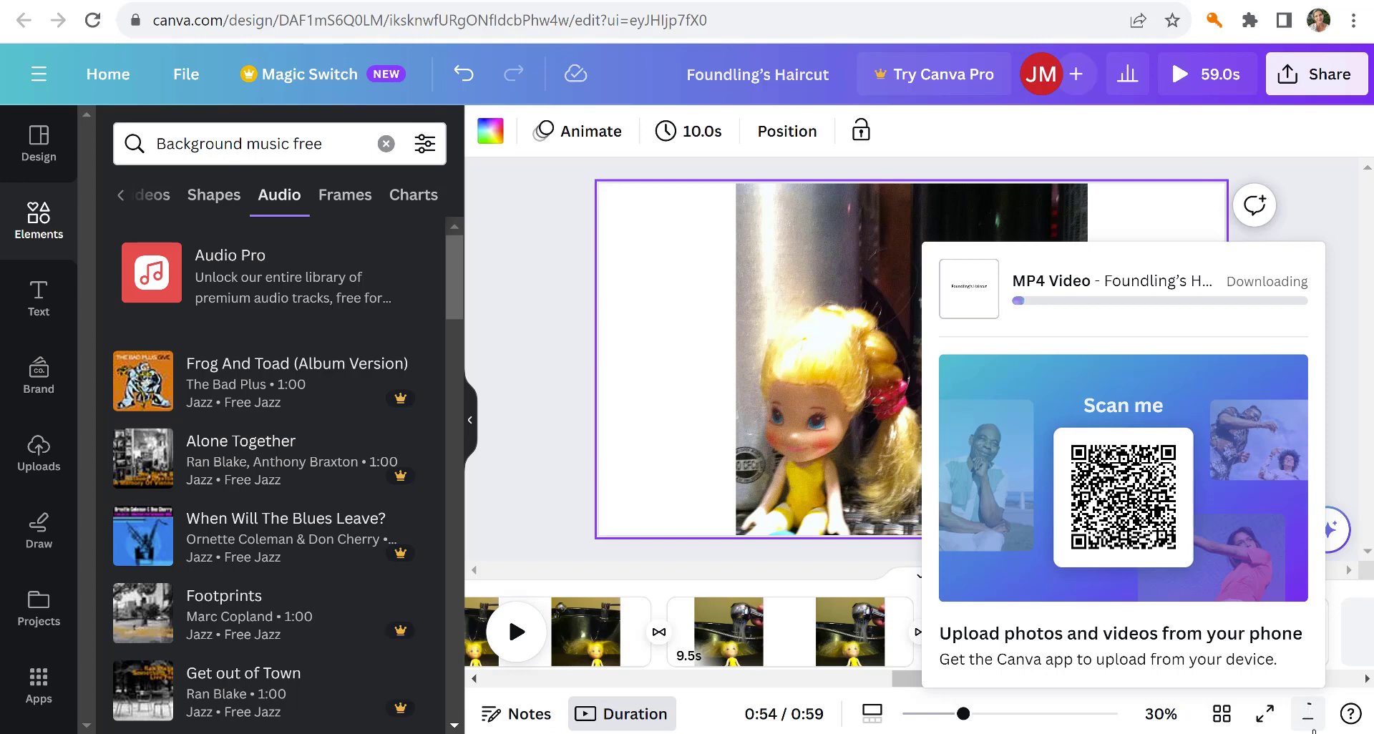
# Step: Bring up the screen recorder's controls while the MP4 export continues
pyautogui.moveTo(1314, 733)
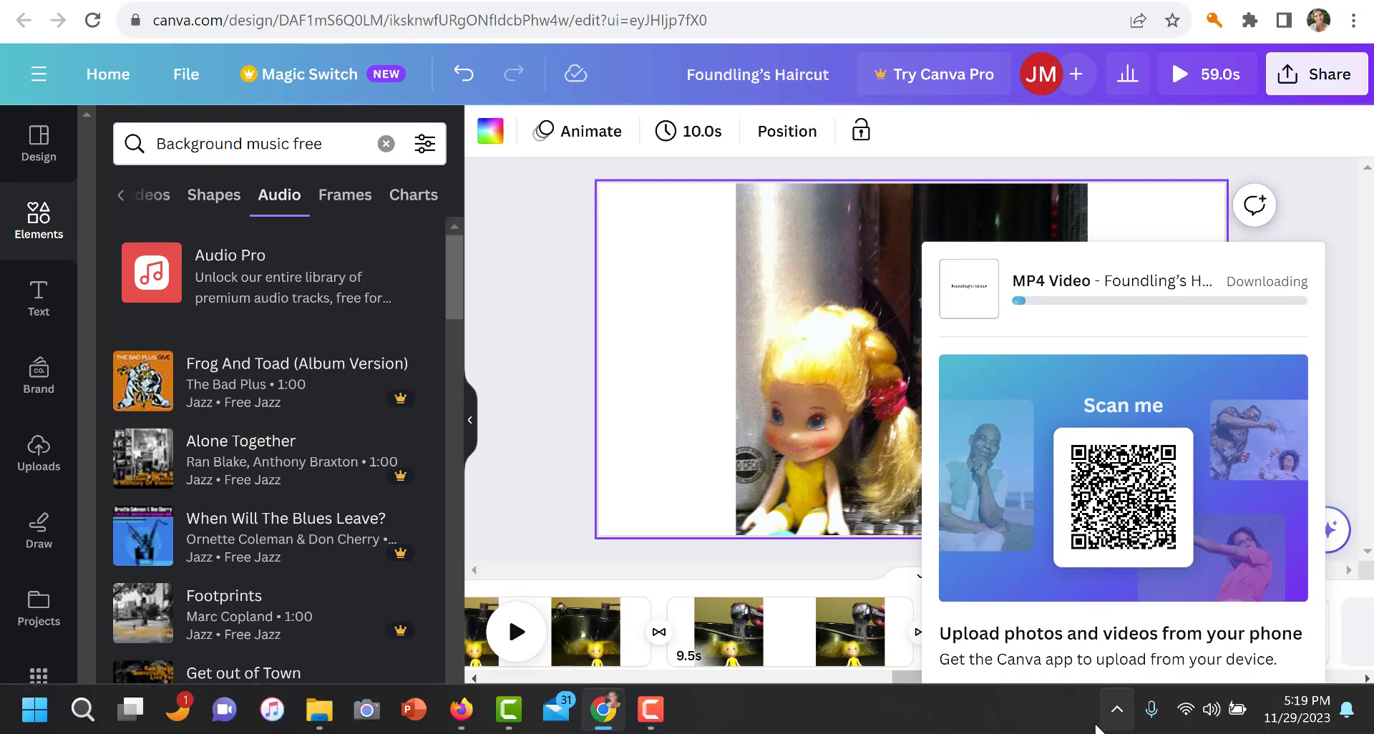
pyautogui.click(650, 710)
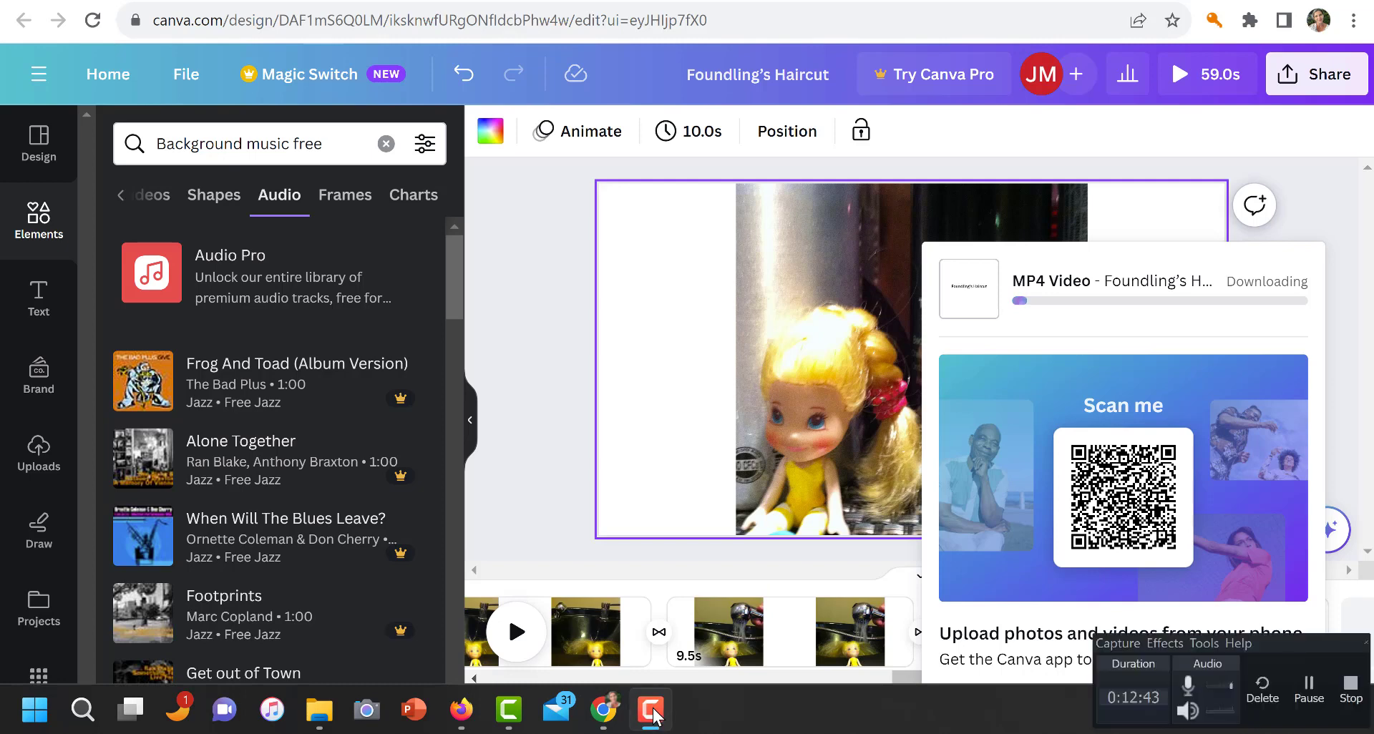